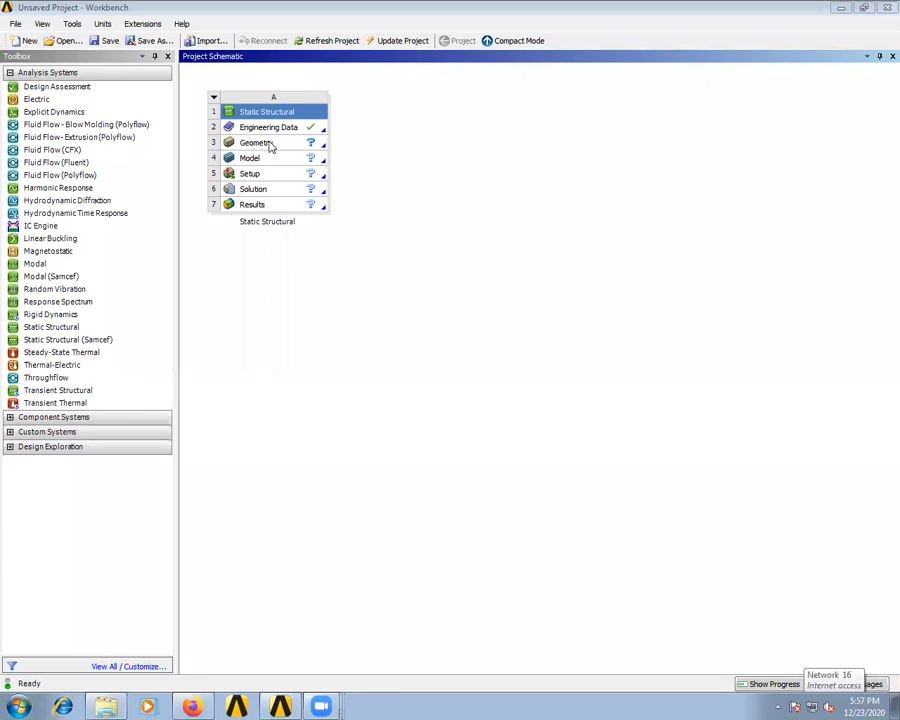
# Import the disk1.stp file from the Desktop as the geometry of the Static Structural system.
pyautogui.click(269, 146)
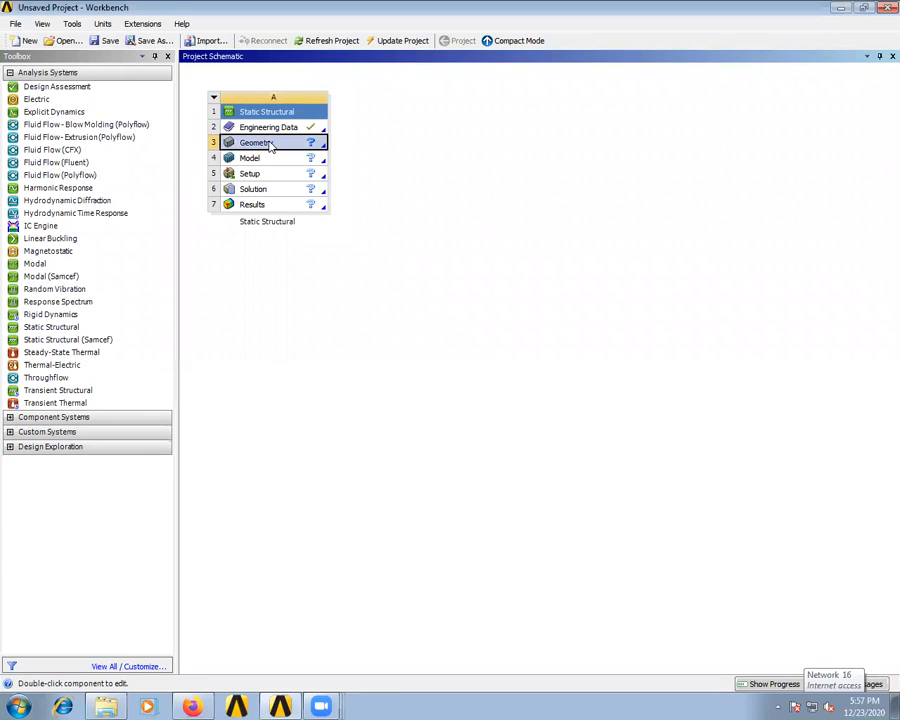
pyautogui.rightClick(269, 146)
pyautogui.moveTo(396, 165)
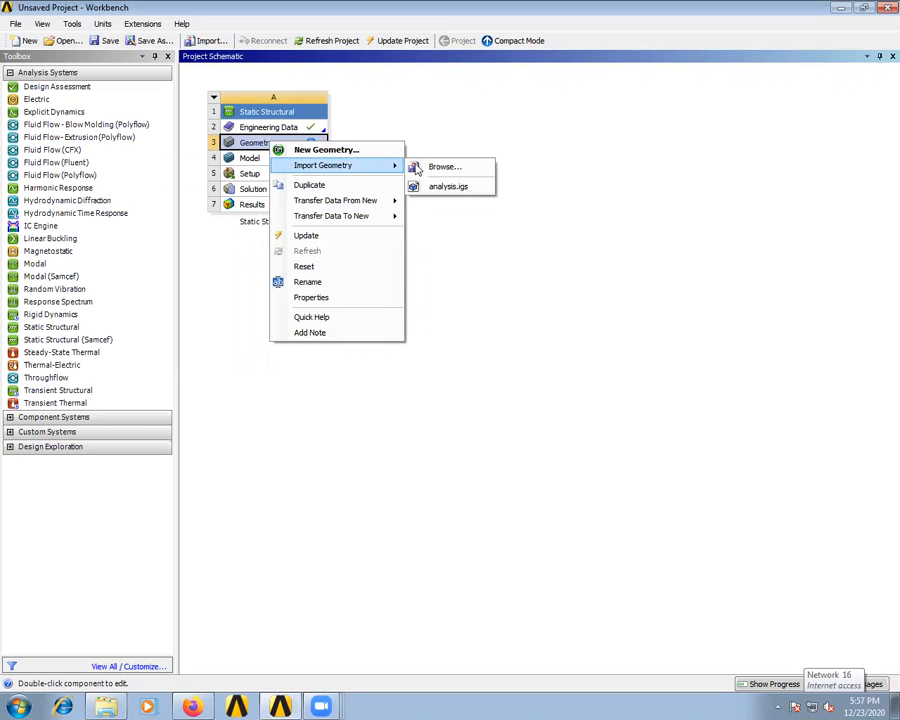
pyautogui.click(424, 168)
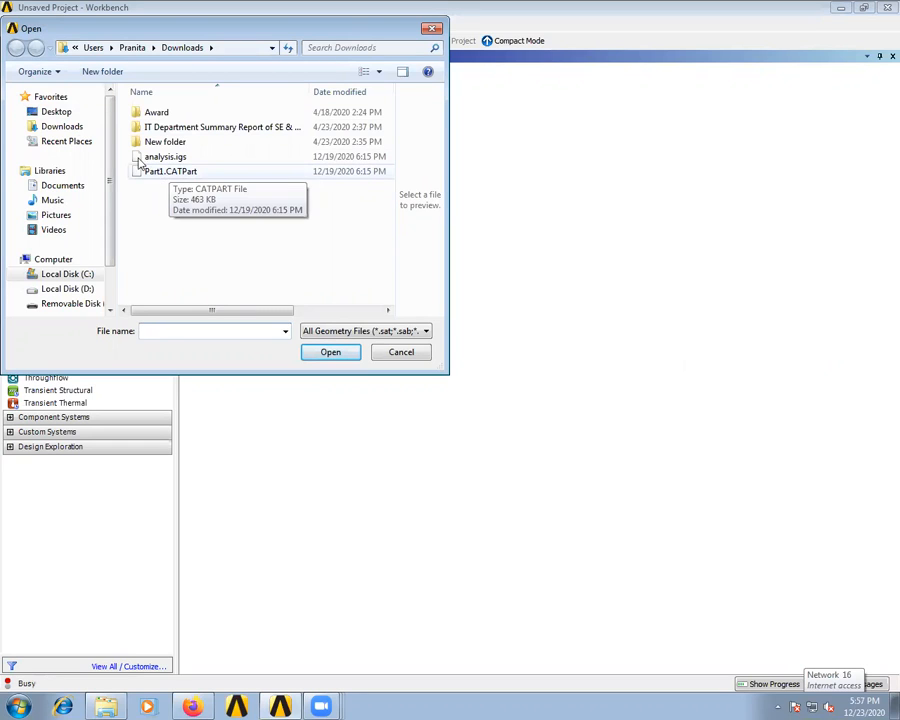
pyautogui.click(56, 112)
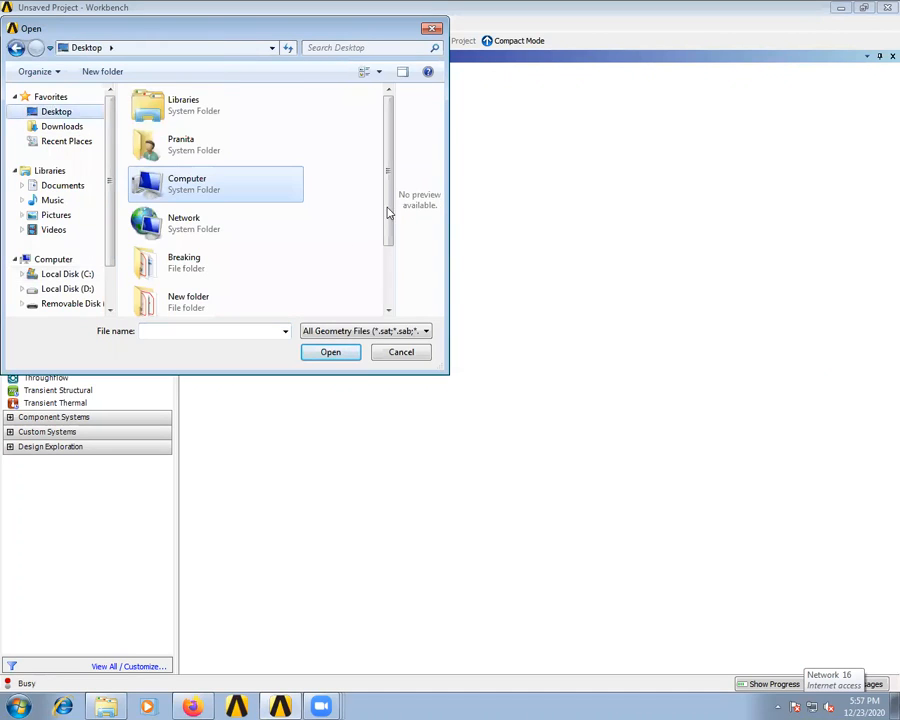
pyautogui.scroll(-3, 385, 205)
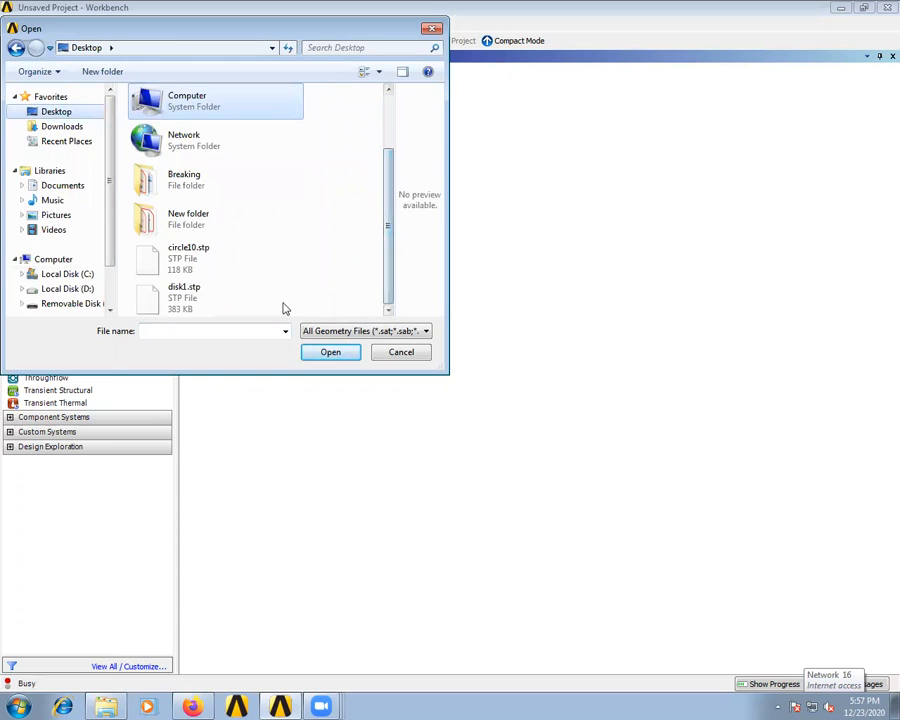
pyautogui.click(300, 298)
pyautogui.click(339, 355)
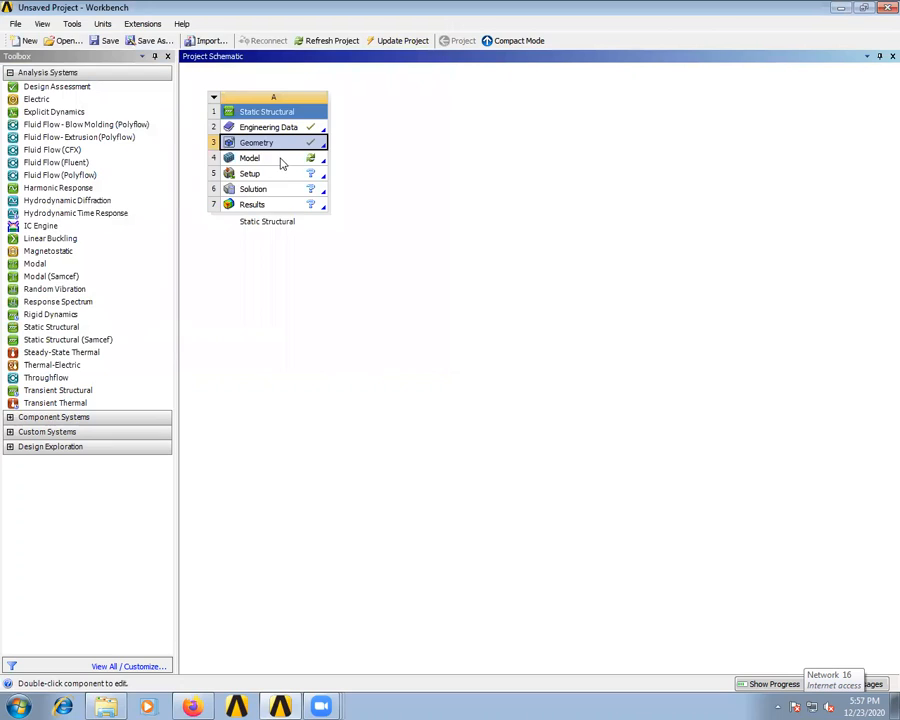
# Open the model in Mechanical, examine the disc from the front and the side, and close Mechanical.
pyautogui.doubleClick(282, 163)
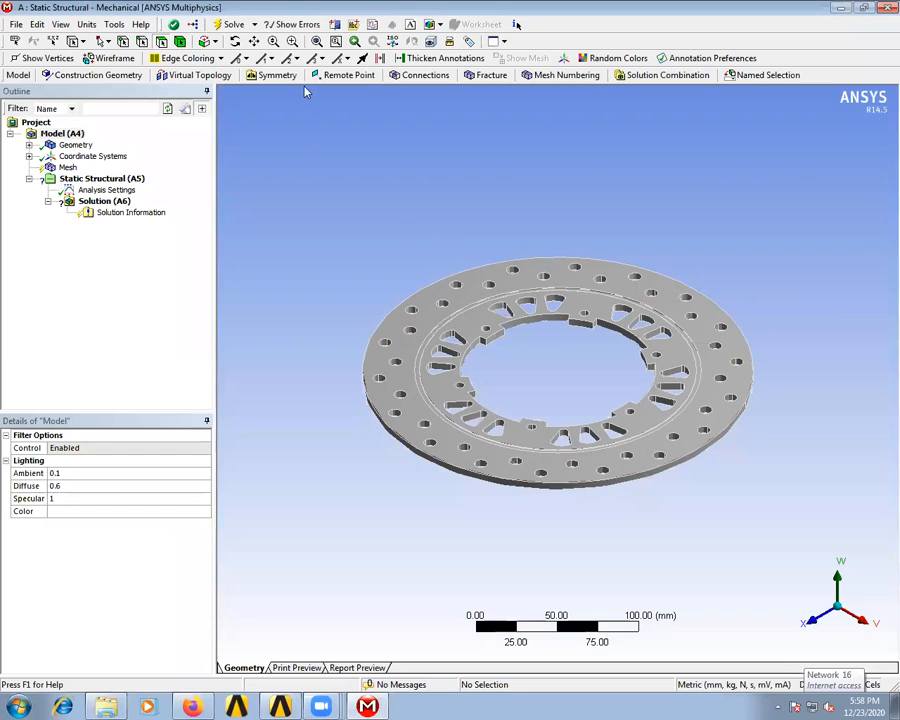
pyautogui.click(235, 42)
pyautogui.moveTo(551, 369); pyautogui.dragTo(578, 432)
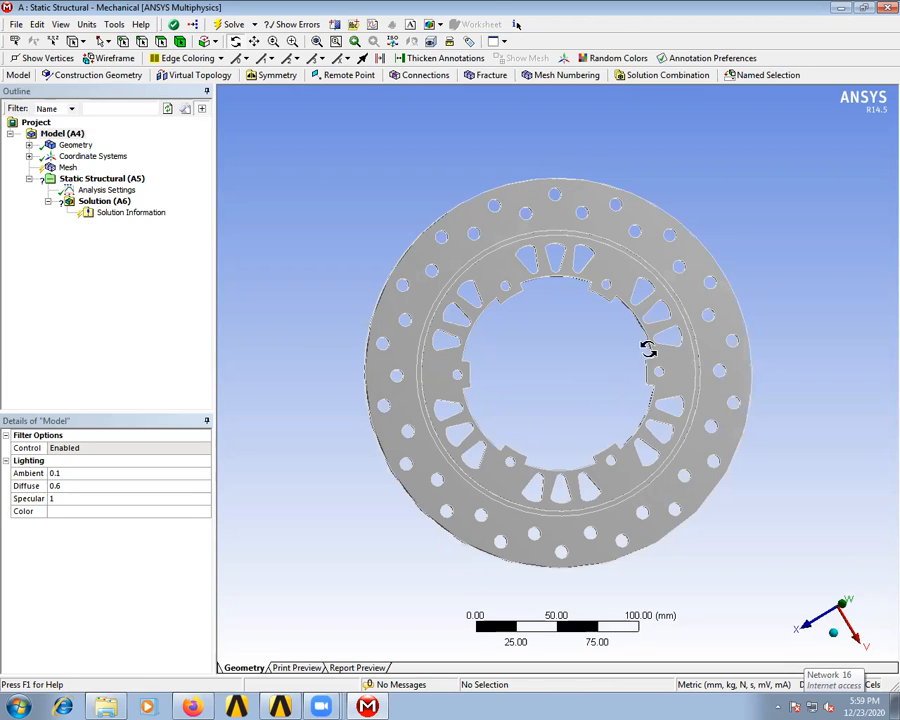
pyautogui.moveTo(571, 394); pyautogui.dragTo(585, 413)
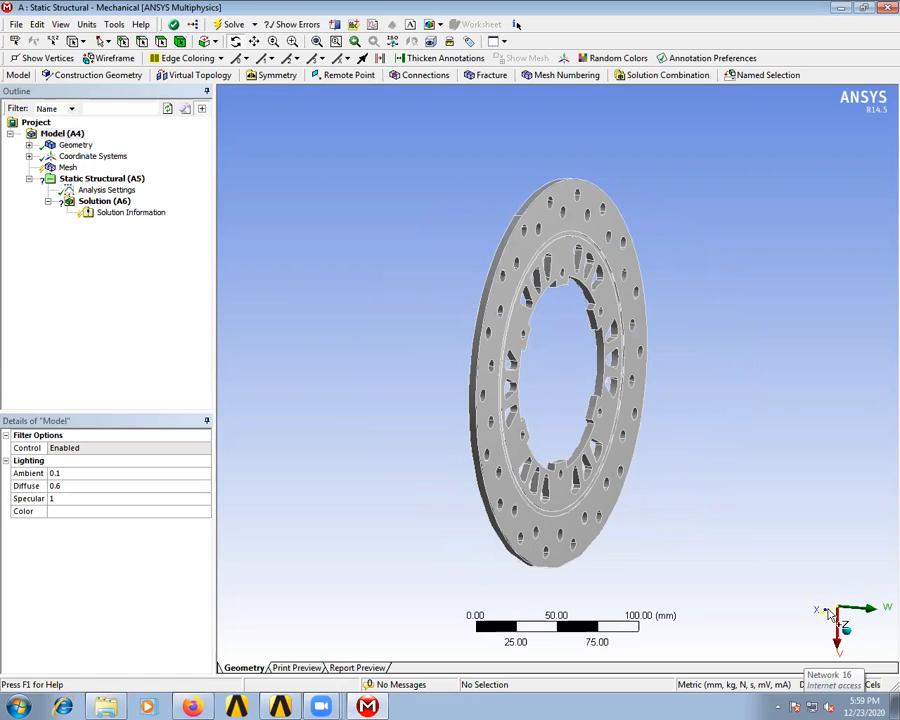
pyautogui.click(879, 11)
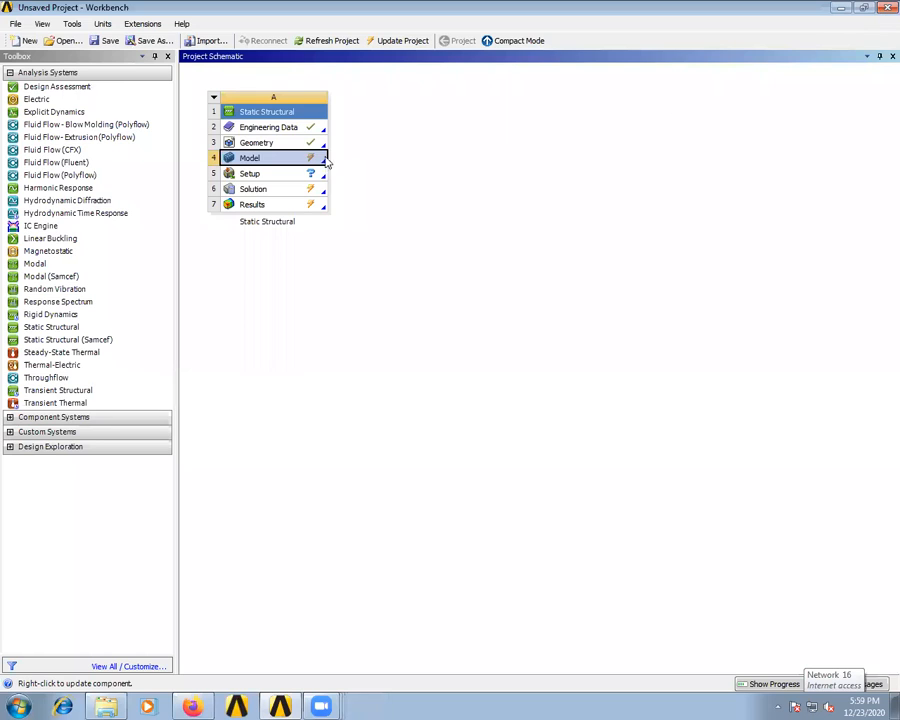
# Open the geometry in DesignModeler with millimeter as the length unit and generate the imported disc.
pyautogui.doubleClick(285, 145)
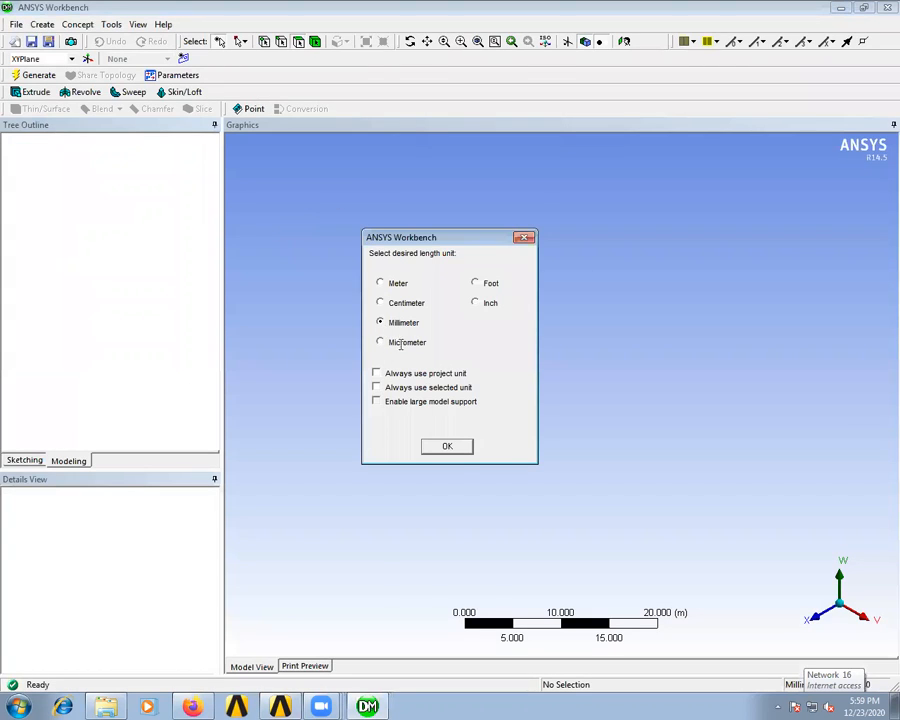
pyautogui.click(461, 450)
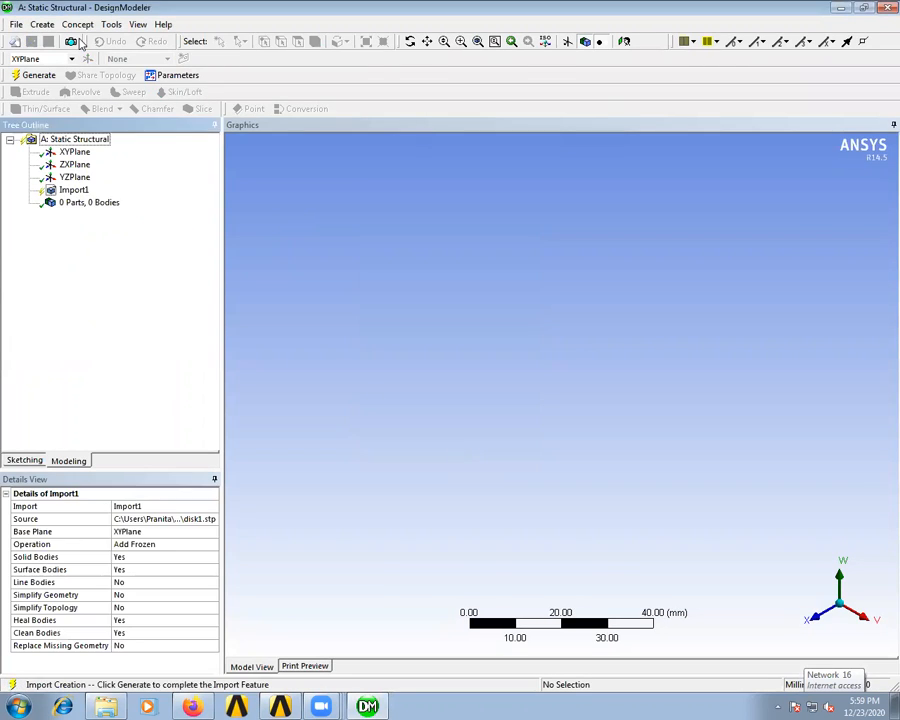
pyautogui.click(134, 27)
pyautogui.moveTo(115, 28)
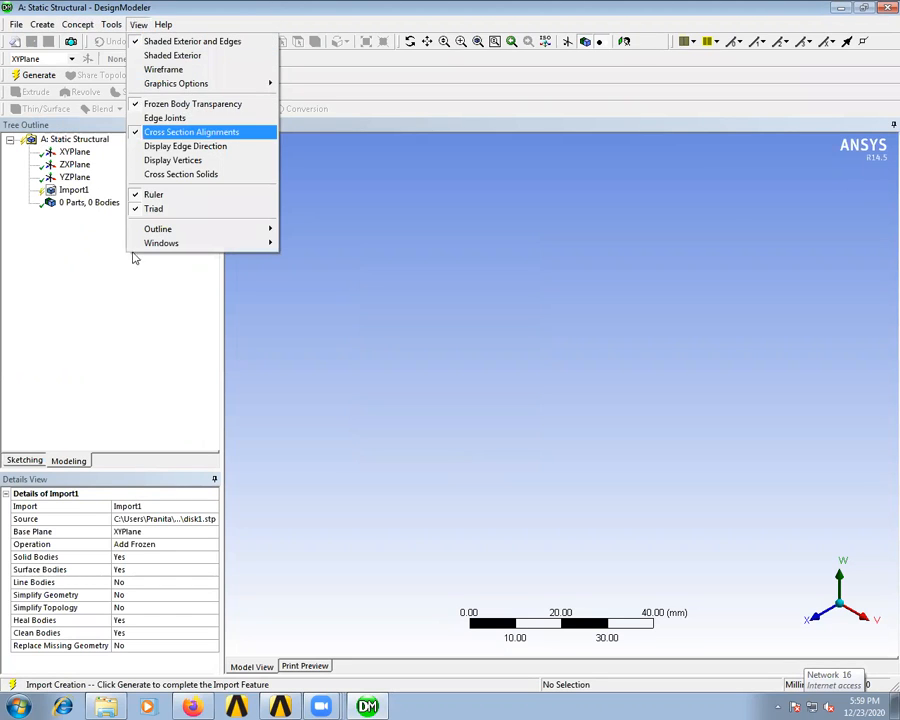
pyautogui.click(32, 74)
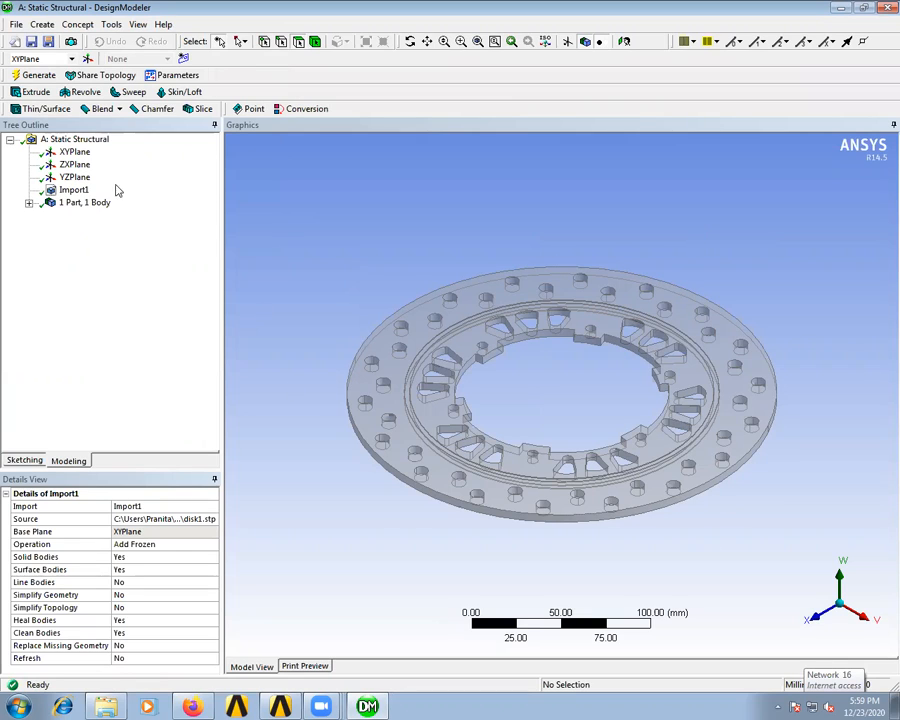
# Make the ZXPlane the active plane and look at the disc face-on.
pyautogui.click(76, 152)
pyautogui.rightClick(86, 164)
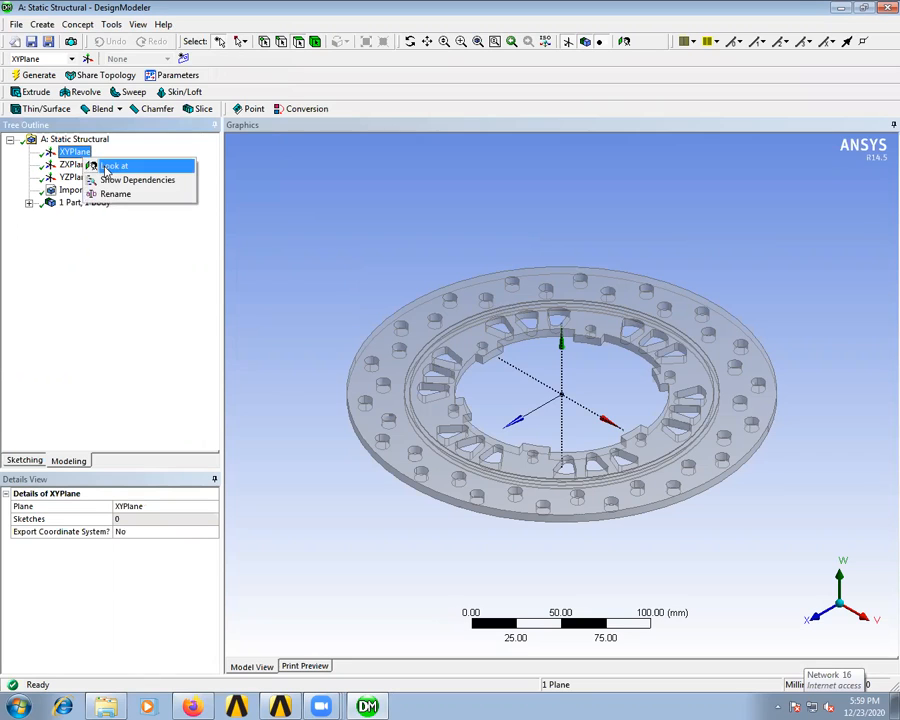
pyautogui.click(105, 166)
pyautogui.click(74, 164)
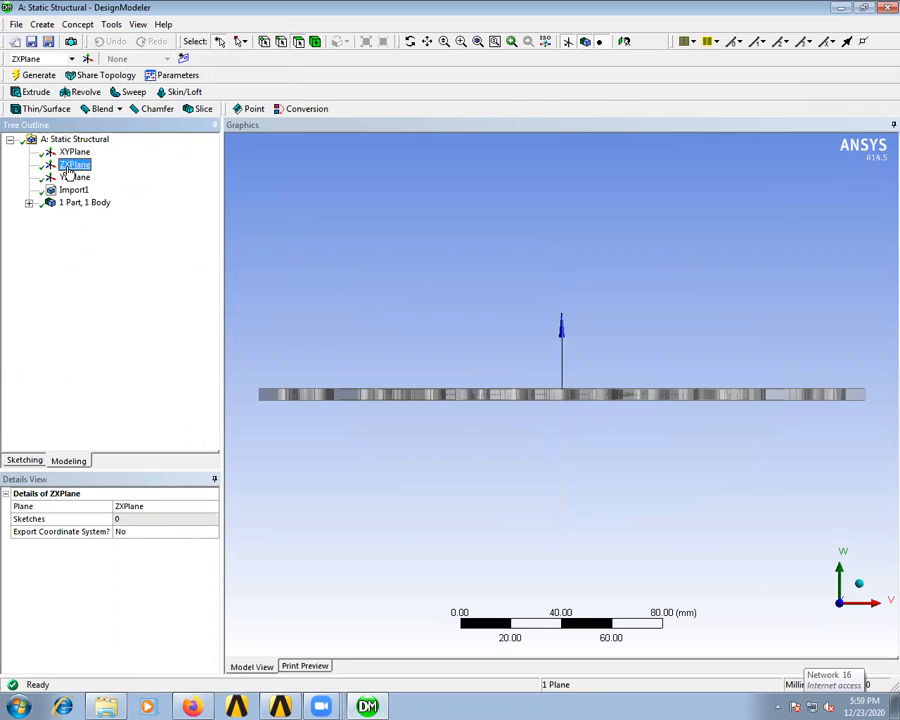
pyautogui.rightClick(74, 166)
pyautogui.click(92, 175)
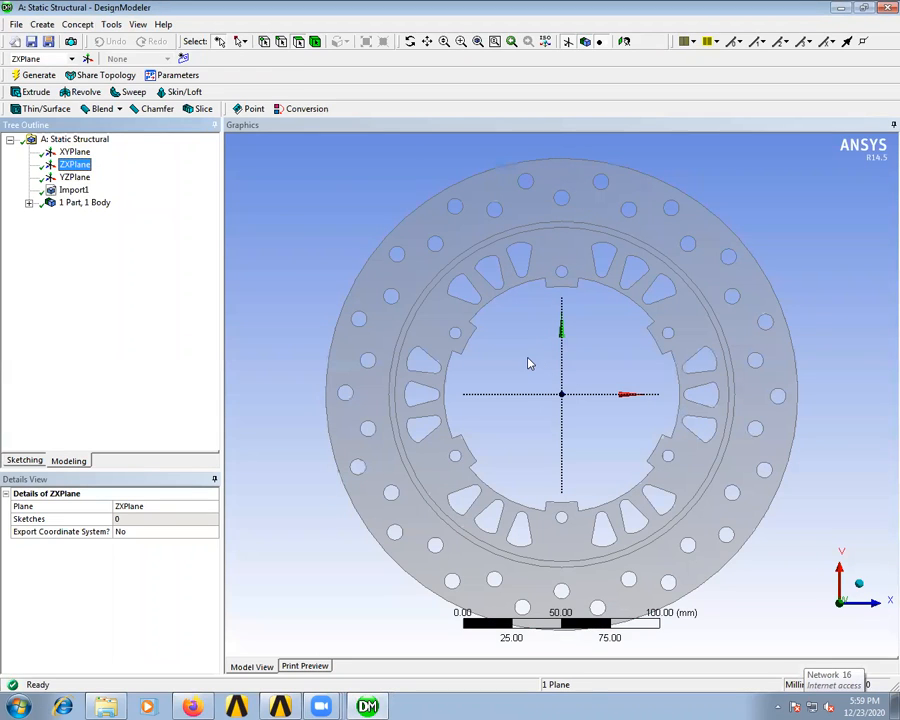
# Sketch a rectangle about 34 mm wide across the disc's upper ring section, from beyond the outer rim into the central opening.
pyautogui.click(25, 460)
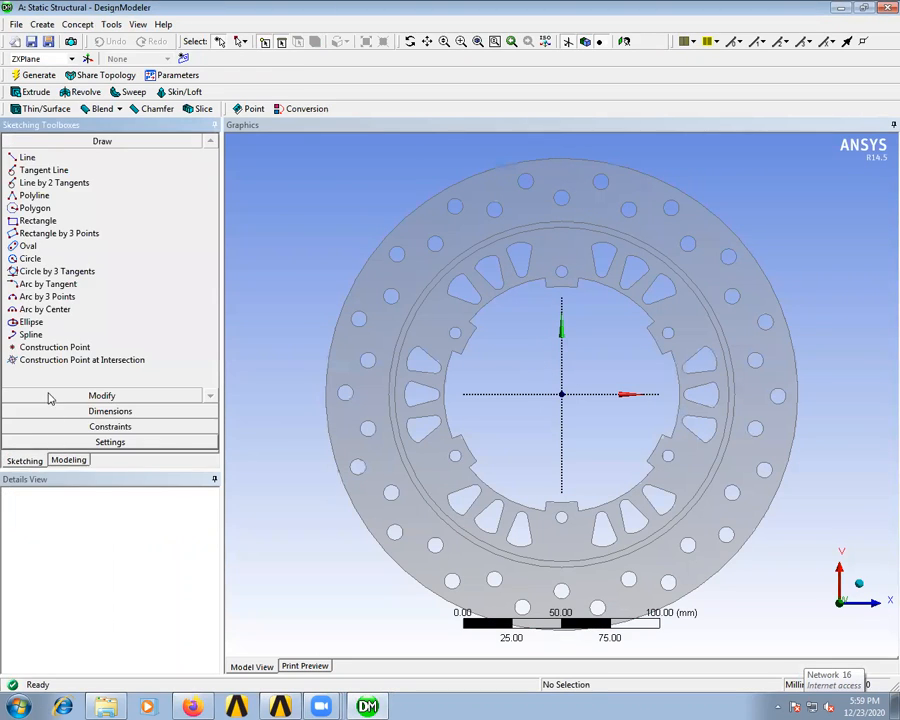
pyautogui.click(38, 220)
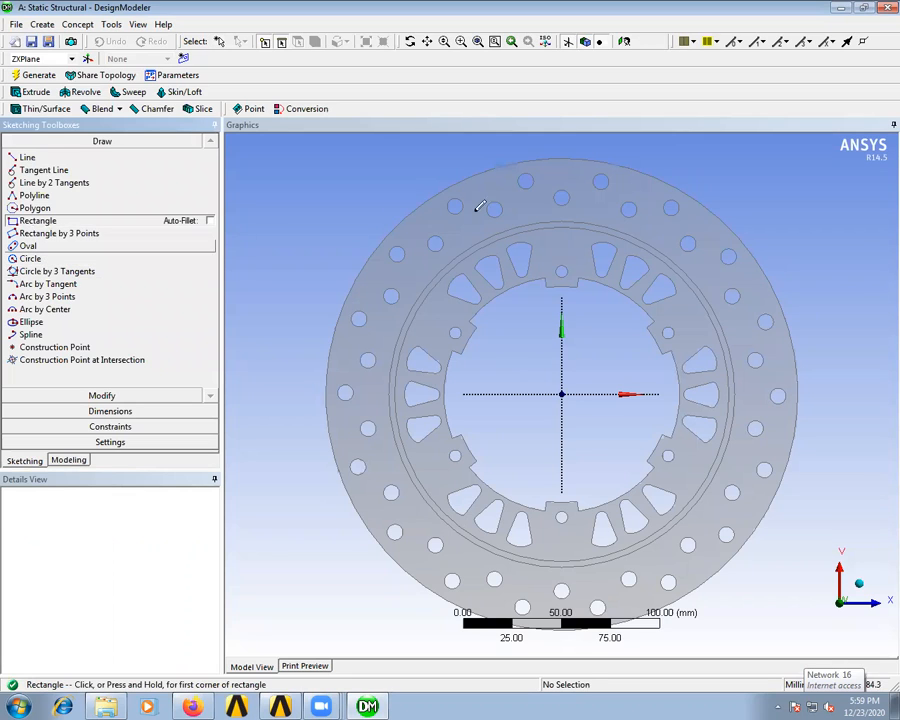
pyautogui.click(526, 152)
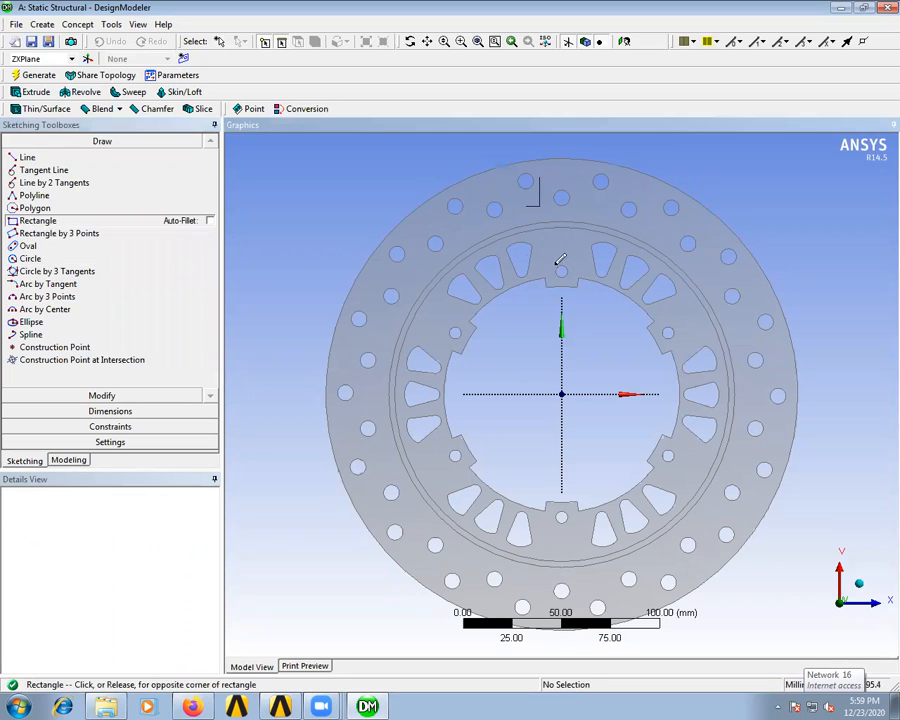
pyautogui.click(593, 302)
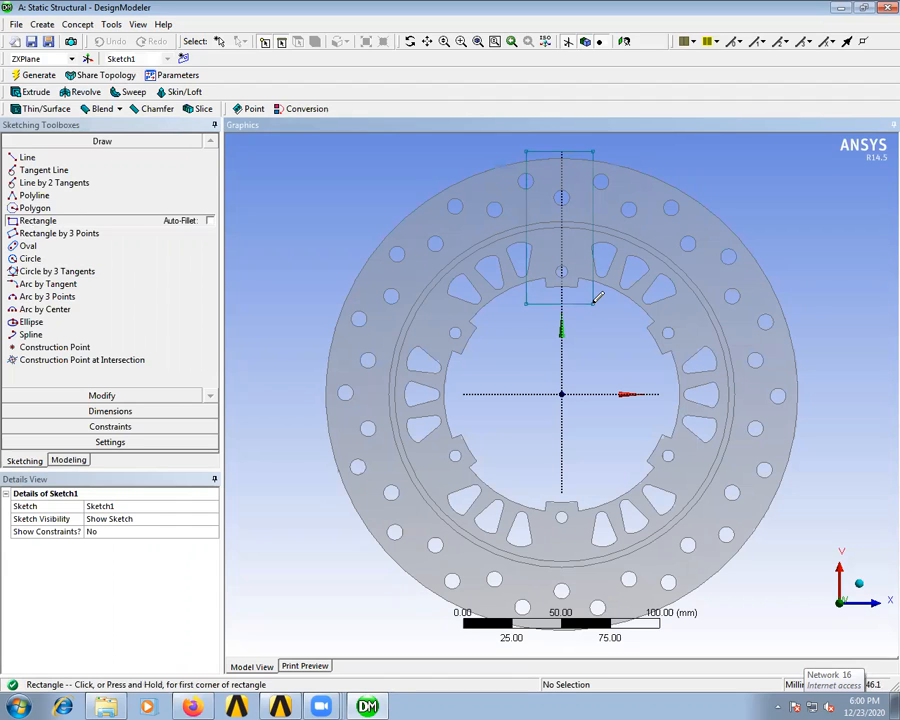
# Dimension the rectangle's width and the distance from the vertical axis to its right edge.
pyautogui.click(100, 410)
pyautogui.click(548, 305)
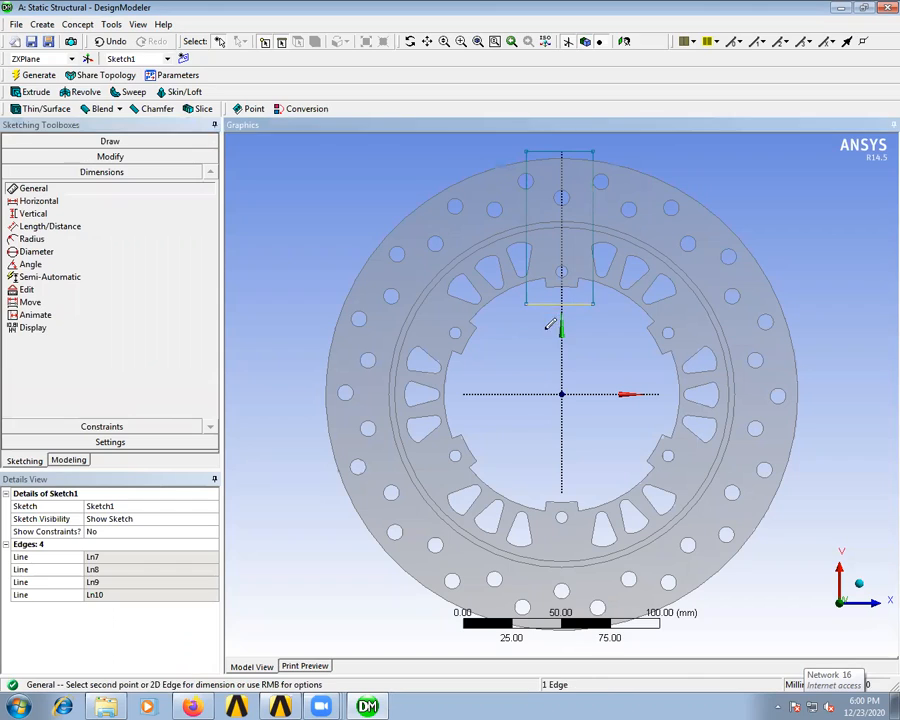
pyautogui.click(546, 348)
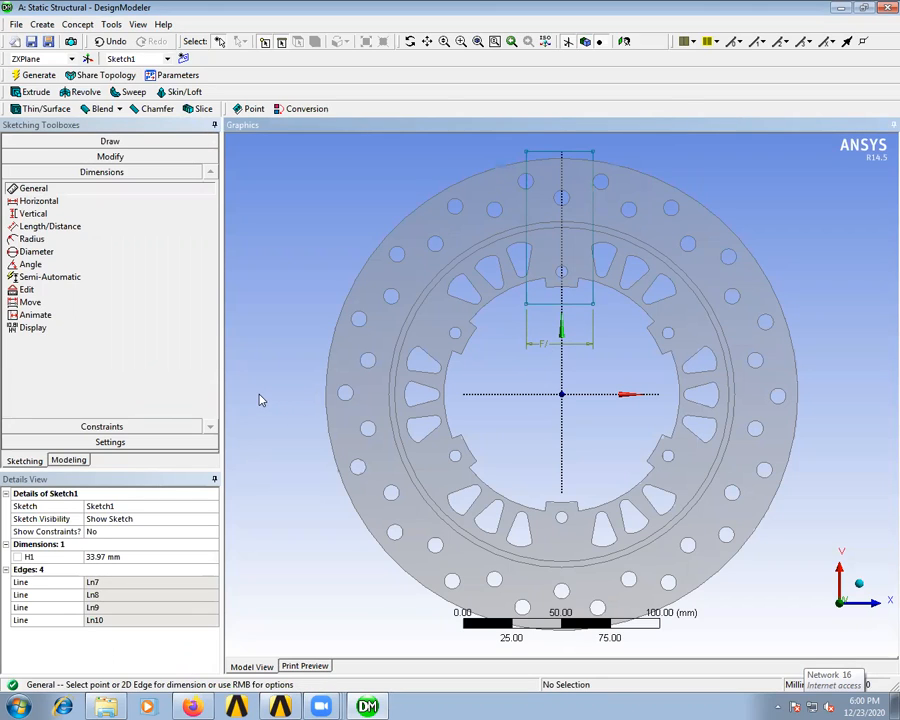
pyautogui.click(563, 364)
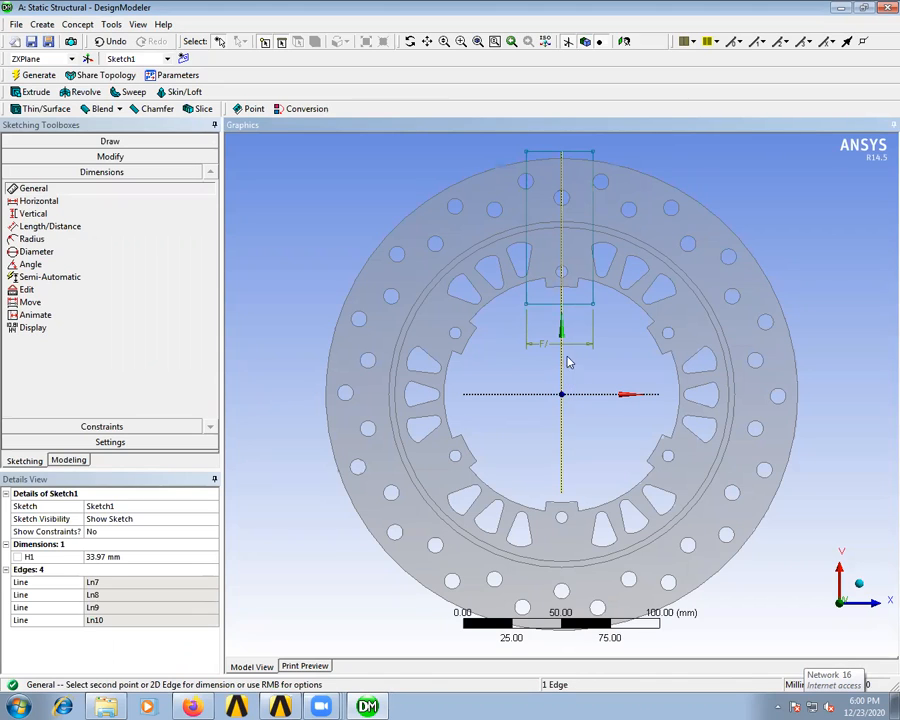
pyautogui.click(593, 294)
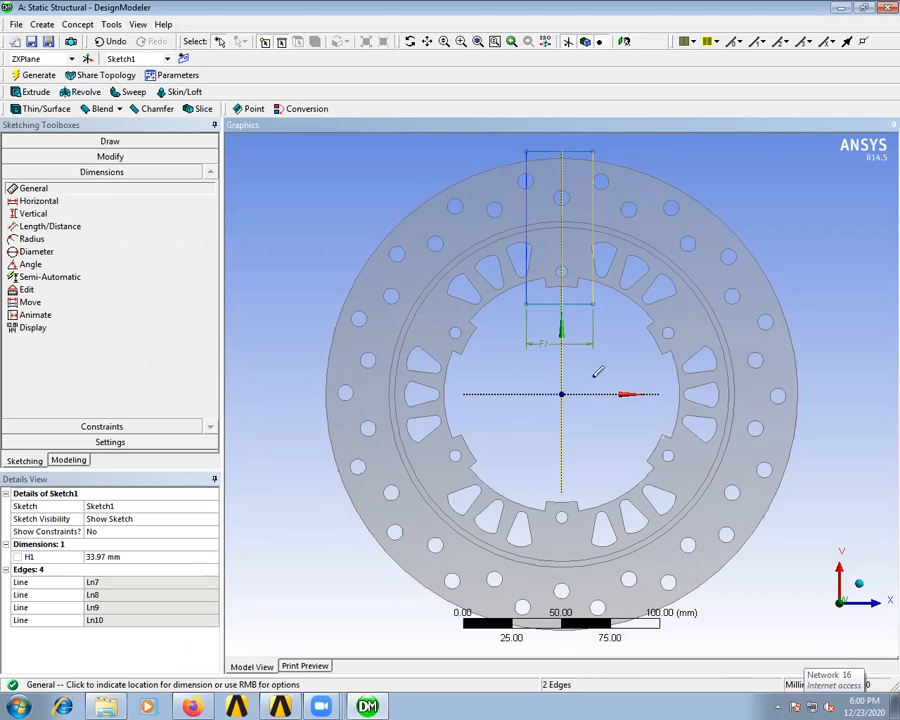
pyautogui.click(595, 385)
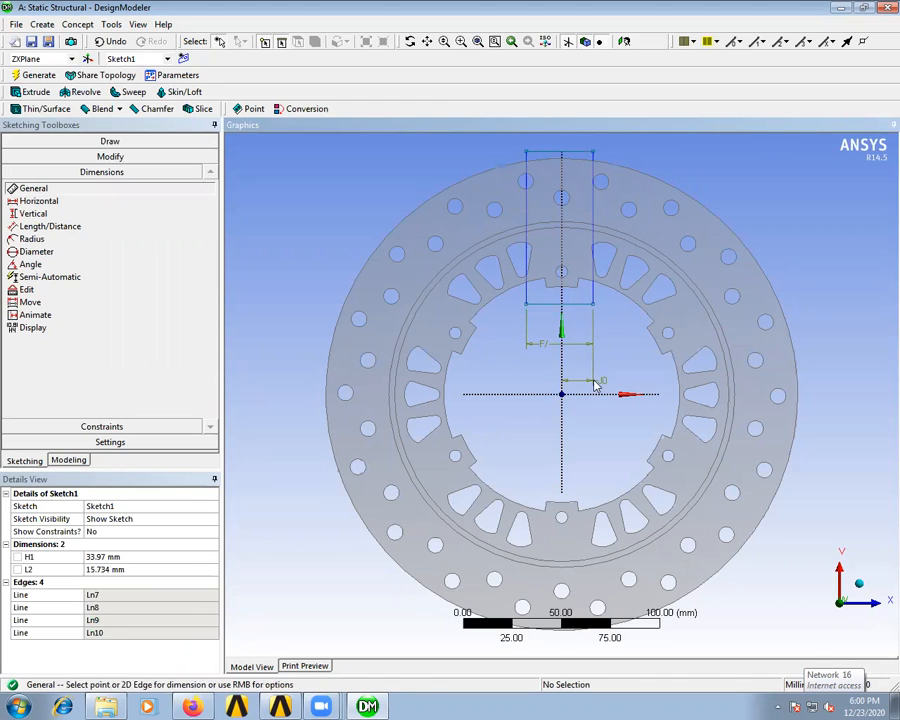
# Set the distance between the vertical axis and the rectangle's right edge to 16 mm.
pyautogui.click(144, 570)
pyautogui.write('1')
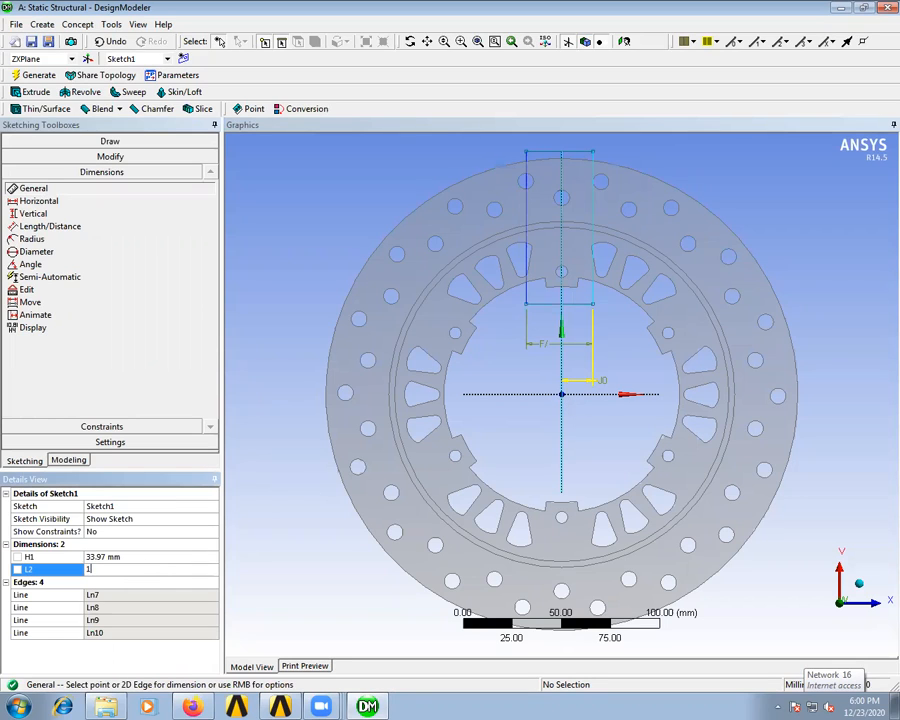
pyautogui.write('6')
pyautogui.press('Return')
pyautogui.click(138, 556)
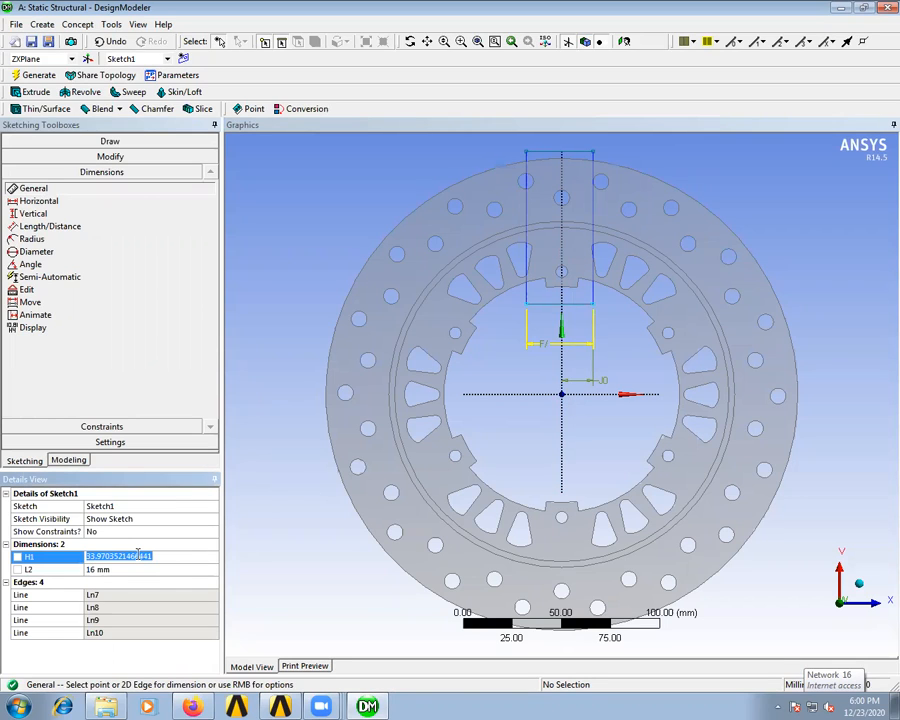
pyautogui.click(124, 572)
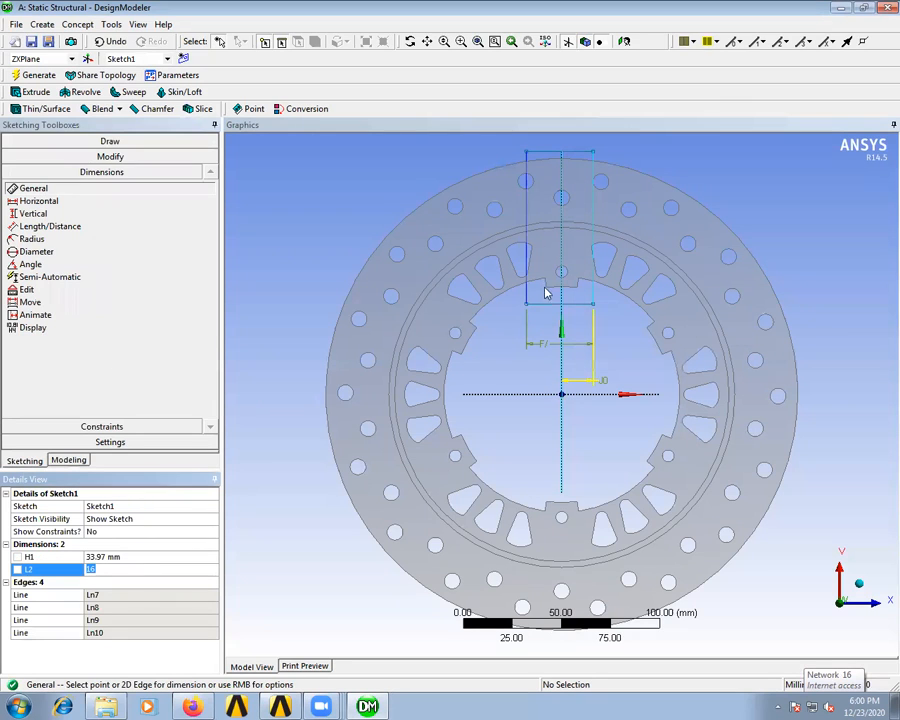
# Start an extrusion and set its operation to Slice Material, keeping the direction vector at None (Normal).
pyautogui.click(32, 92)
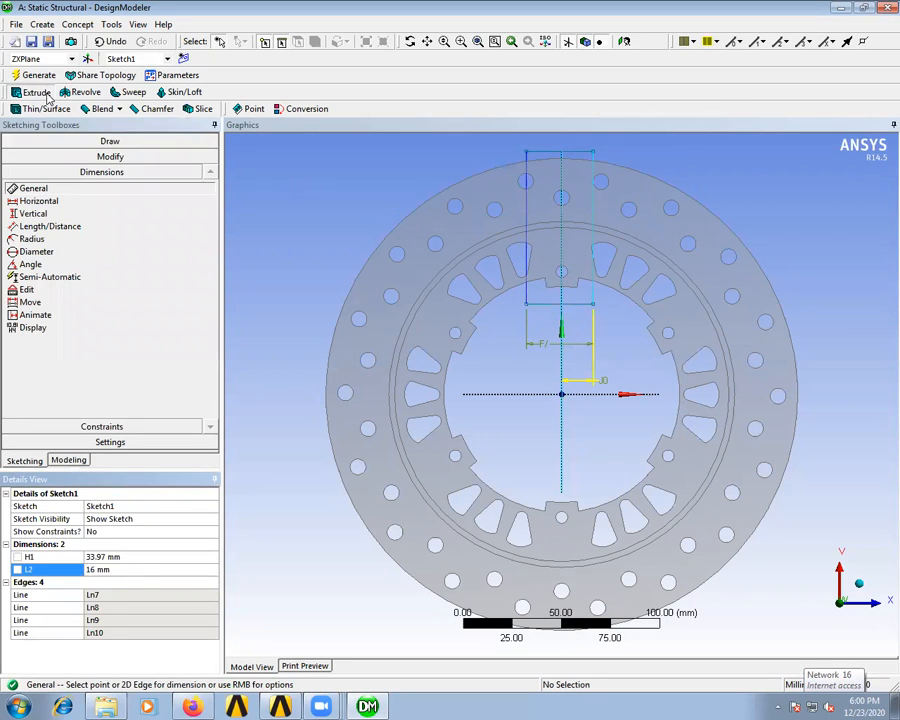
pyautogui.click(110, 519)
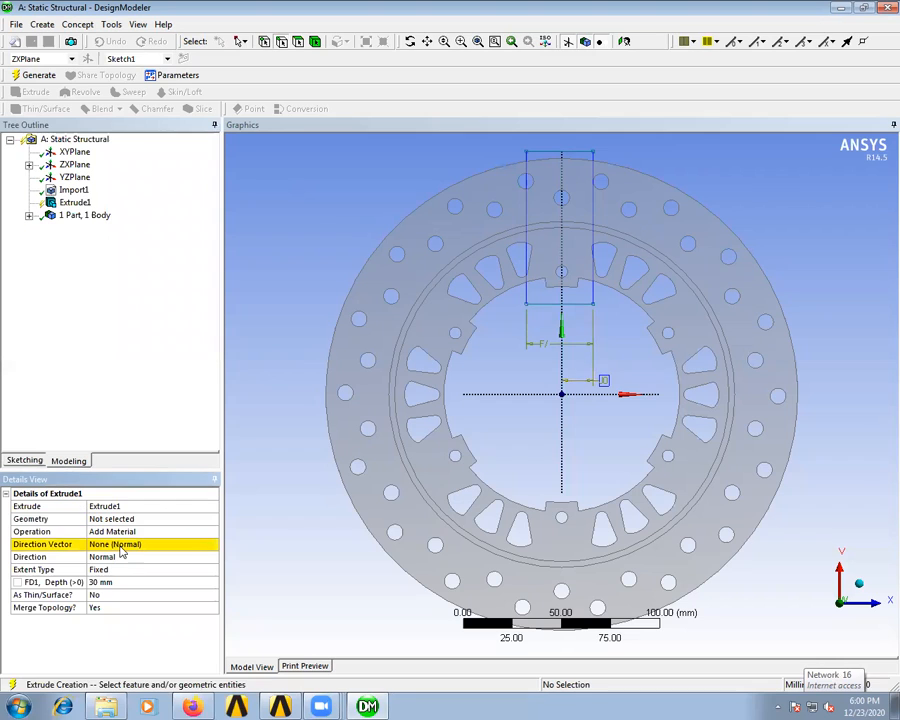
pyautogui.click(193, 531)
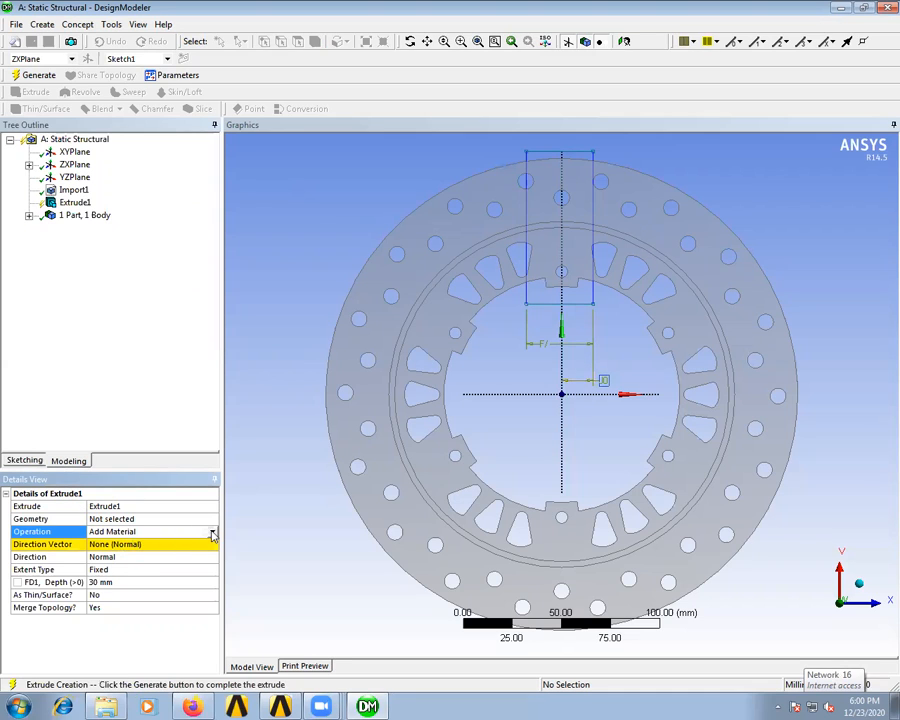
pyautogui.click(211, 534)
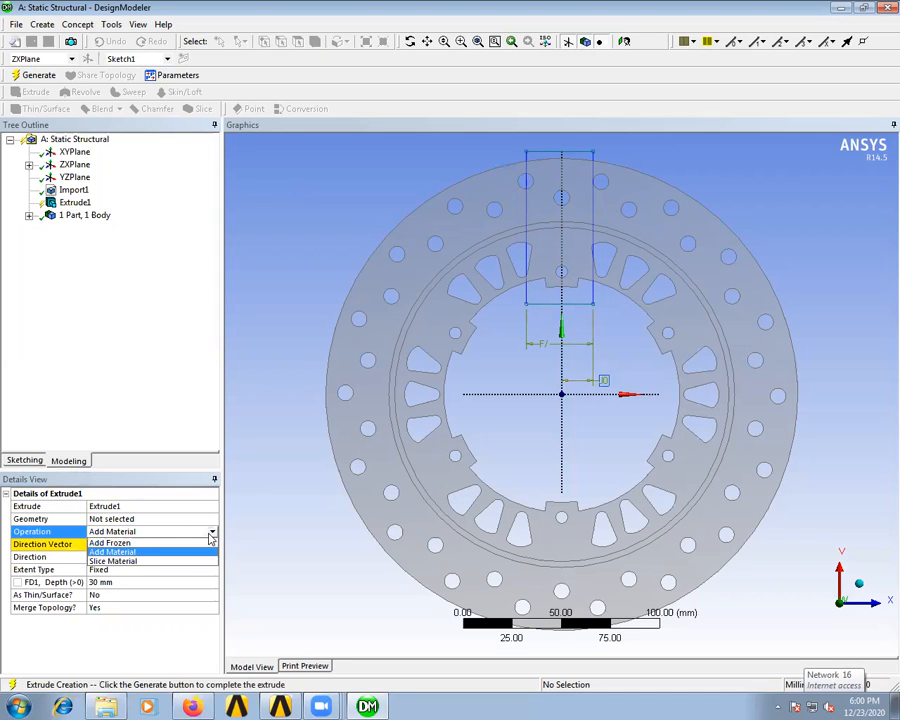
pyautogui.click(165, 562)
pyautogui.click(112, 546)
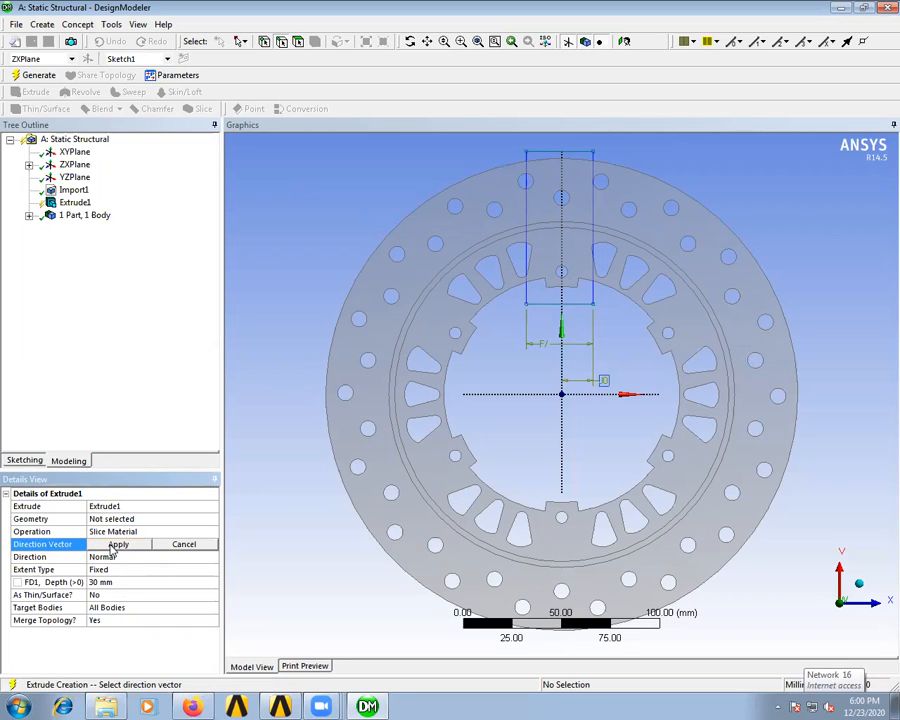
pyautogui.click(111, 544)
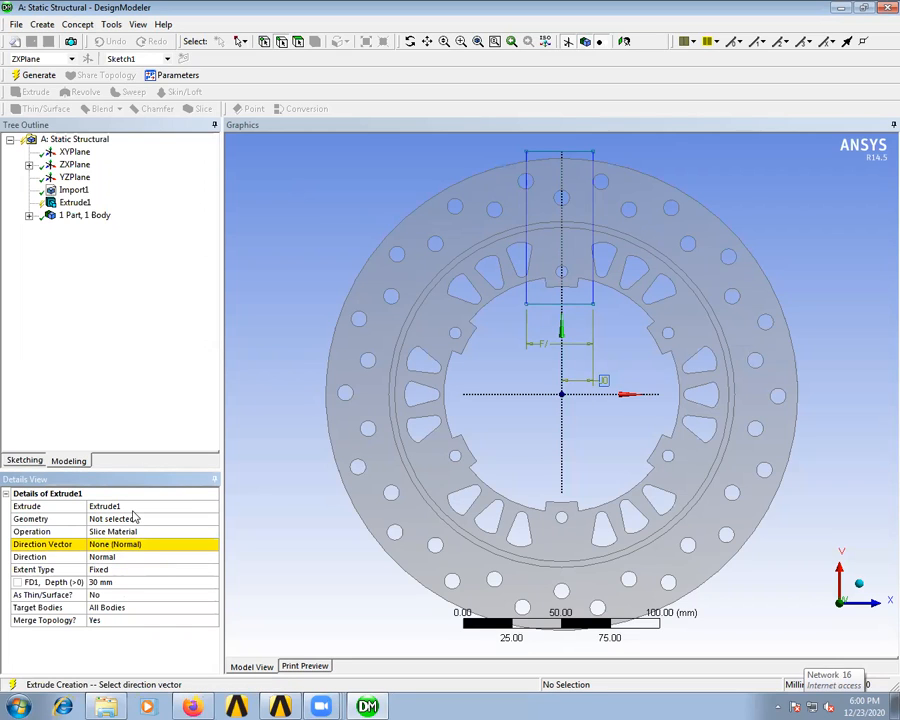
# Assign the rectangle sketch as the extrusion's geometry, generate the 30 mm slice and check the disc's ring faces on both bodies.
pyautogui.click(139, 520)
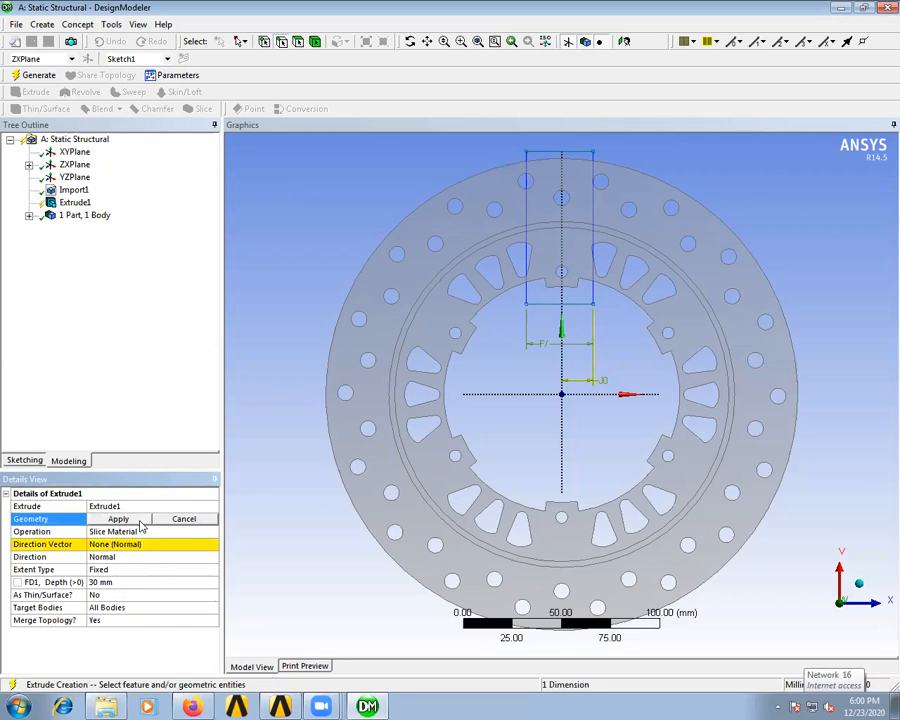
pyautogui.click(537, 305)
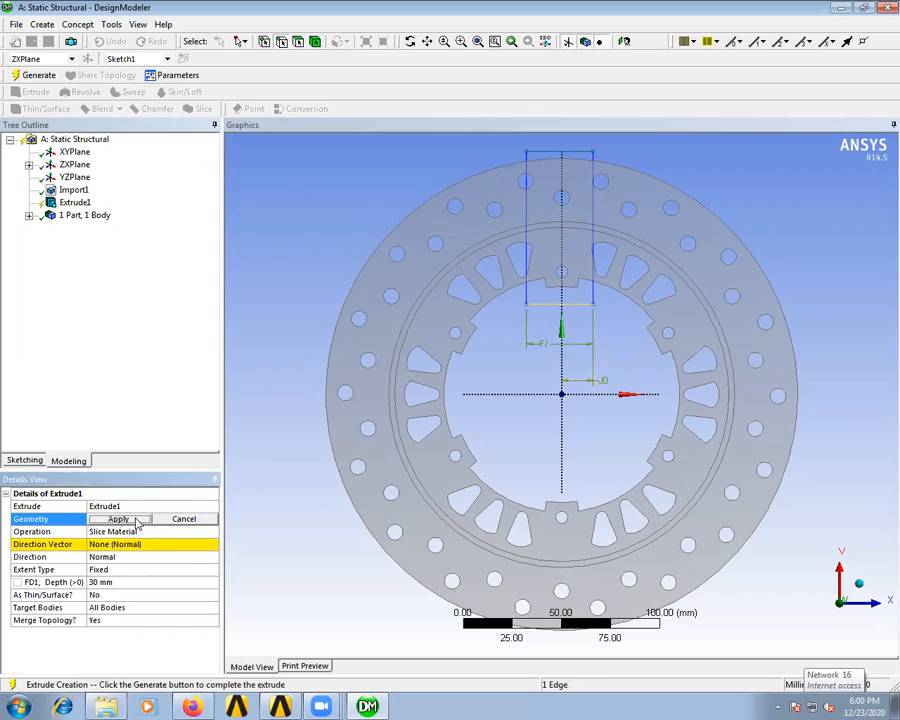
pyautogui.click(137, 520)
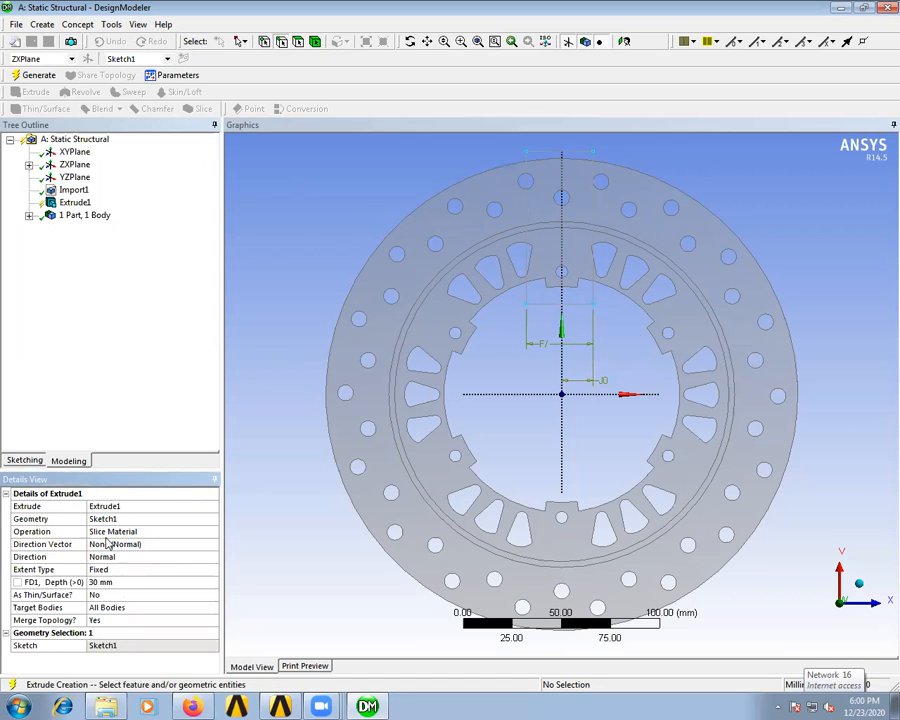
pyautogui.click(185, 535)
pyautogui.click(211, 534)
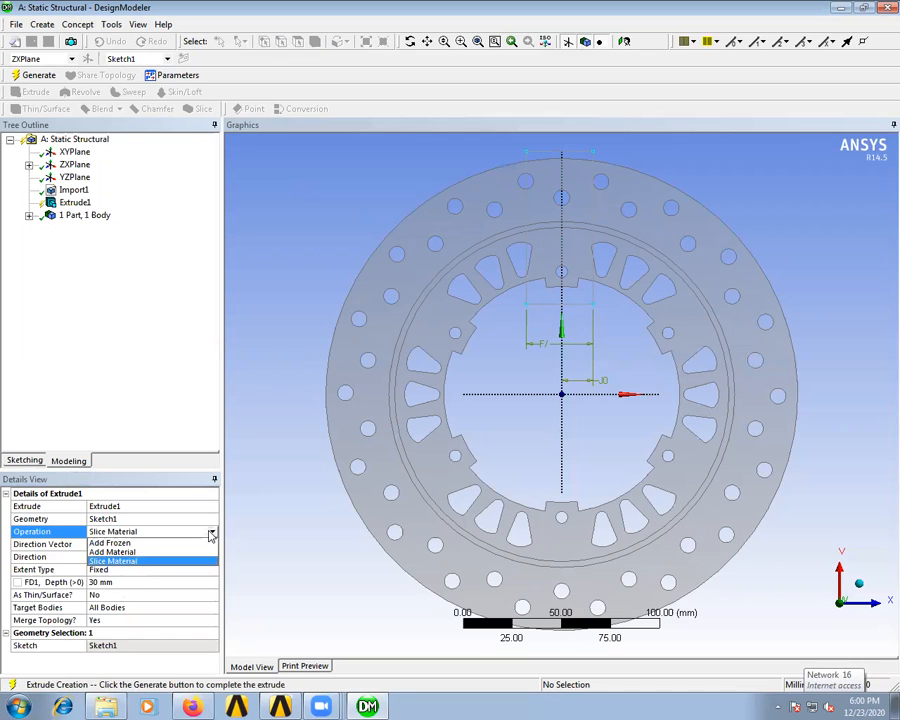
pyautogui.click(167, 567)
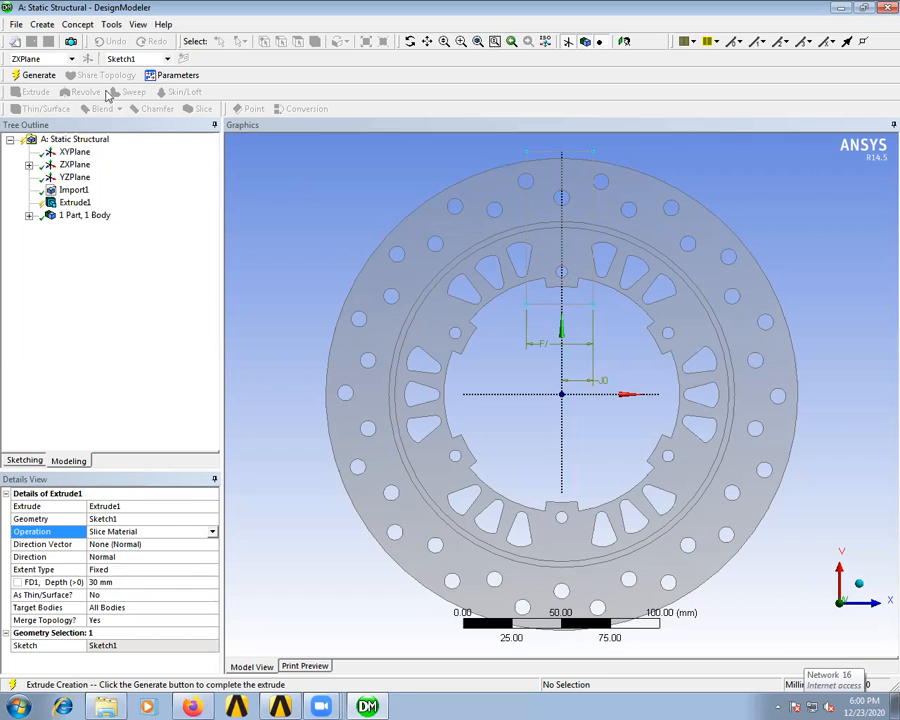
pyautogui.click(32, 73)
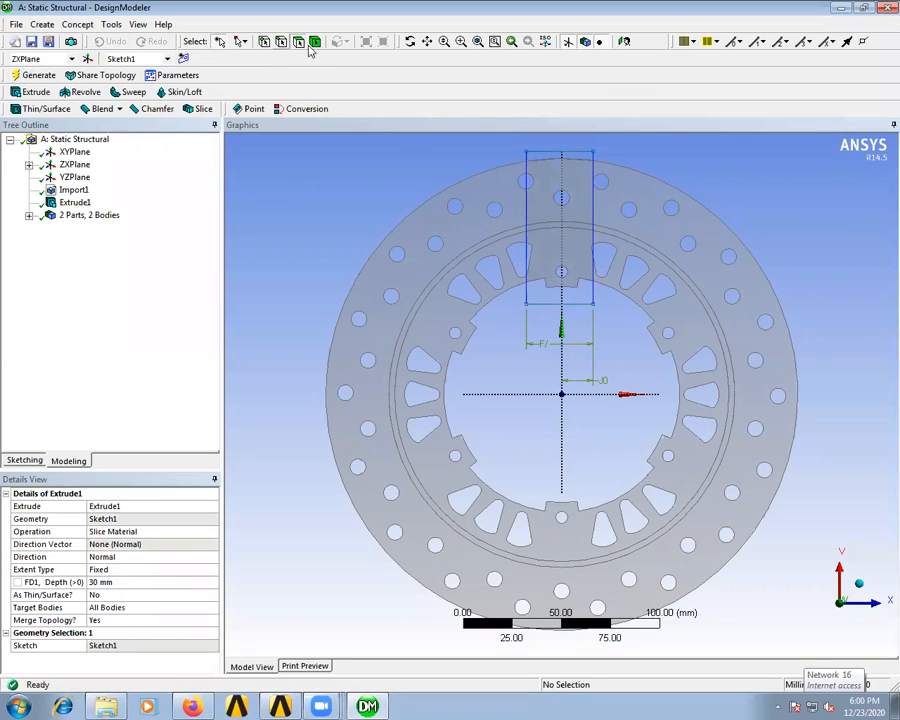
pyautogui.click(505, 226)
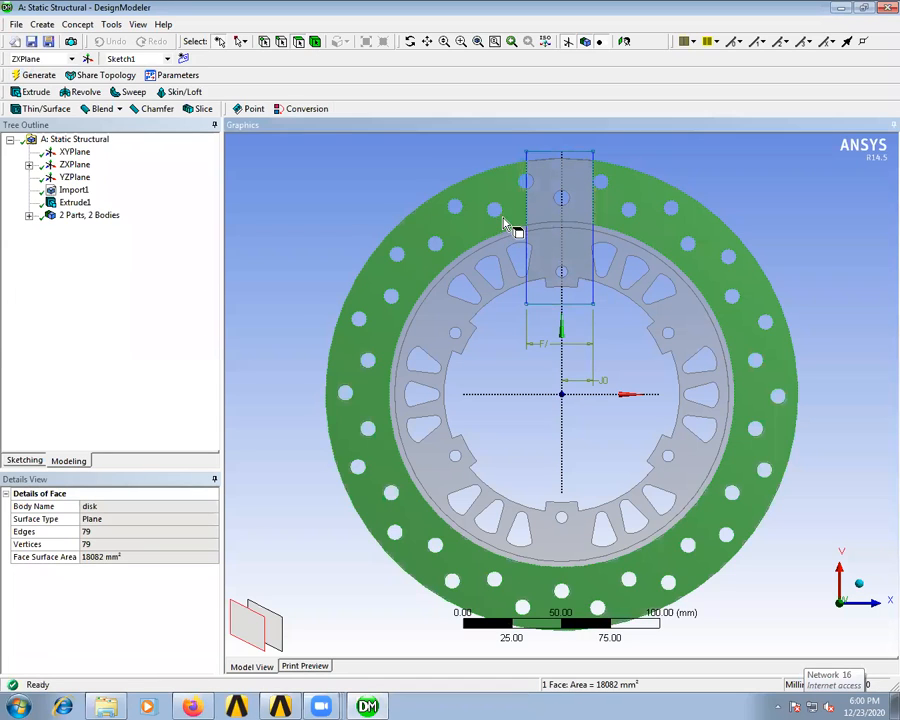
pyautogui.click(578, 198)
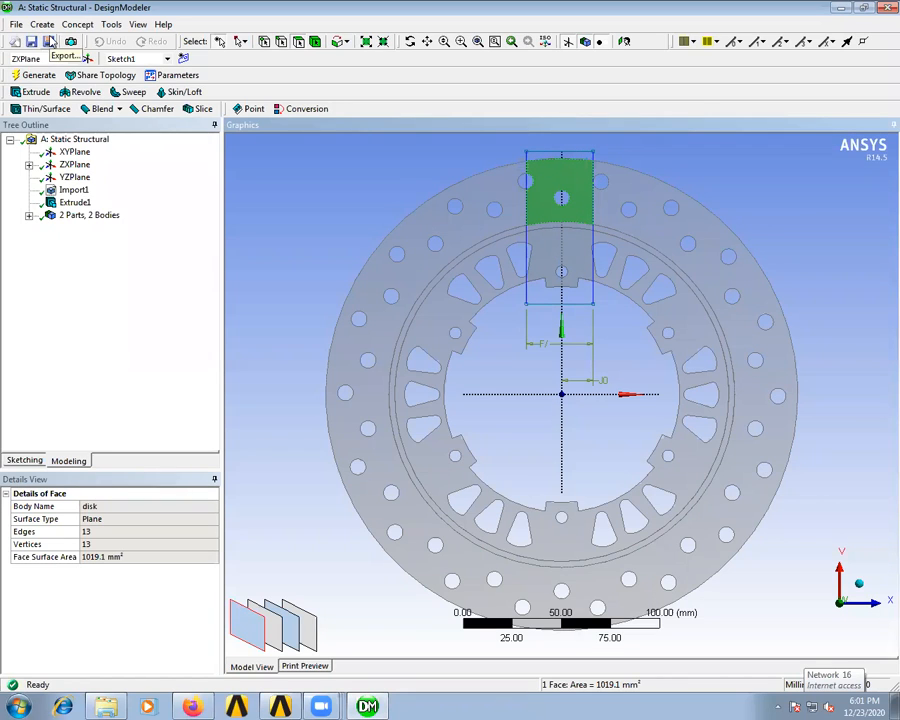
# Start saving the project and create a new folder in Documents with another new folder inside it as the save location.
pyautogui.click(50, 42)
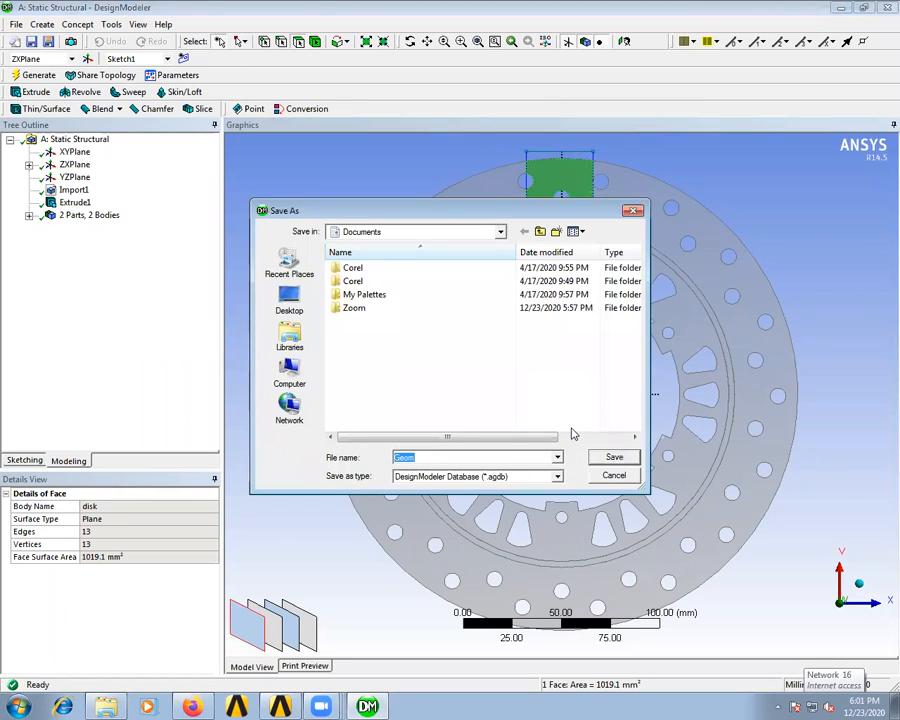
pyautogui.click(611, 478)
pyautogui.click(32, 42)
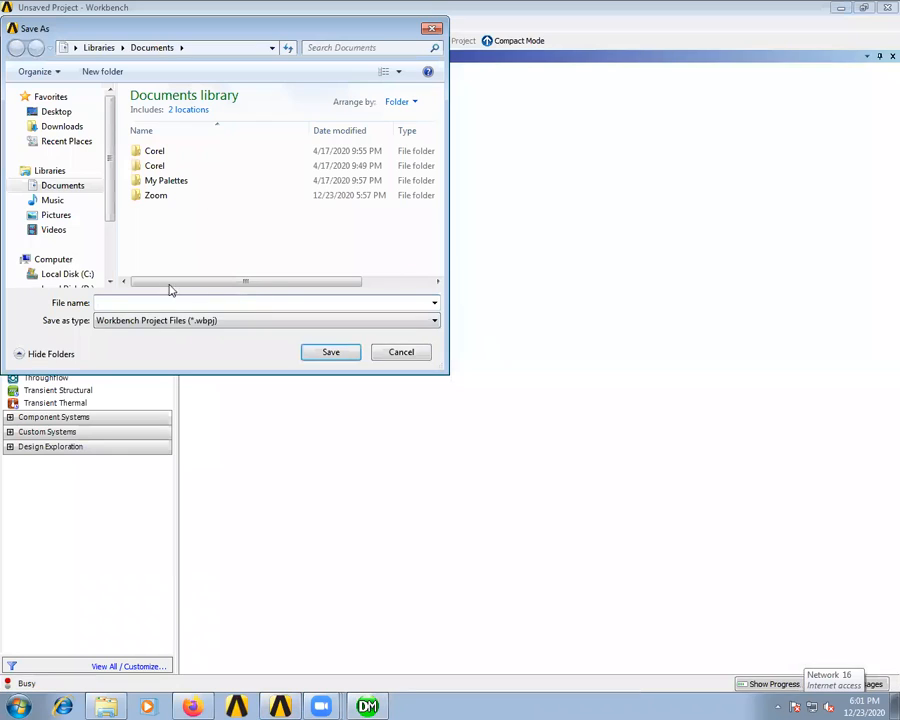
pyautogui.click(102, 71)
pyautogui.doubleClick(134, 196)
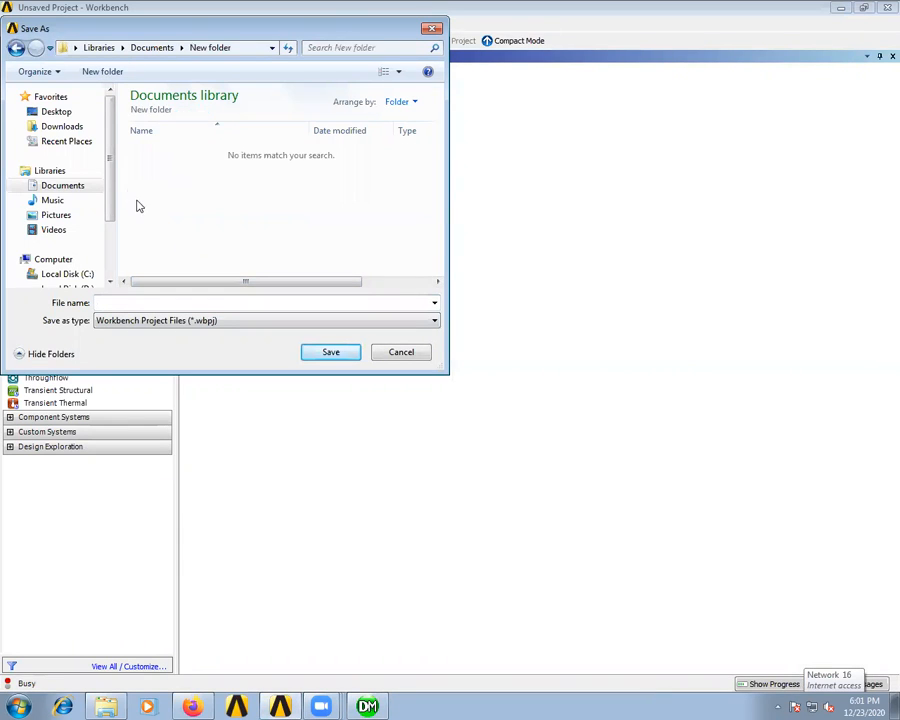
pyautogui.click(102, 71)
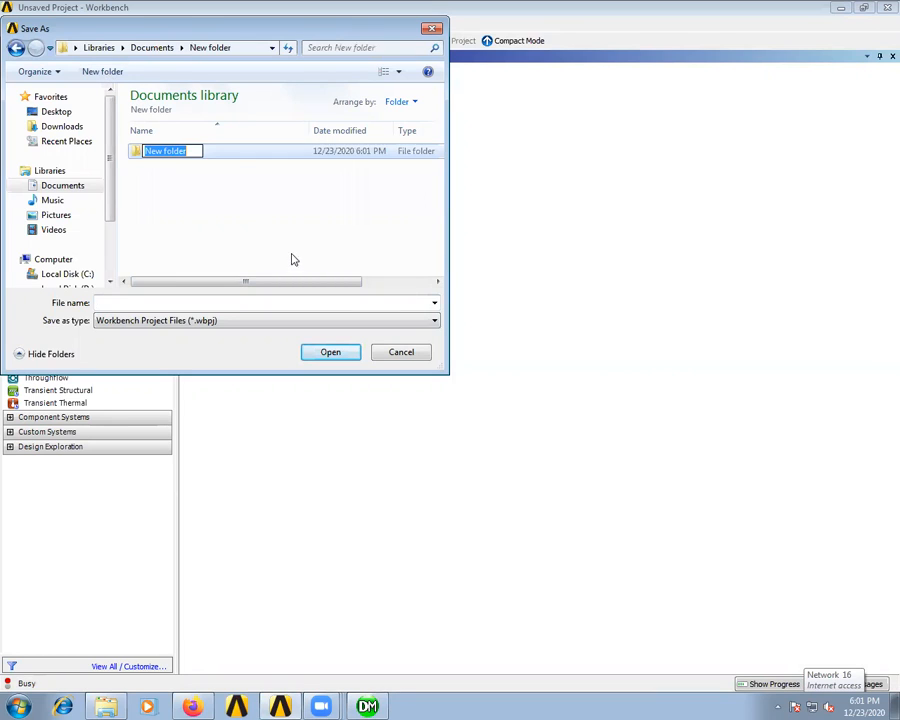
pyautogui.click(231, 205)
pyautogui.doubleClick(155, 152)
# Save the project under the name Disc and allow the ANSYS RSM Job Manager Service through the firewall.
pyautogui.click(131, 302)
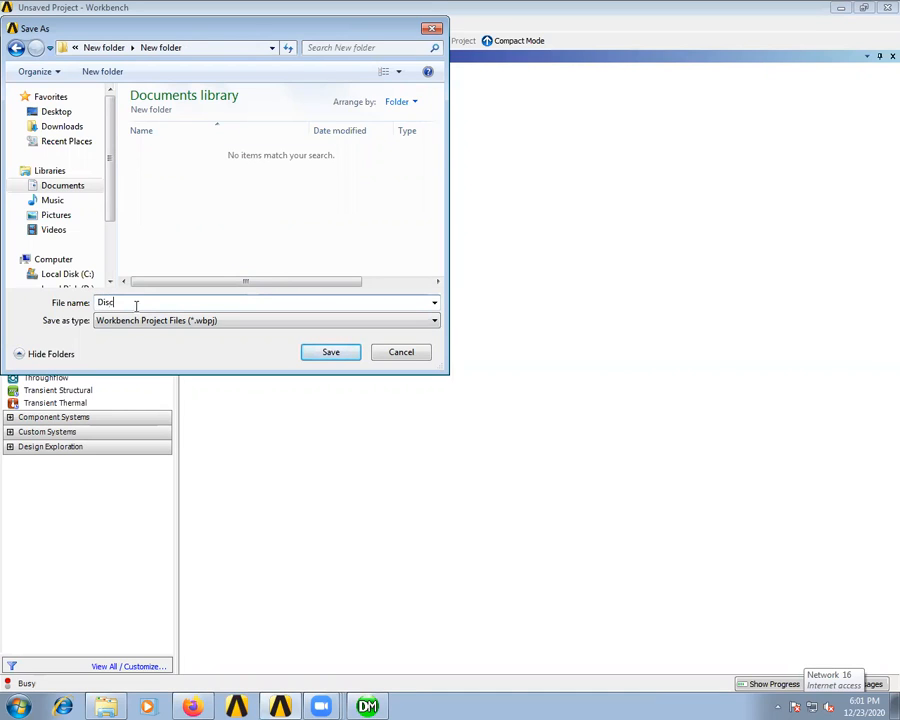
pyautogui.click(312, 356)
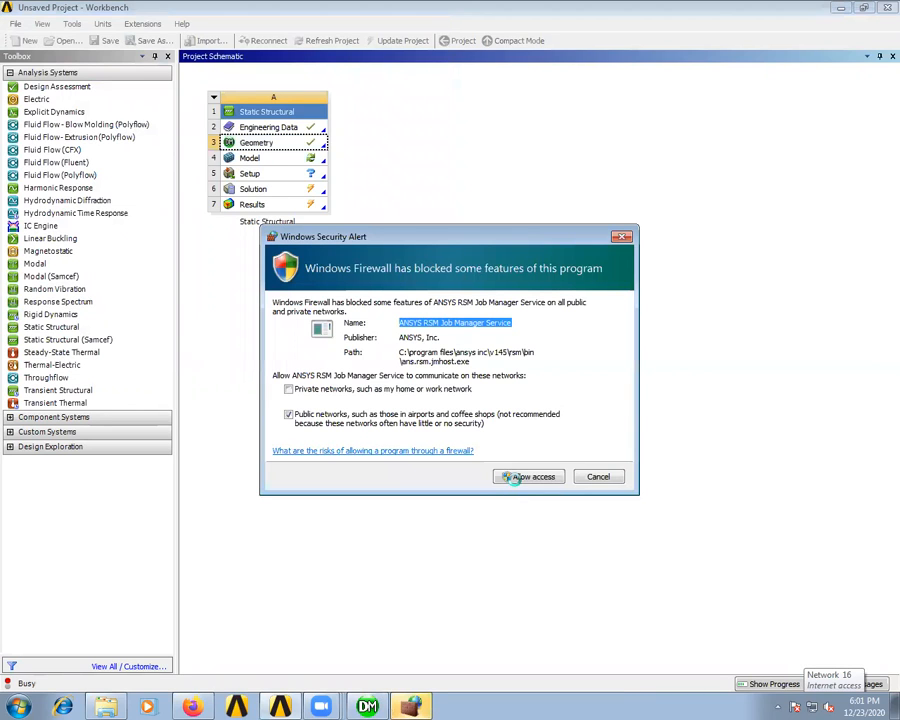
pyautogui.click(515, 477)
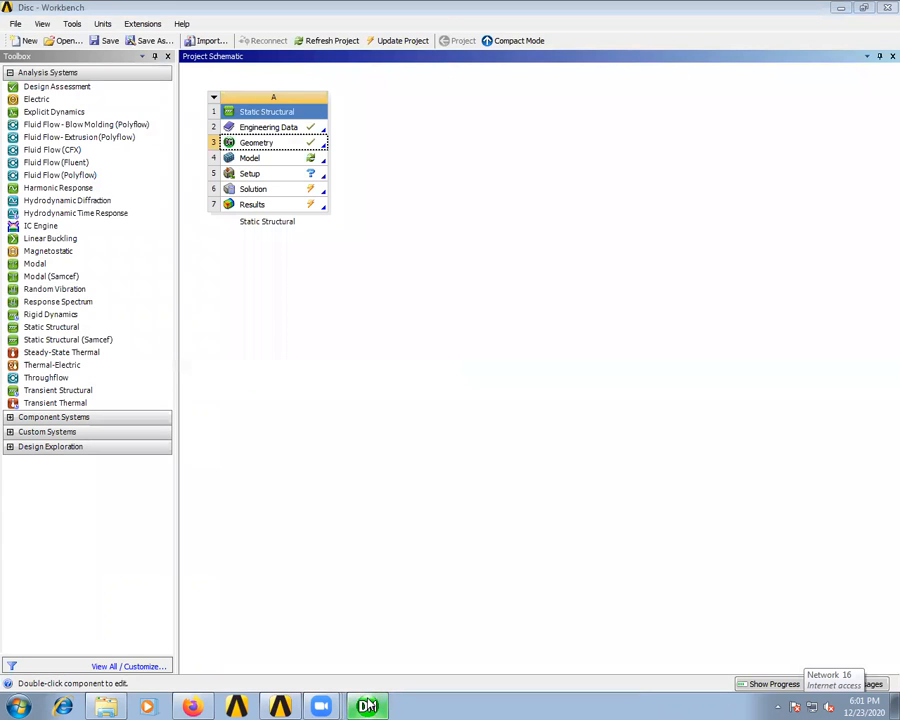
# Close DesignModeler, switch to Workbench and open the static structural system's Model in Mechanical, reading the modified upstream data.
pyautogui.click(841, 8)
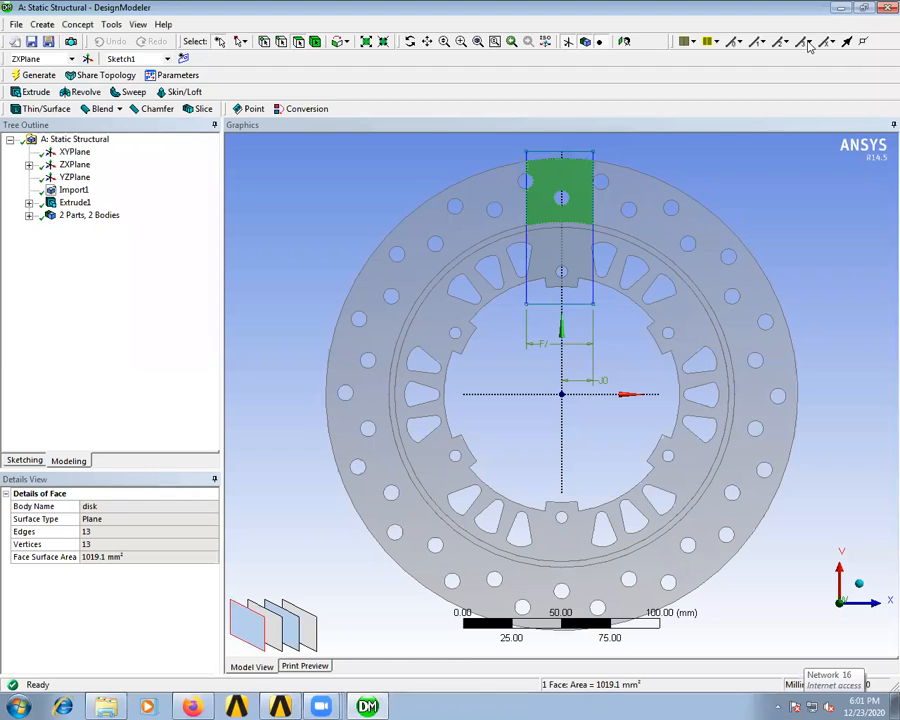
pyautogui.click(882, 10)
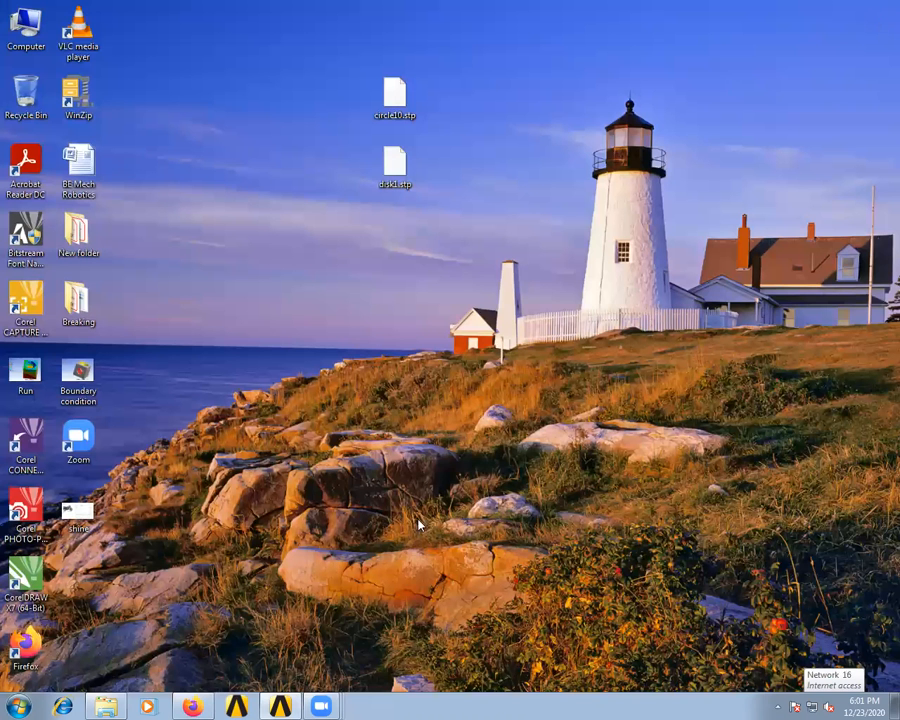
pyautogui.click(284, 706)
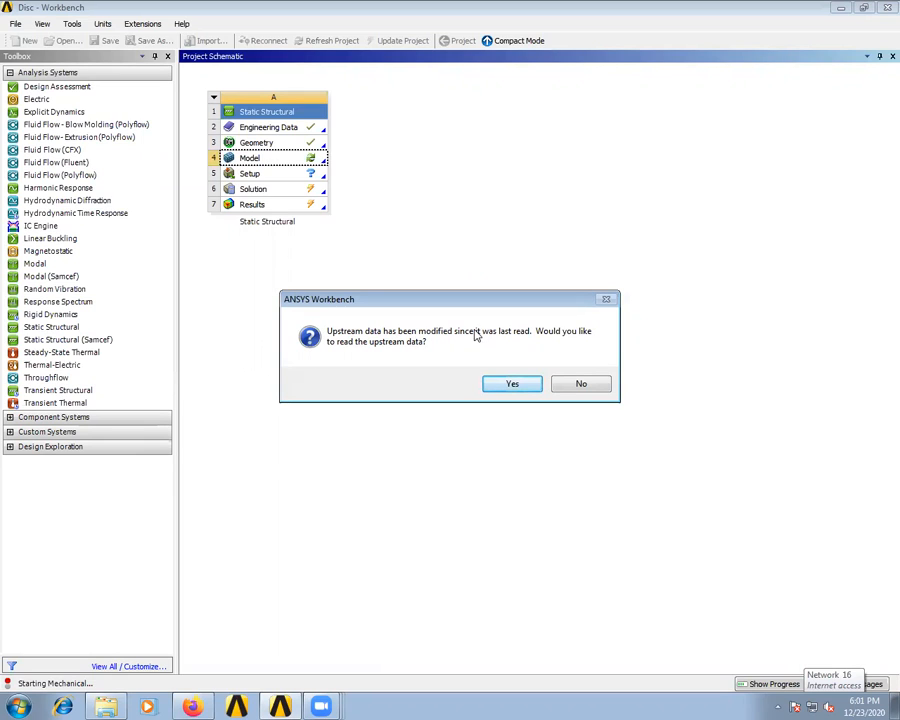
pyautogui.click(509, 389)
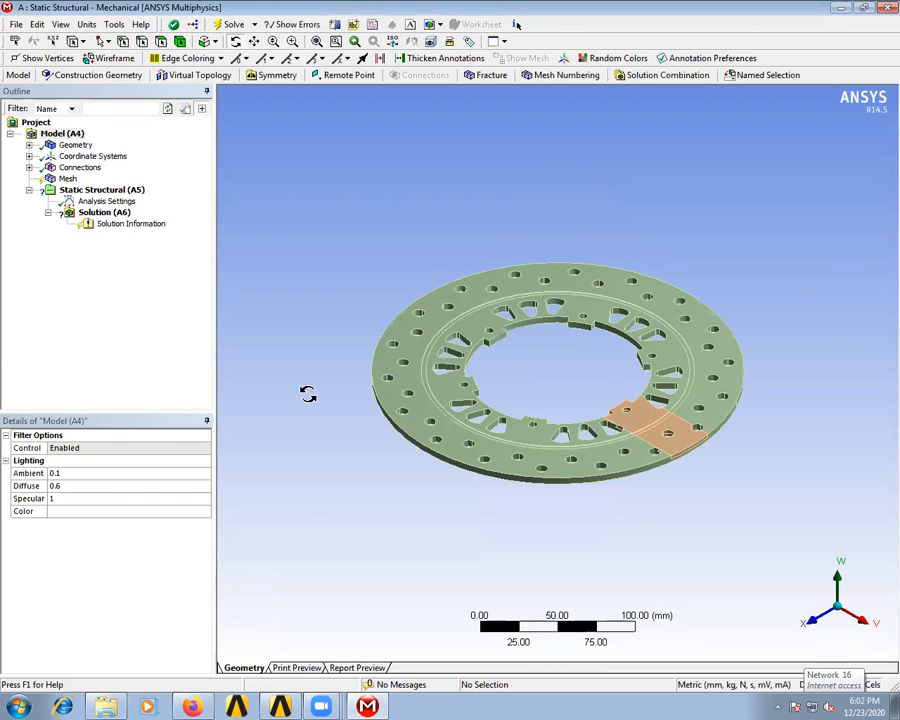
# Generate the disc's mesh with the default settings and inspect it face-on.
pyautogui.click(67, 180)
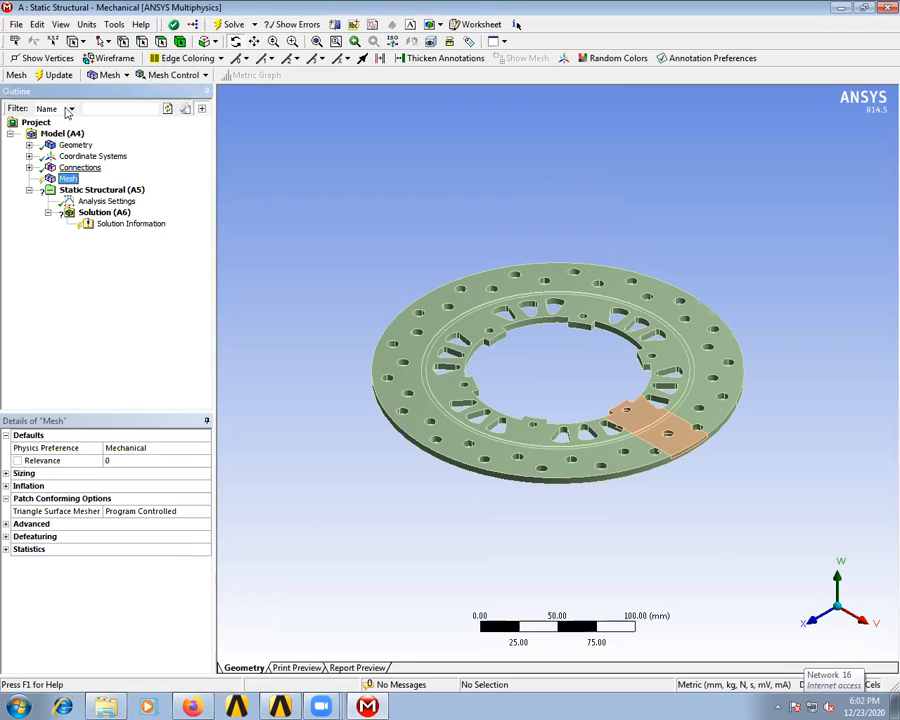
pyautogui.click(59, 76)
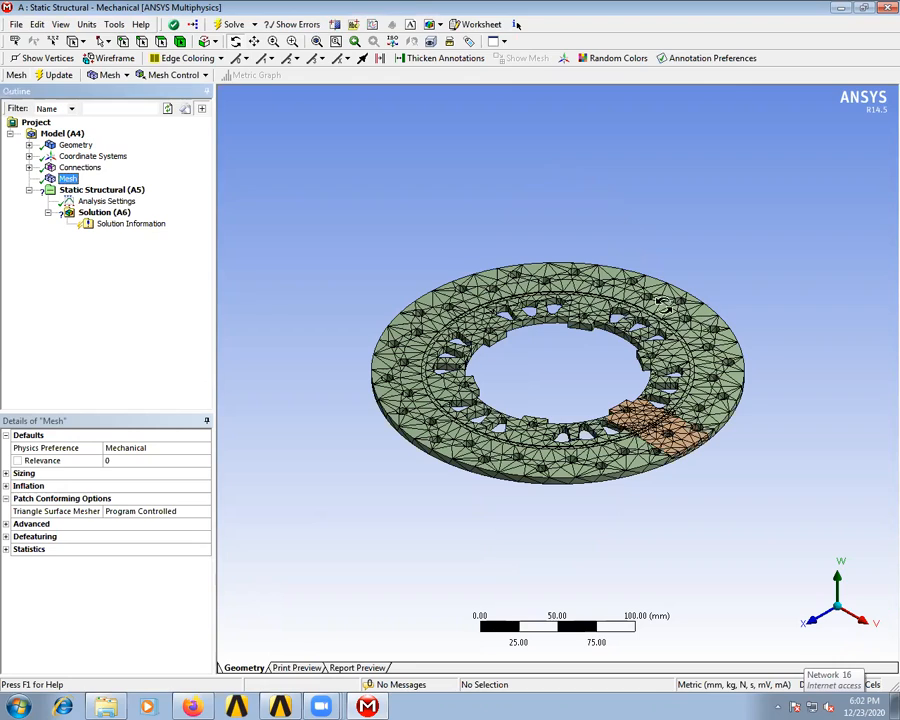
pyautogui.moveTo(420, 300); pyautogui.dragTo(569, 261)
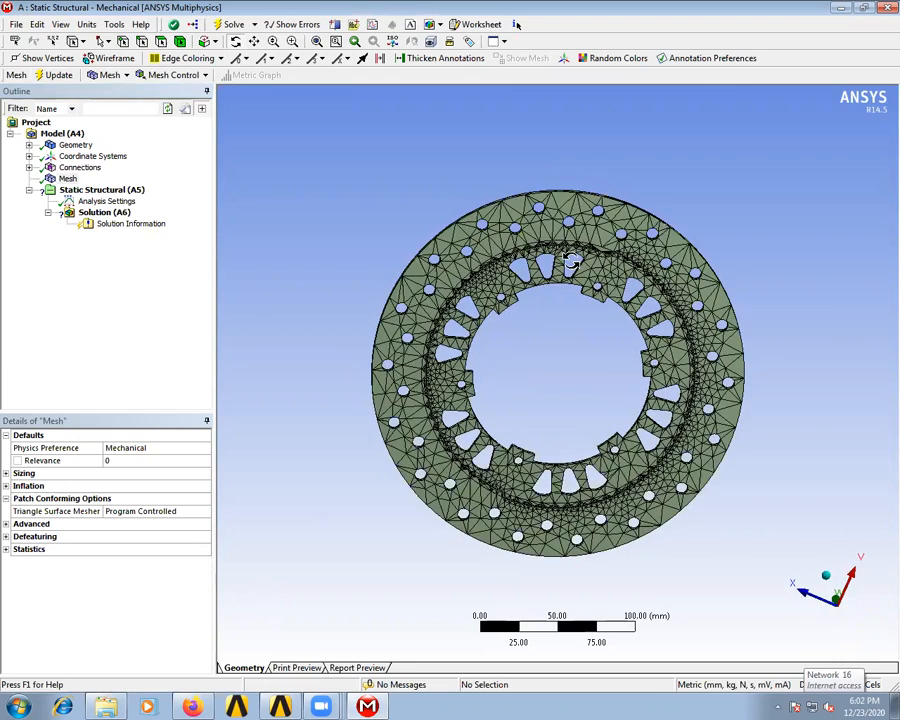
# Set the mesh's Relevance Center to Medium, run Solve and inspect the refined mesh on the disc.
pyautogui.click(6, 473)
pyautogui.click(130, 500)
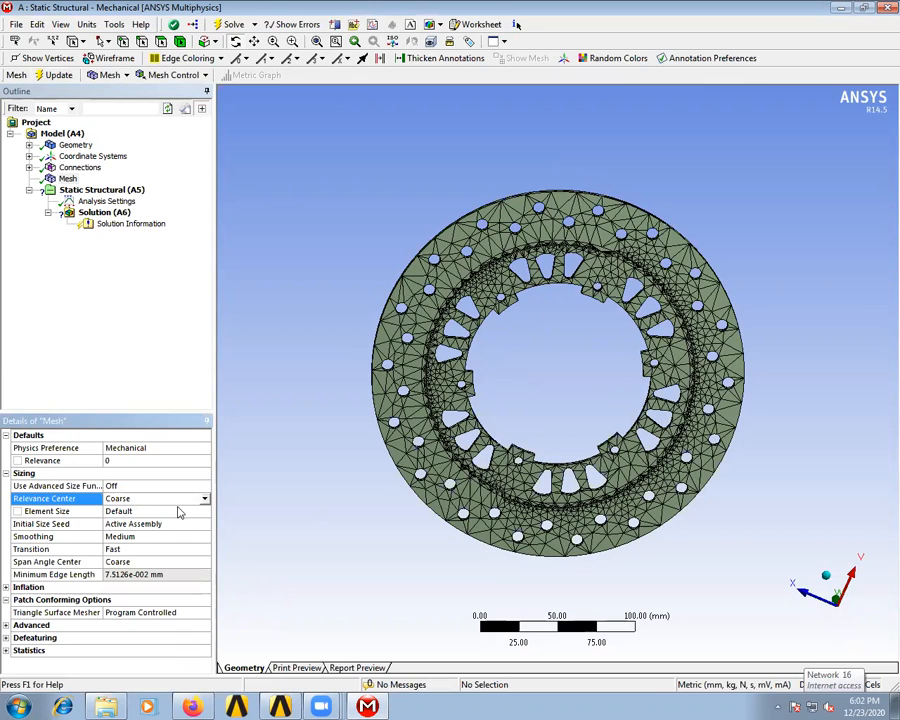
pyautogui.click(205, 501)
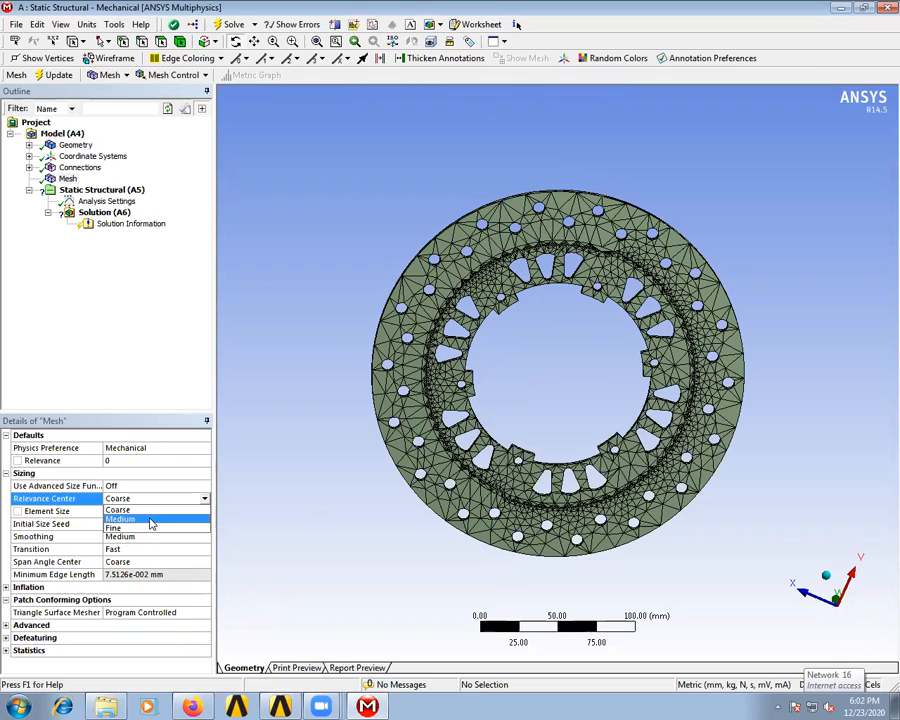
pyautogui.click(150, 522)
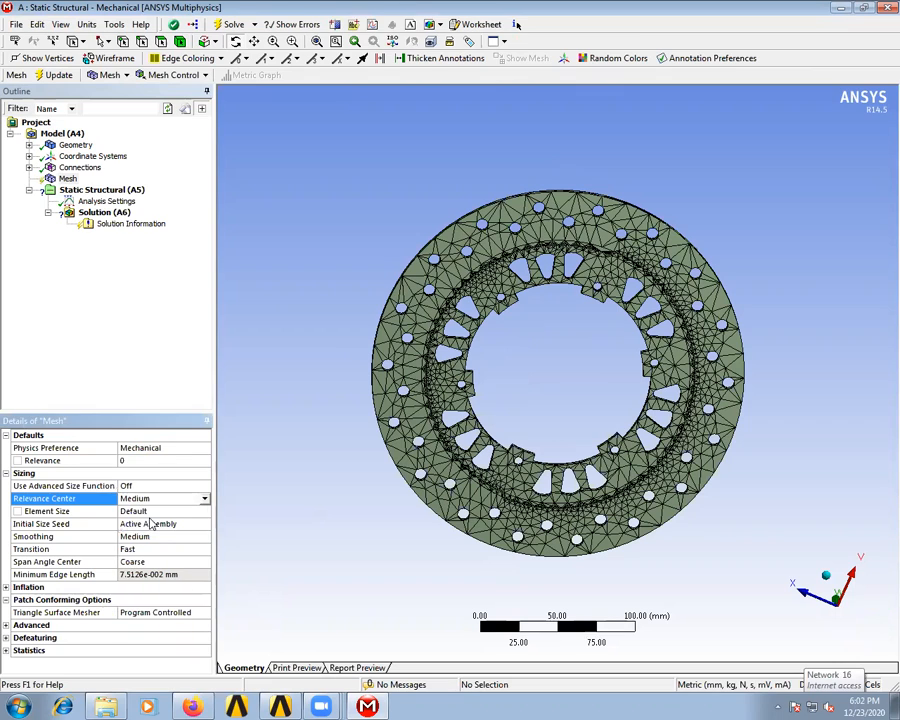
pyautogui.click(228, 25)
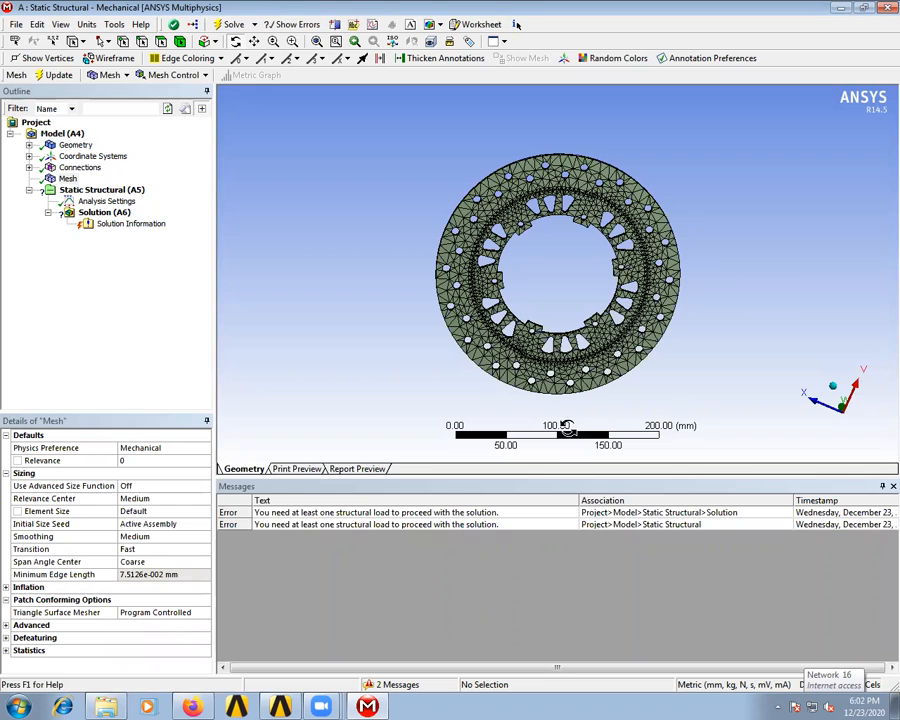
pyautogui.moveTo(526, 362); pyautogui.dragTo(454, 161)
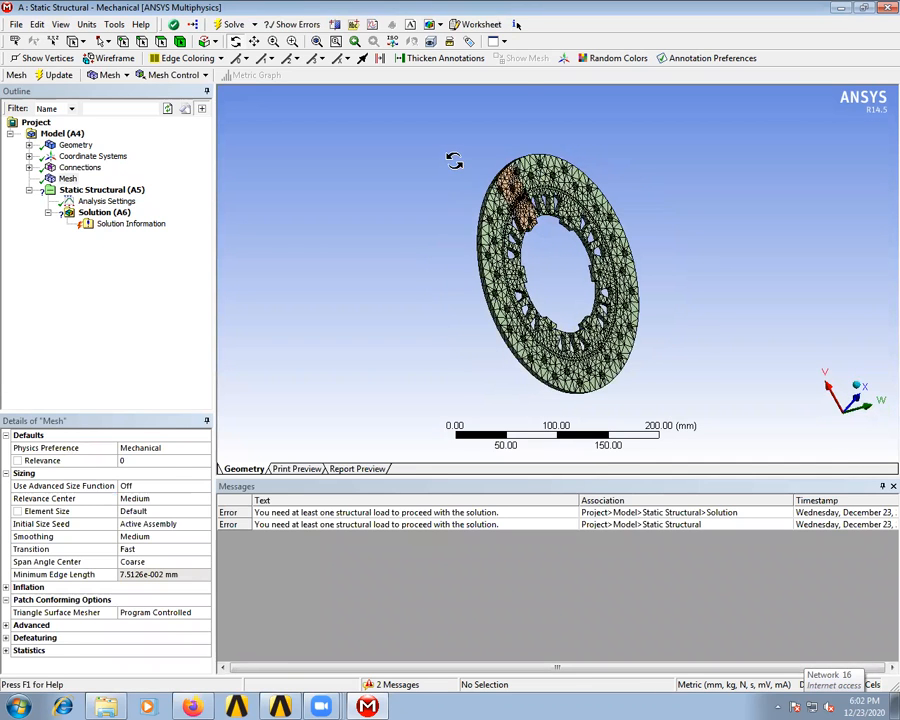
# Add a Force load and a Fixed Support to the Static Structural analysis.
pyautogui.click(92, 191)
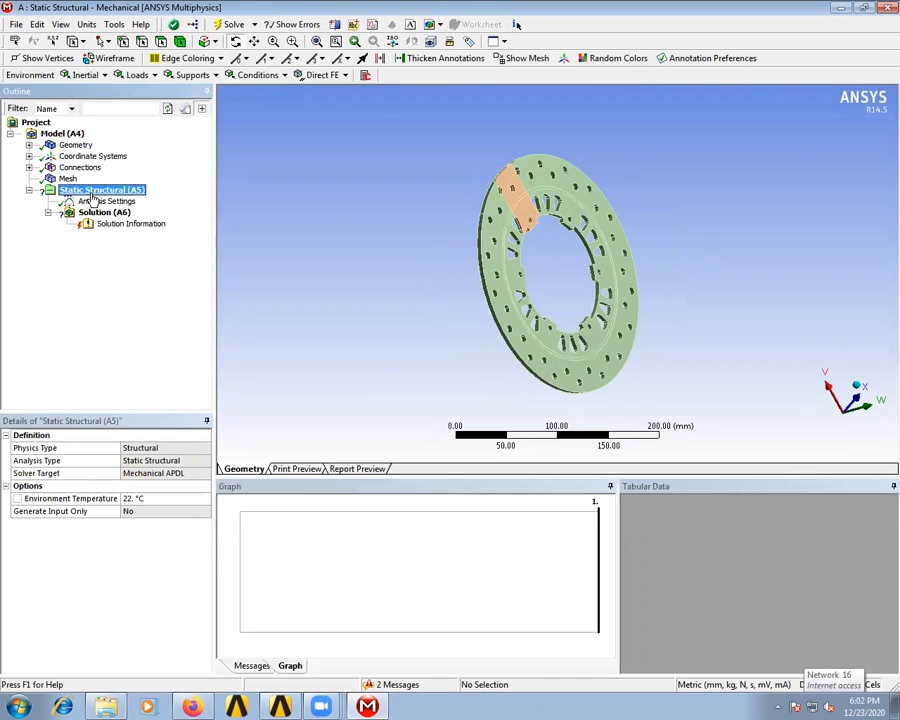
pyautogui.click(102, 76)
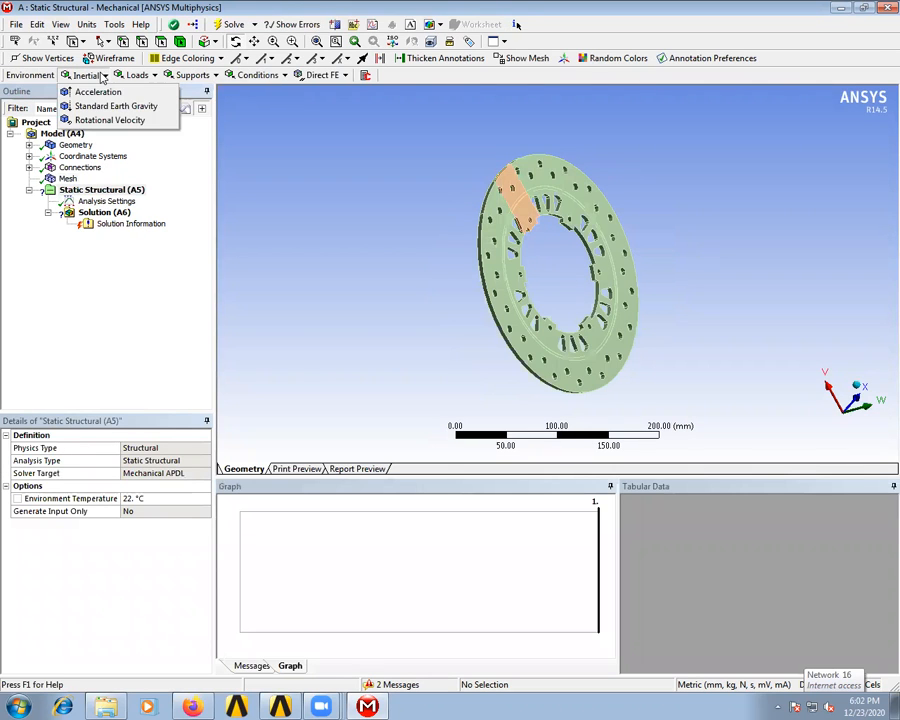
pyautogui.click(141, 75)
pyautogui.click(141, 75)
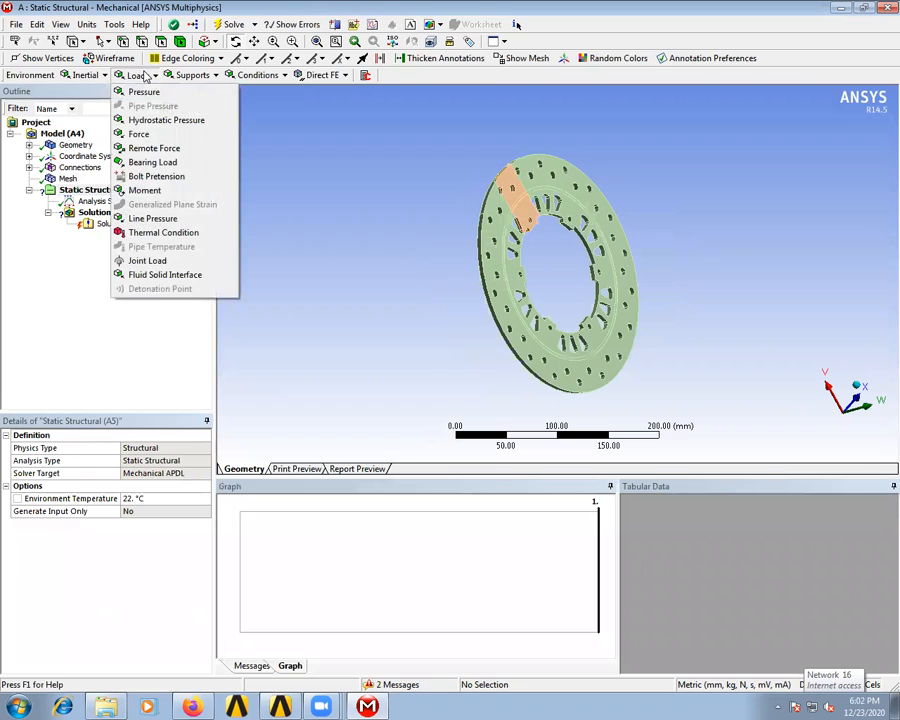
pyautogui.click(140, 133)
pyautogui.click(191, 75)
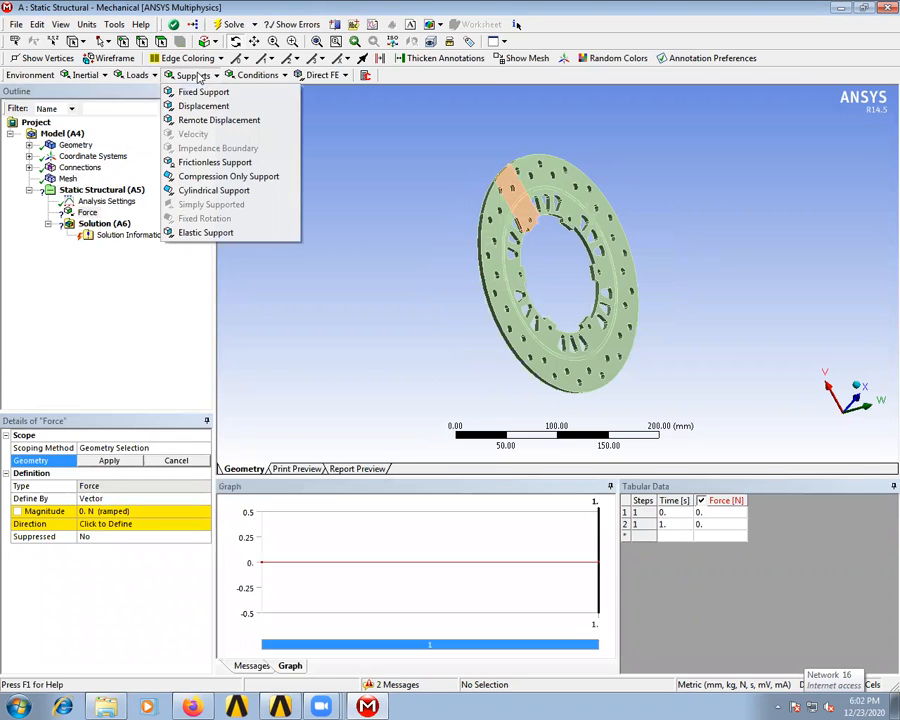
pyautogui.click(195, 93)
# Scope the Force load to the outer face of the disc's sliced segment.
pyautogui.click(88, 212)
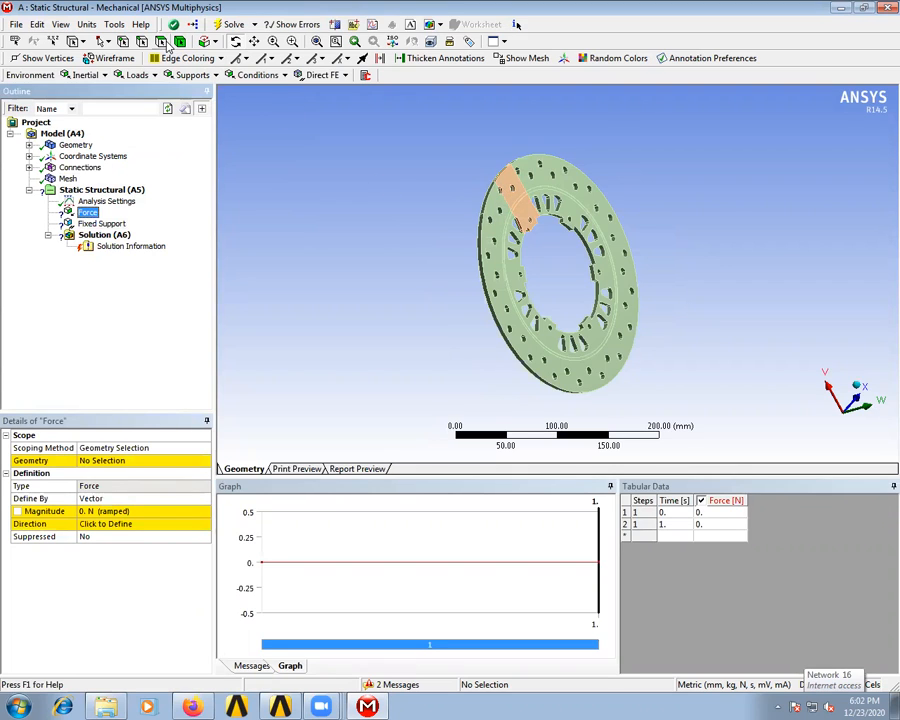
pyautogui.click(166, 43)
pyautogui.click(516, 192)
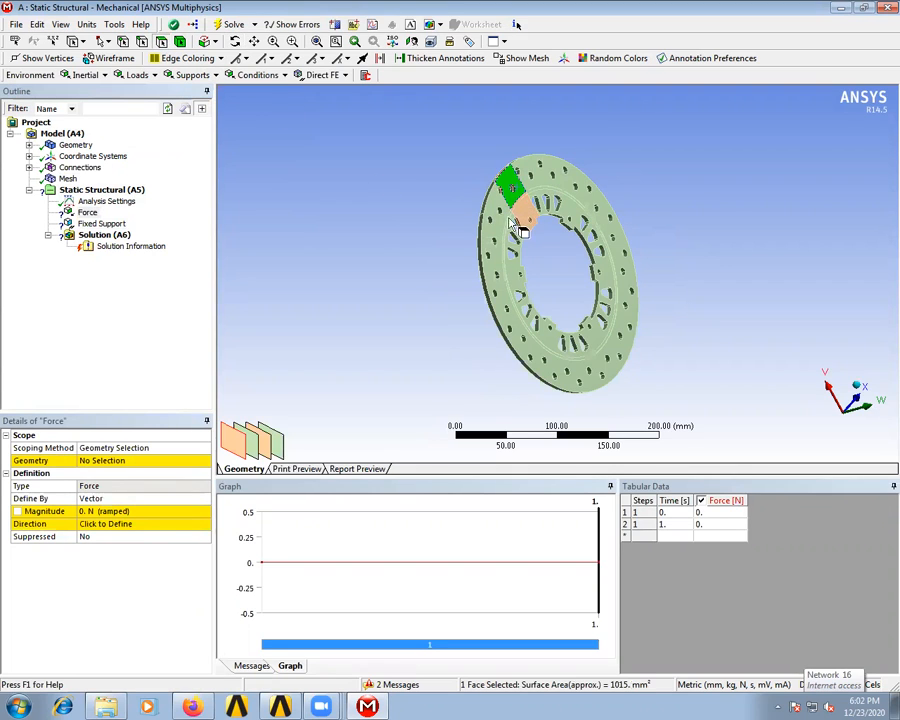
pyautogui.click(134, 461)
pyautogui.click(132, 461)
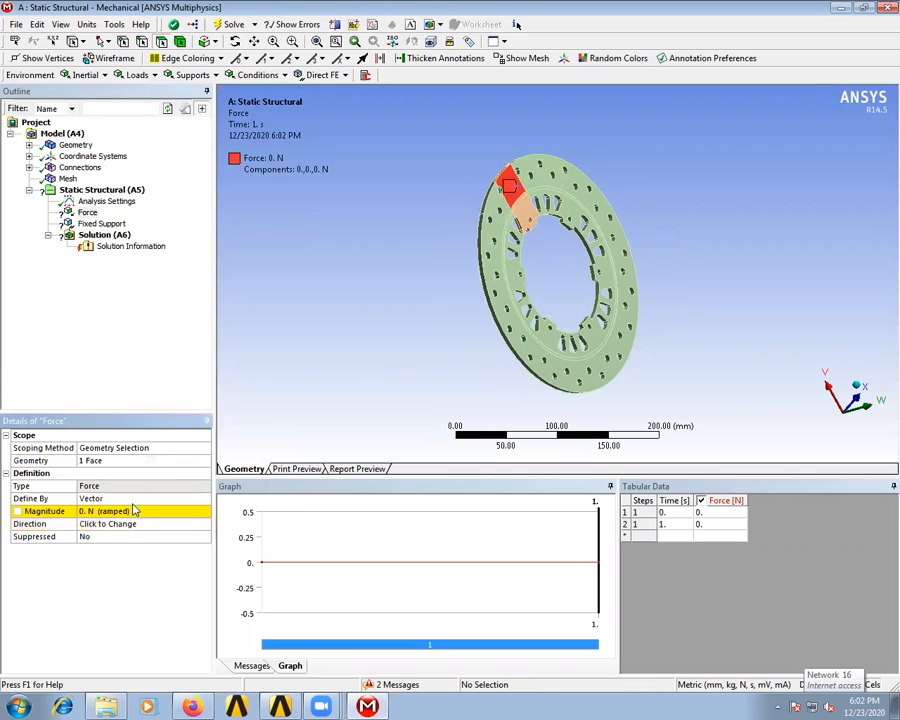
# Define the force by components with a Z component of 100 N and check its direction on the disc.
pyautogui.click(136, 511)
pyautogui.doubleClick(135, 500)
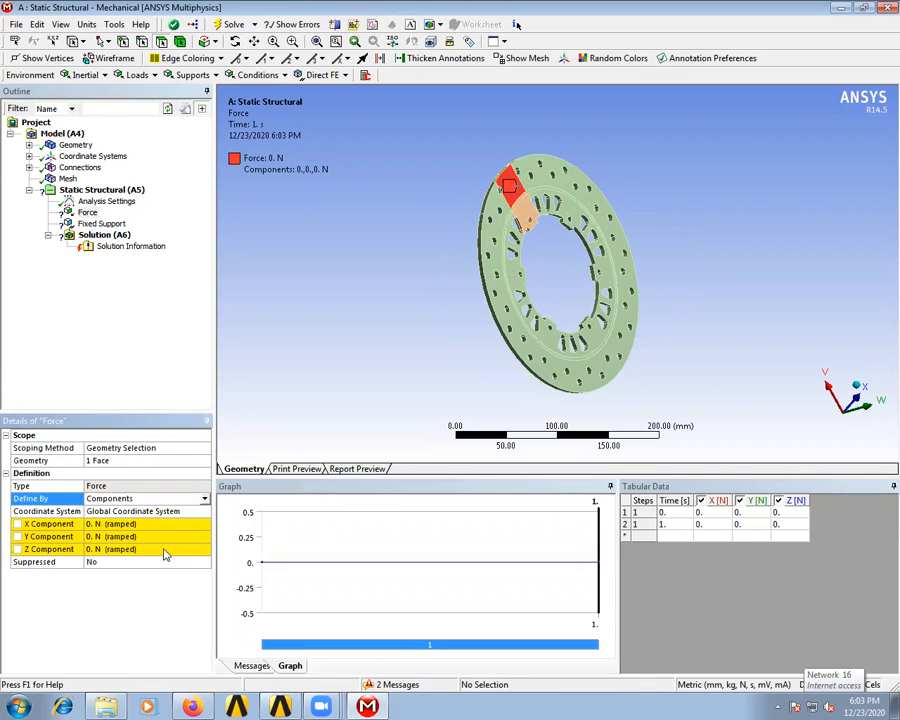
pyautogui.click(145, 548)
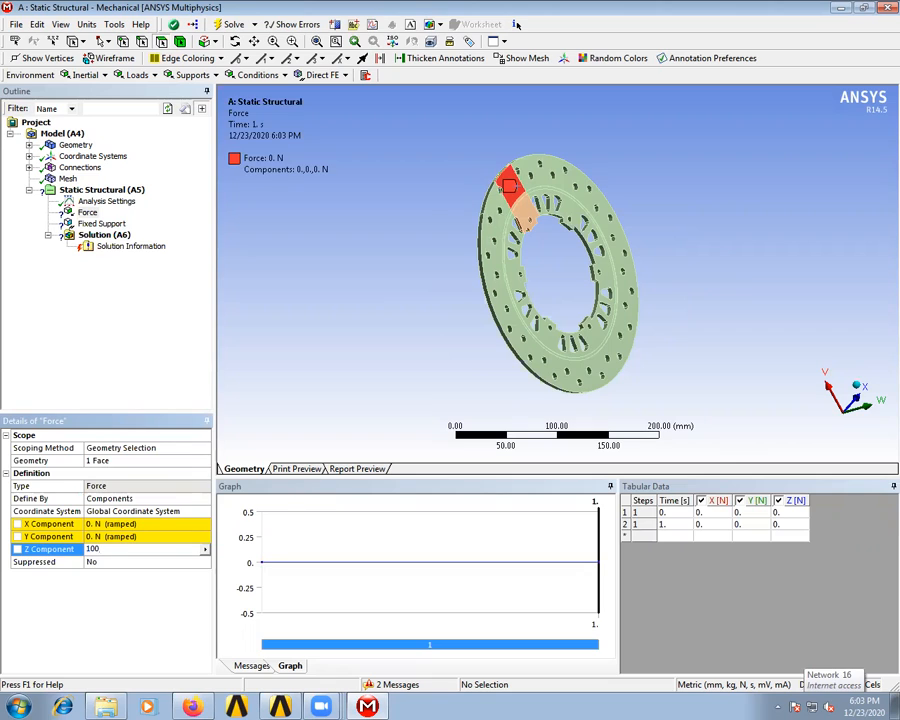
pyautogui.press('Return')
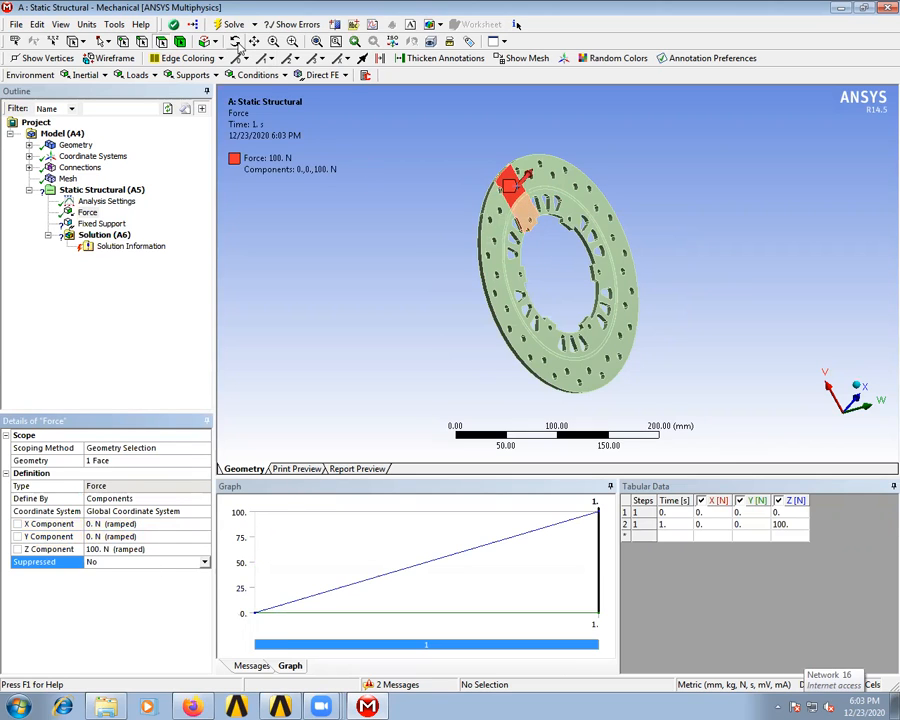
pyautogui.moveTo(520, 263); pyautogui.dragTo(496, 297, button='middle')
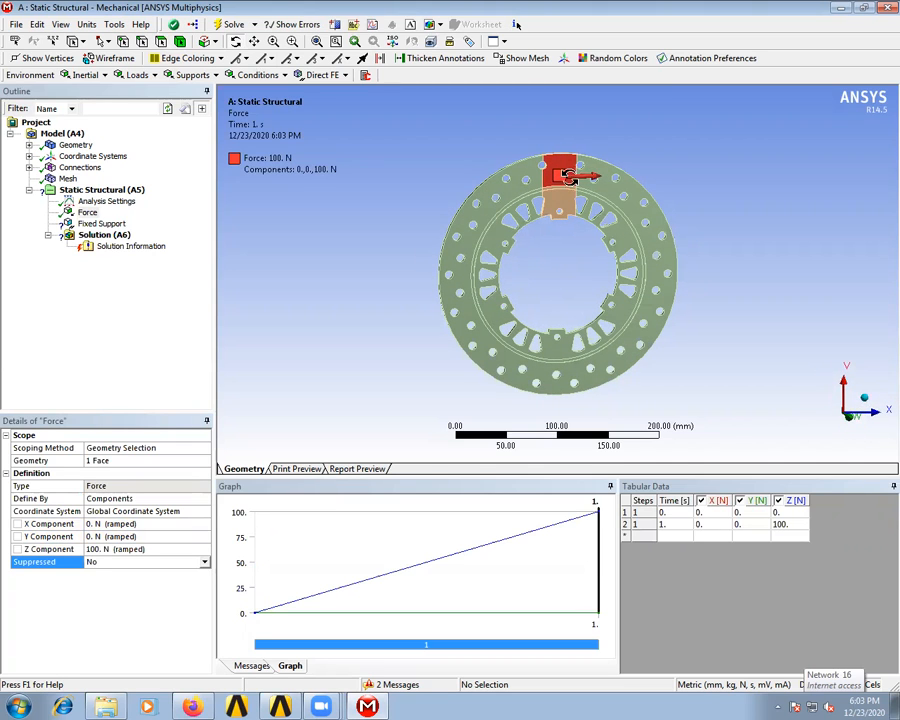
pyautogui.moveTo(574, 137); pyautogui.dragTo(524, 170, button='middle')
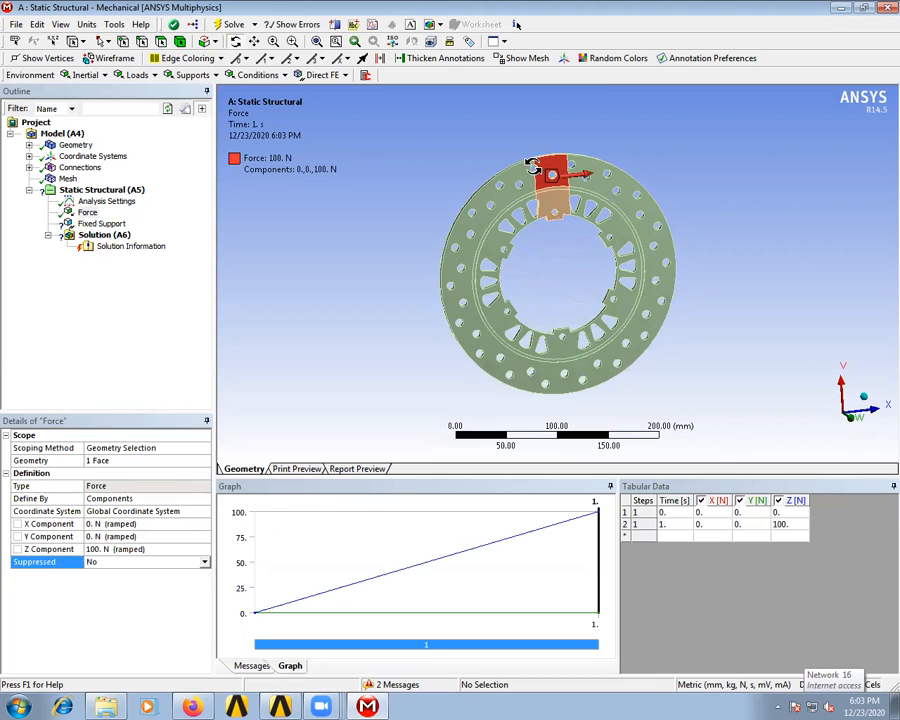
# Inspect the sliced segment from the disc's edge, close Mechanical and open the project's Geometry in DesignModeler.
pyautogui.click(96, 227)
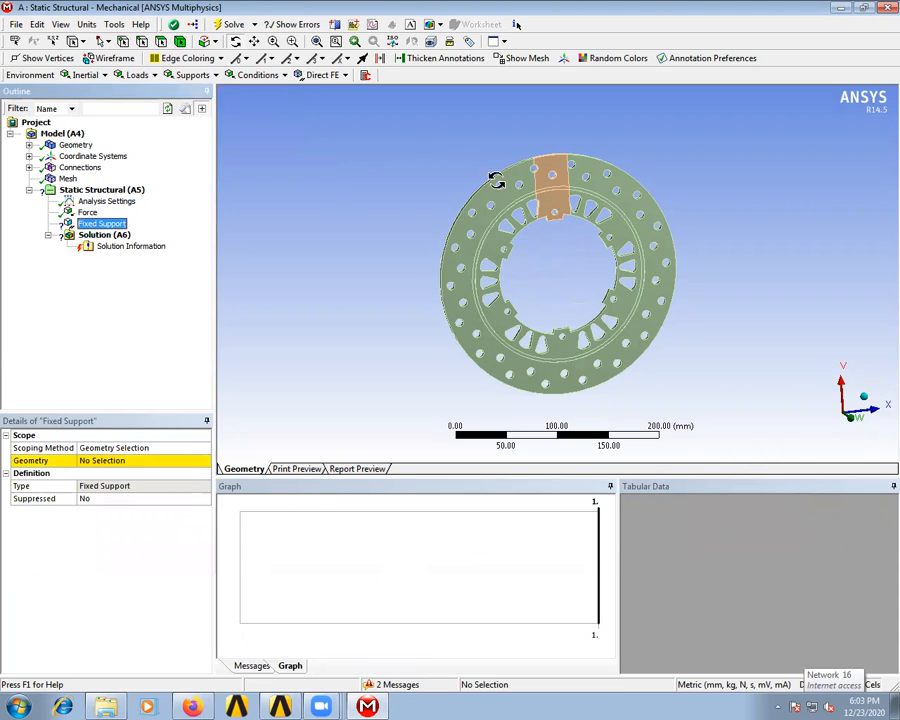
pyautogui.moveTo(530, 200); pyautogui.dragTo(569, 233, button='middle')
pyautogui.scroll(5, 569, 233)
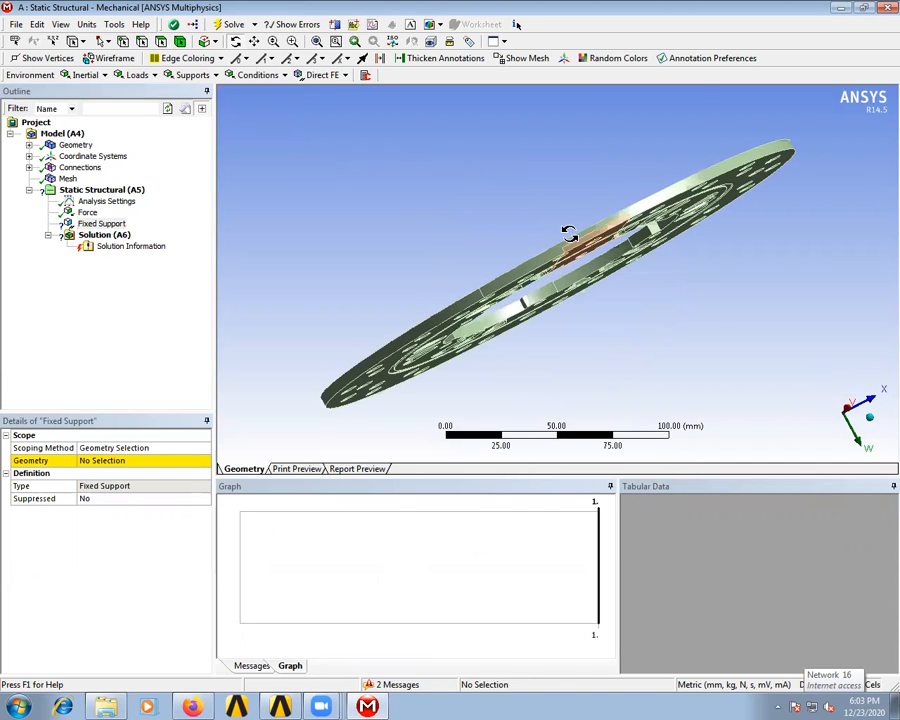
pyautogui.click(884, 9)
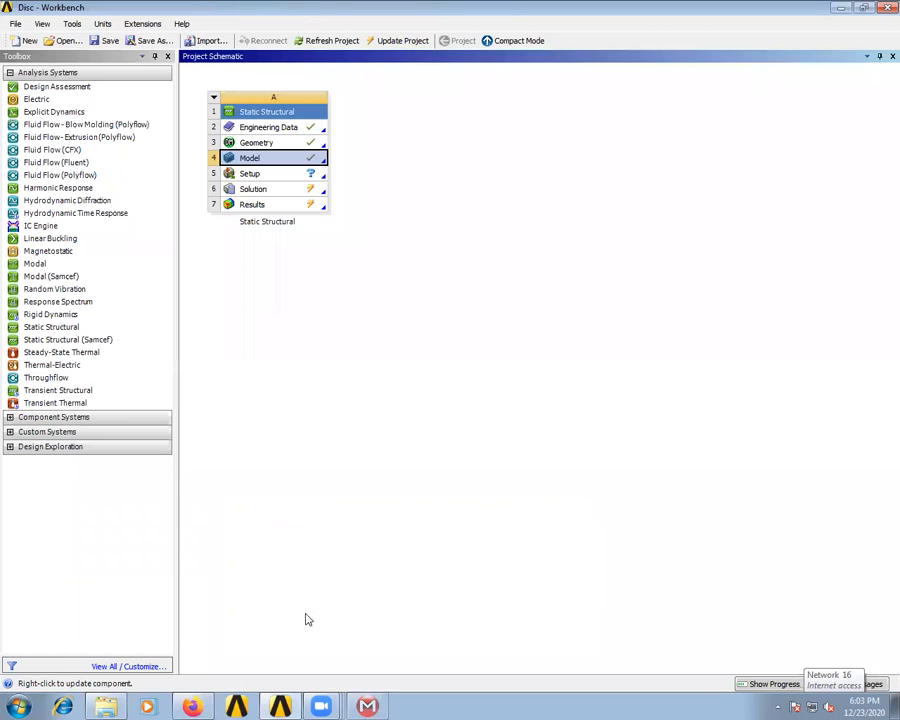
pyautogui.doubleClick(262, 143)
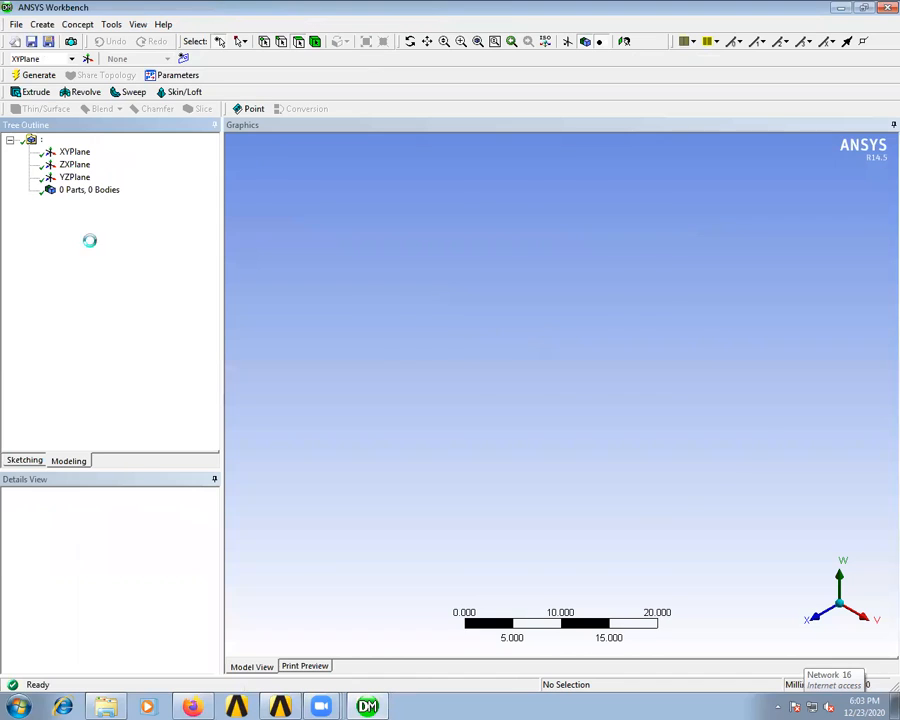
# Try a depth of 100 mm for the Extrude1 slice, regenerate the geometry and check the segment's thickness.
pyautogui.click(74, 202)
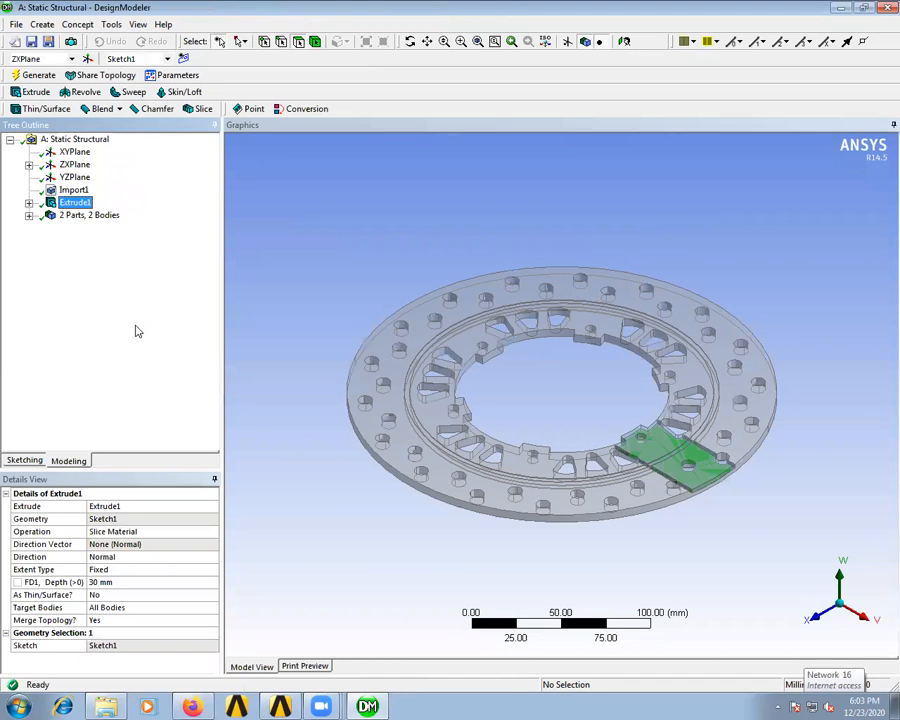
pyautogui.click(122, 582)
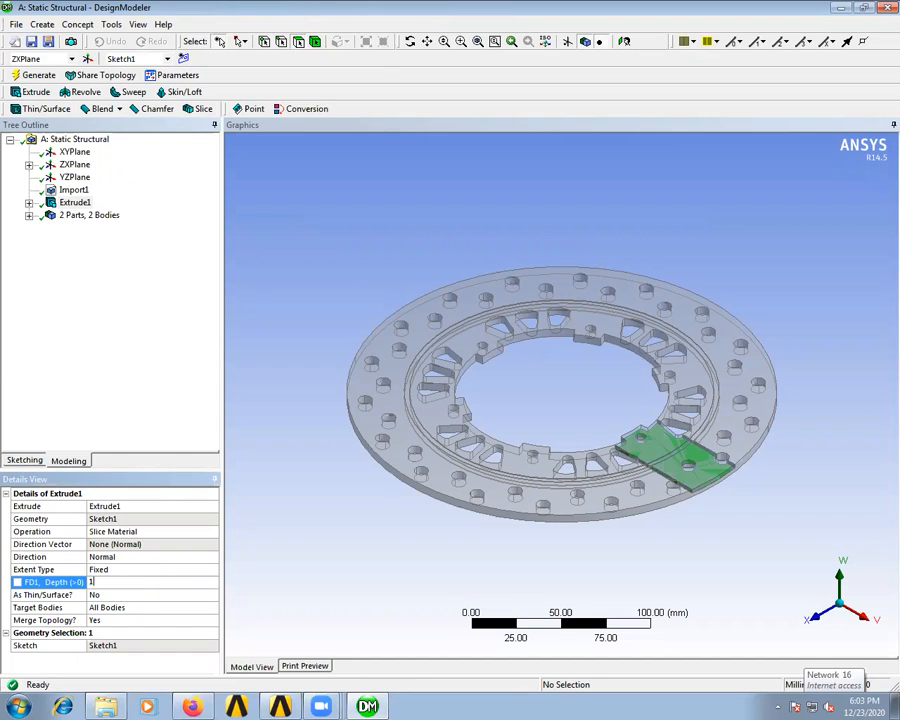
pyautogui.click(135, 608)
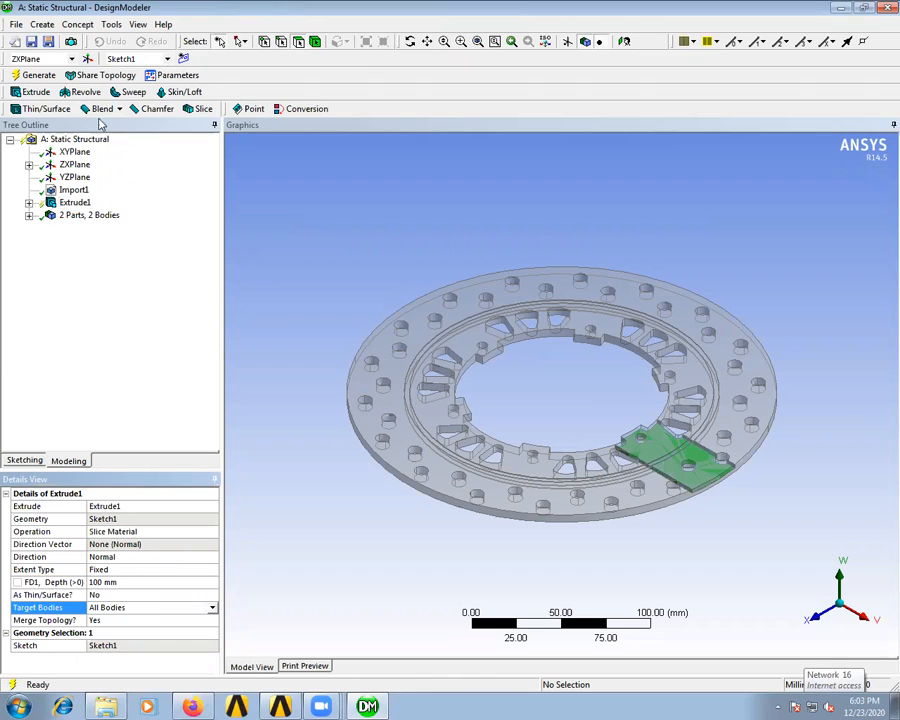
pyautogui.click(40, 75)
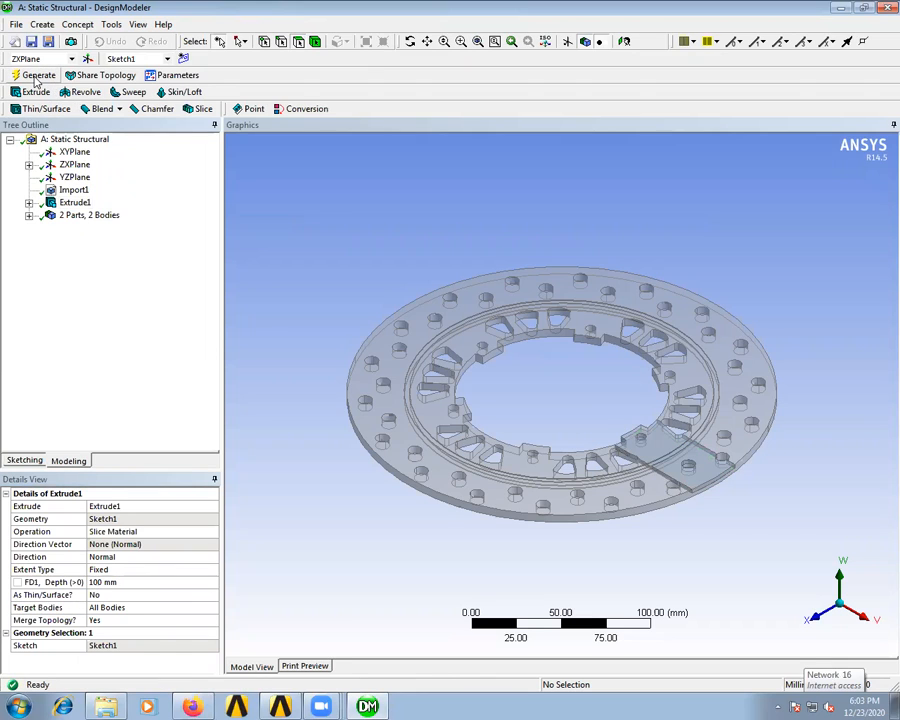
pyautogui.moveTo(607, 440); pyautogui.dragTo(561, 393, button='middle')
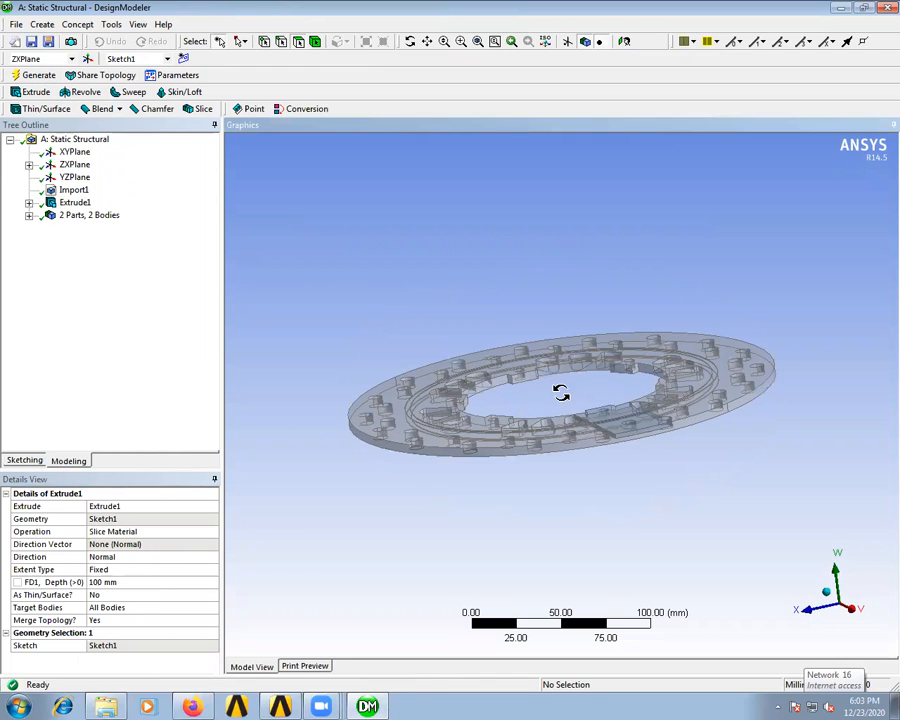
# Set the Extrude1 slice's direction to Both - Symmetric with a depth of 30 mm and regenerate the geometry.
pyautogui.click(118, 583)
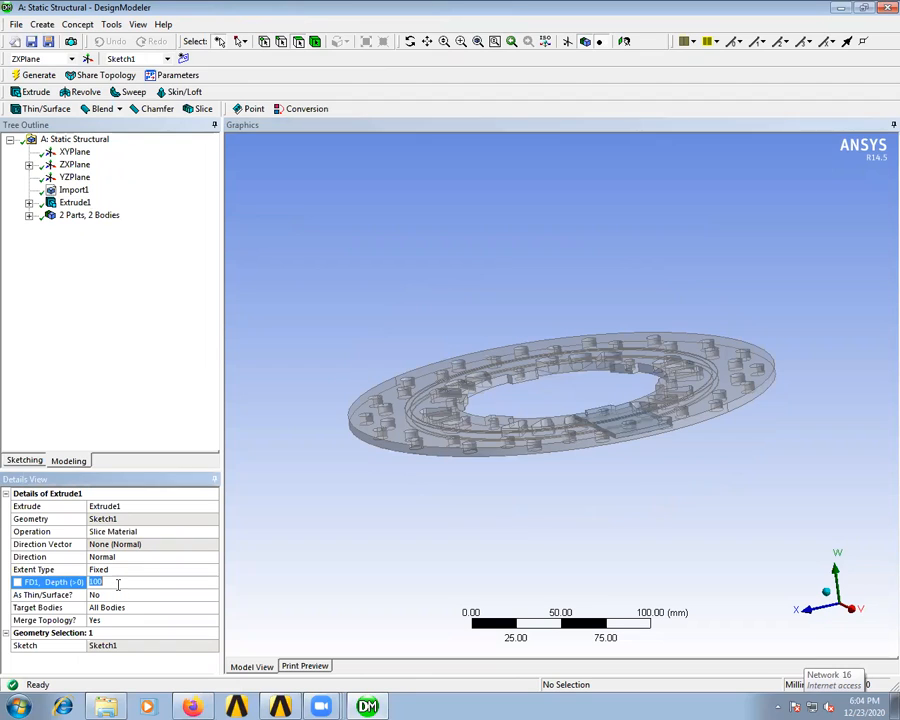
pyautogui.click(176, 569)
pyautogui.click(212, 572)
pyautogui.click(211, 569)
pyautogui.click(209, 567)
pyautogui.click(203, 560)
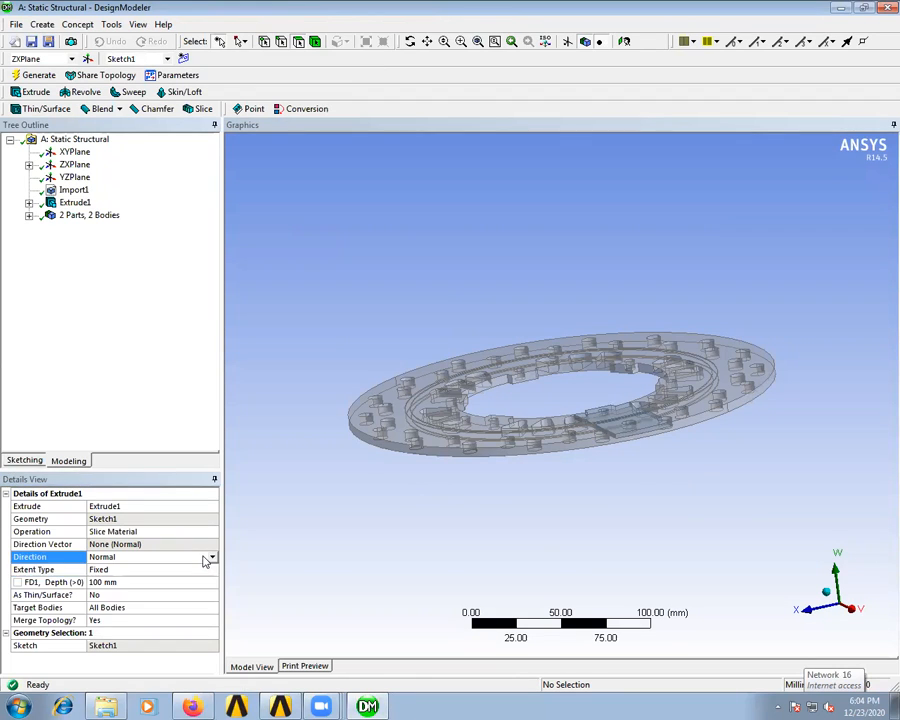
pyautogui.doubleClick(203, 561)
pyautogui.click(212, 562)
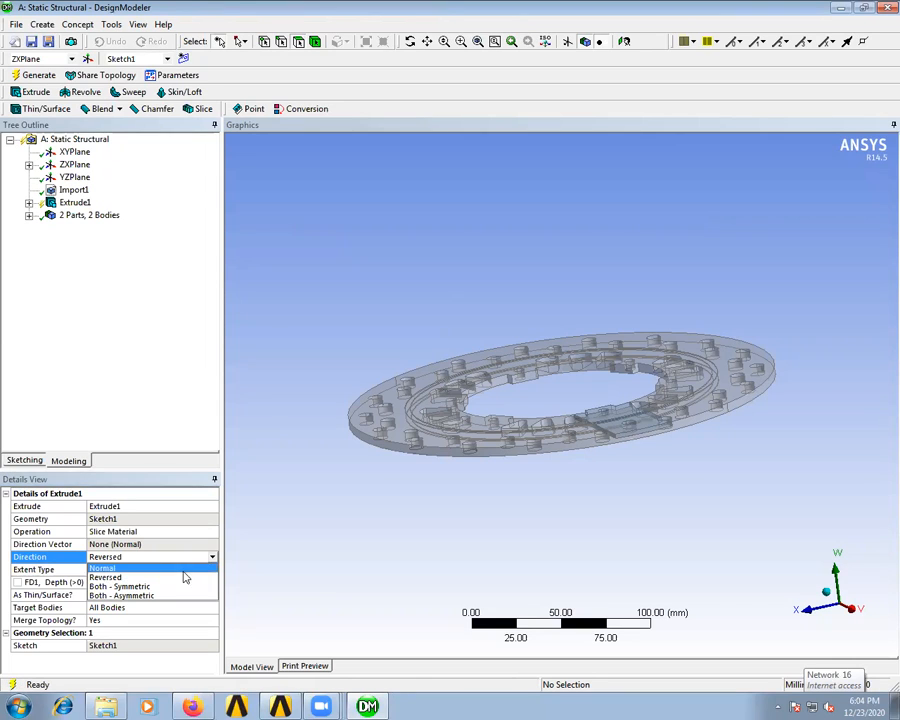
pyautogui.click(168, 588)
pyautogui.click(121, 583)
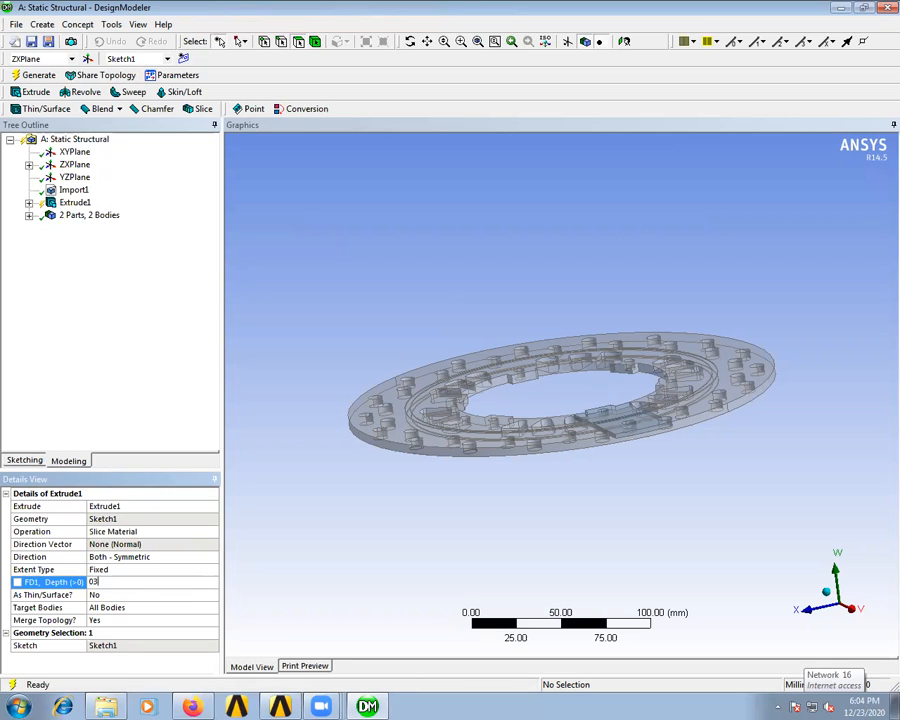
pyautogui.click(133, 607)
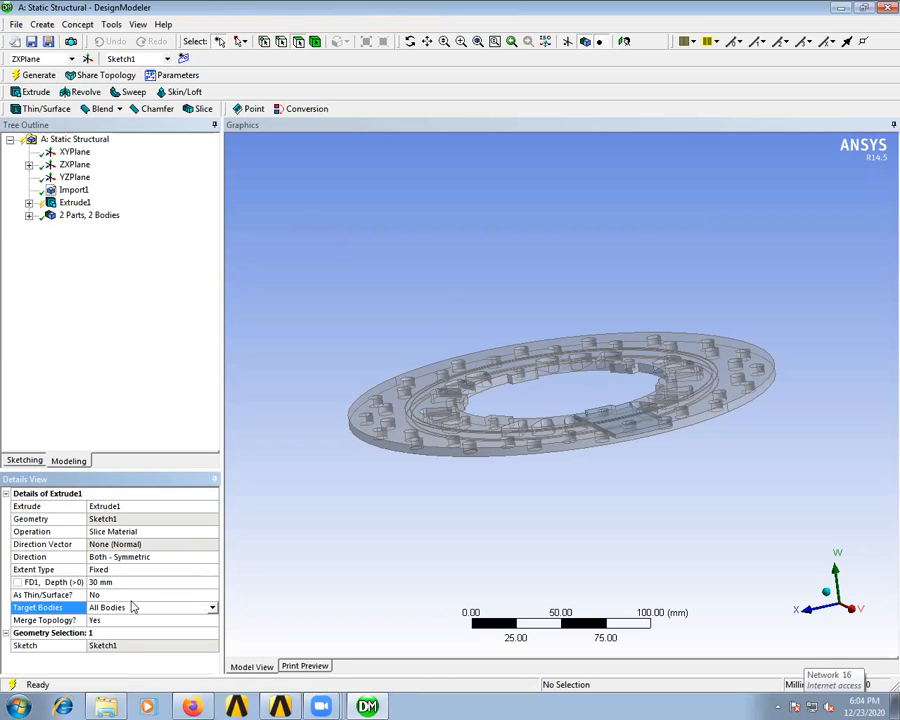
pyautogui.click(37, 77)
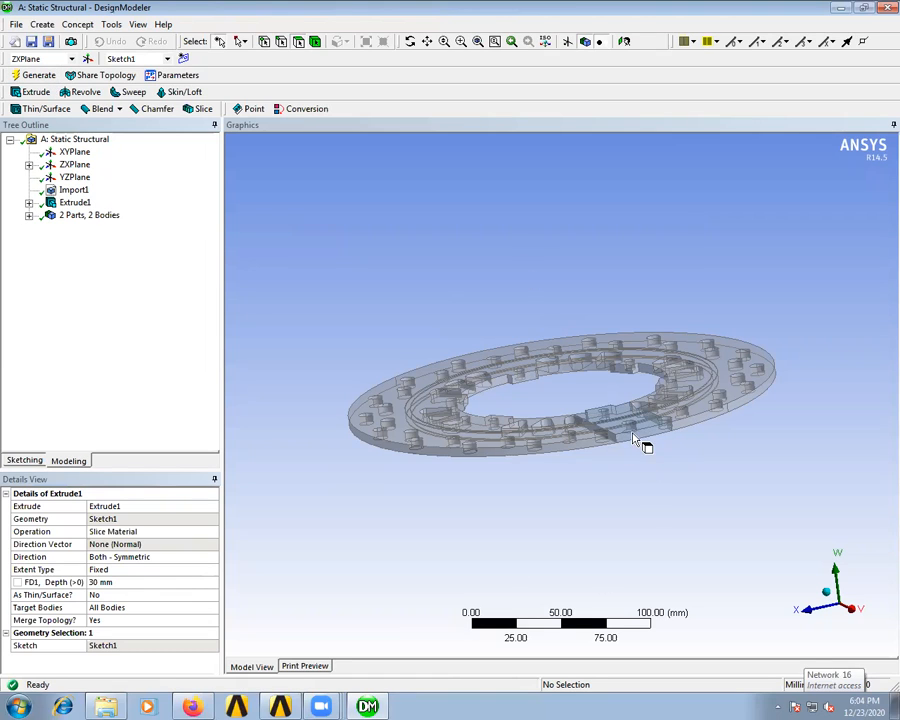
# Close DesignModeler and reopen the static structural system's Model in Mechanical, reading the modified upstream data.
pyautogui.click(880, 12)
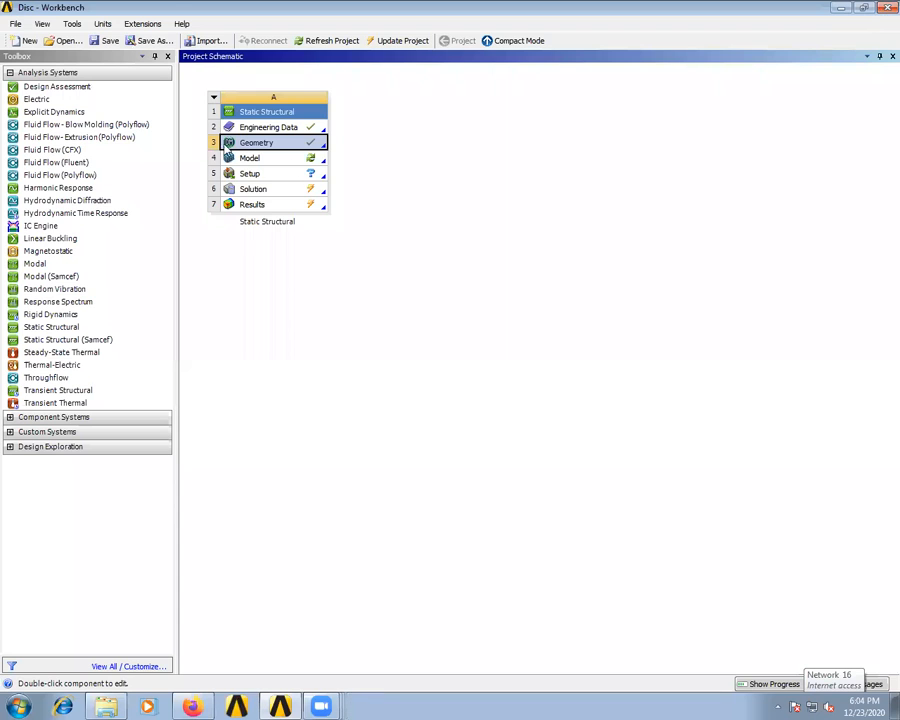
pyautogui.doubleClick(257, 161)
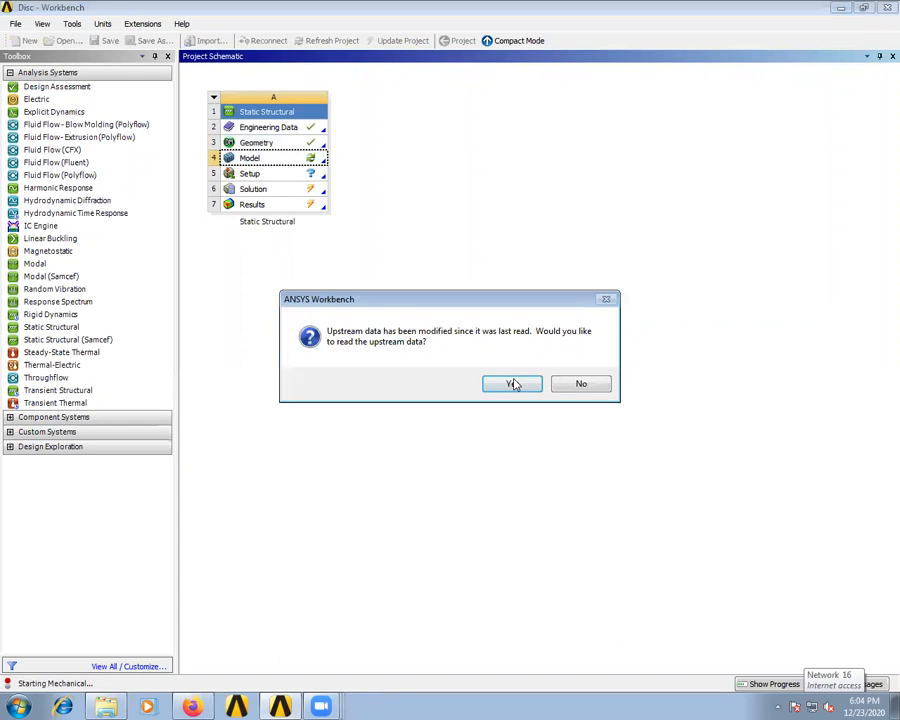
pyautogui.click(513, 385)
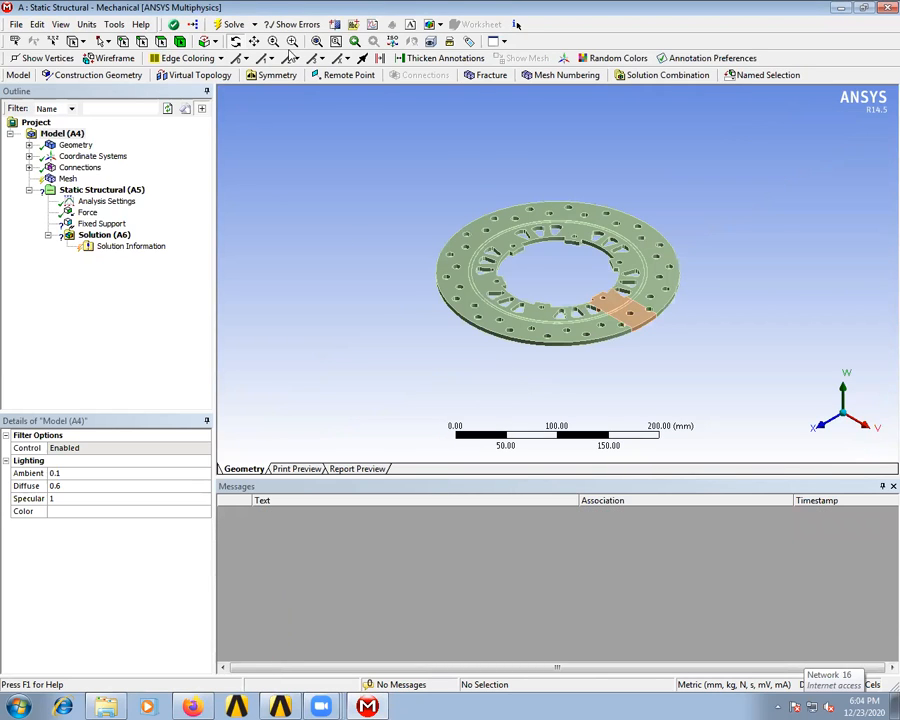
# Rescope the Force to two faces, the sliced segment's outer friction faces on both sides of the disc.
pyautogui.moveTo(581, 284); pyautogui.dragTo(611, 218)
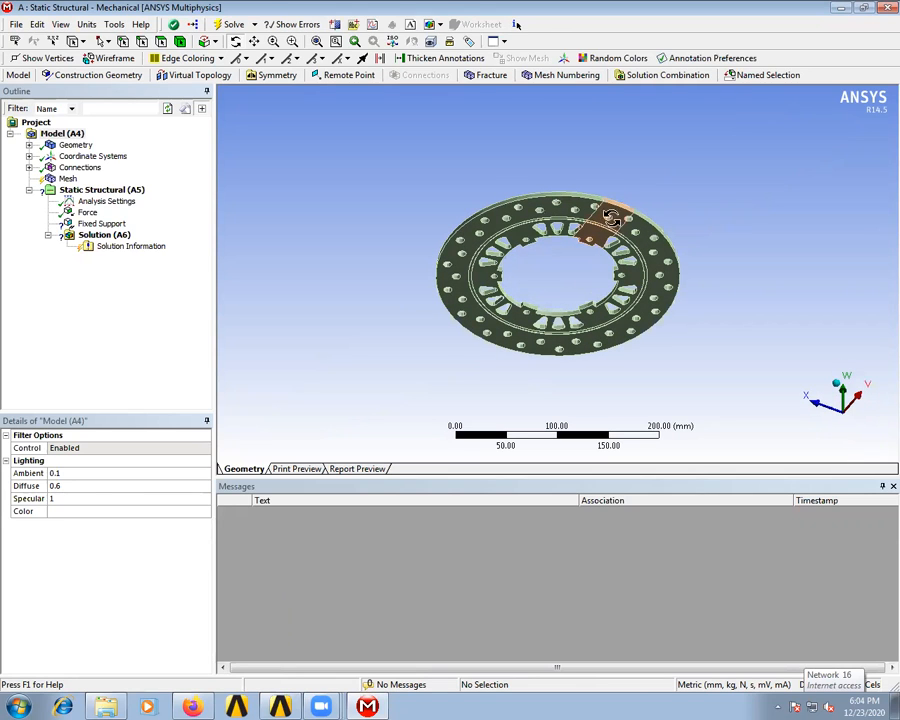
pyautogui.click(88, 212)
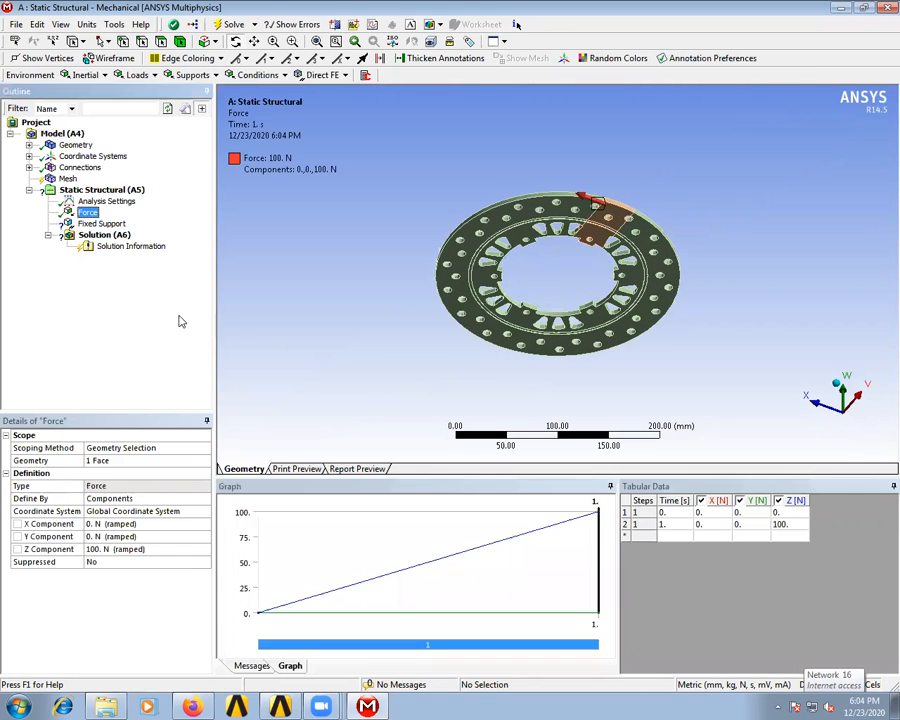
pyautogui.click(158, 46)
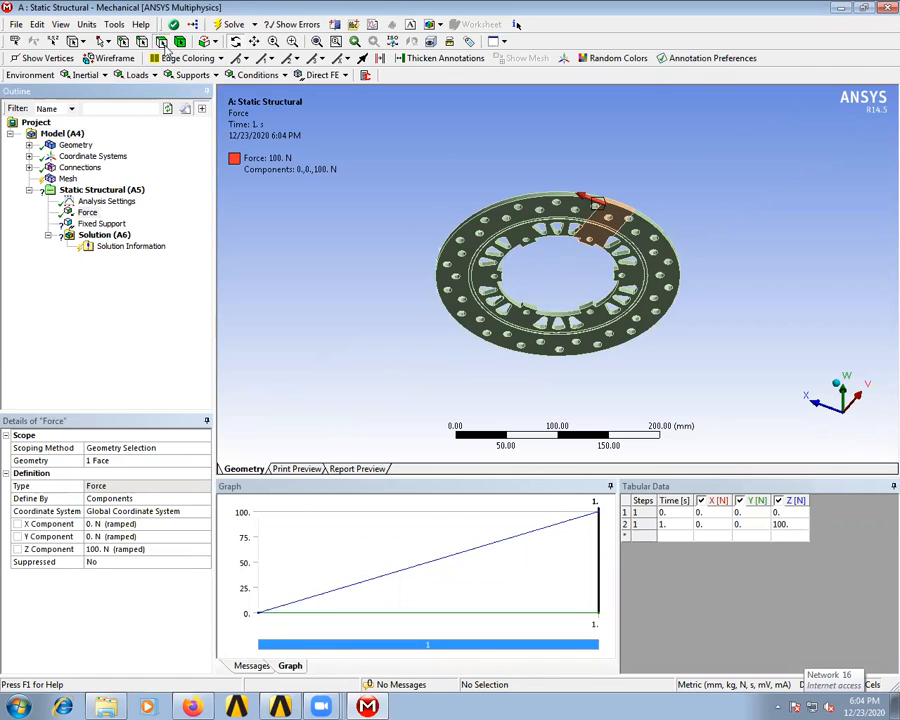
pyautogui.click(605, 213)
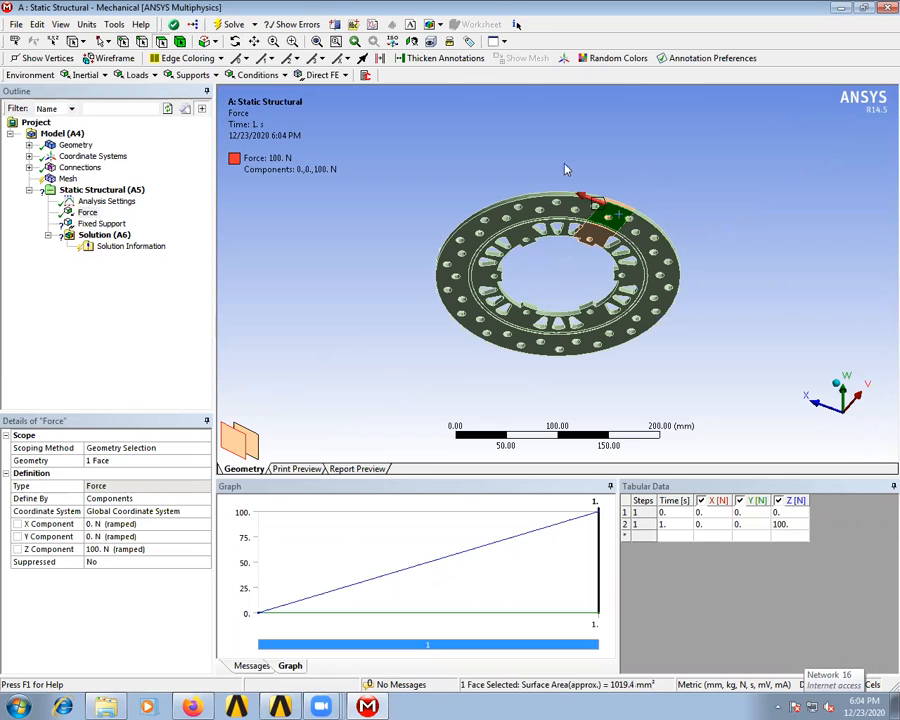
pyautogui.click(235, 42)
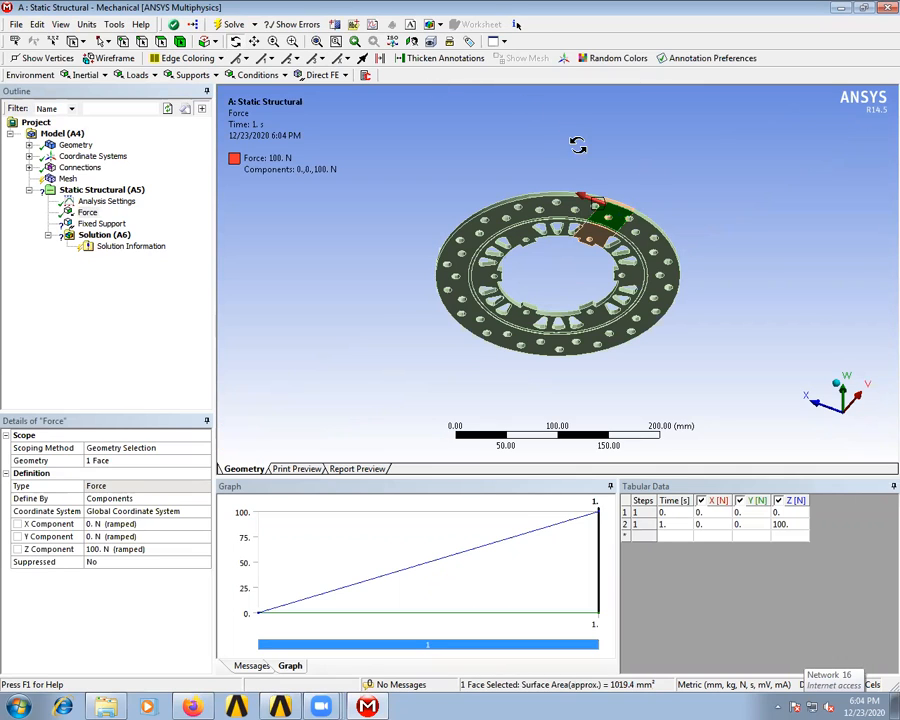
pyautogui.moveTo(558, 320)
pyautogui.mouseDown()
pyautogui.moveTo(578, 364)
pyautogui.moveTo(566, 313)
pyautogui.mouseUp()
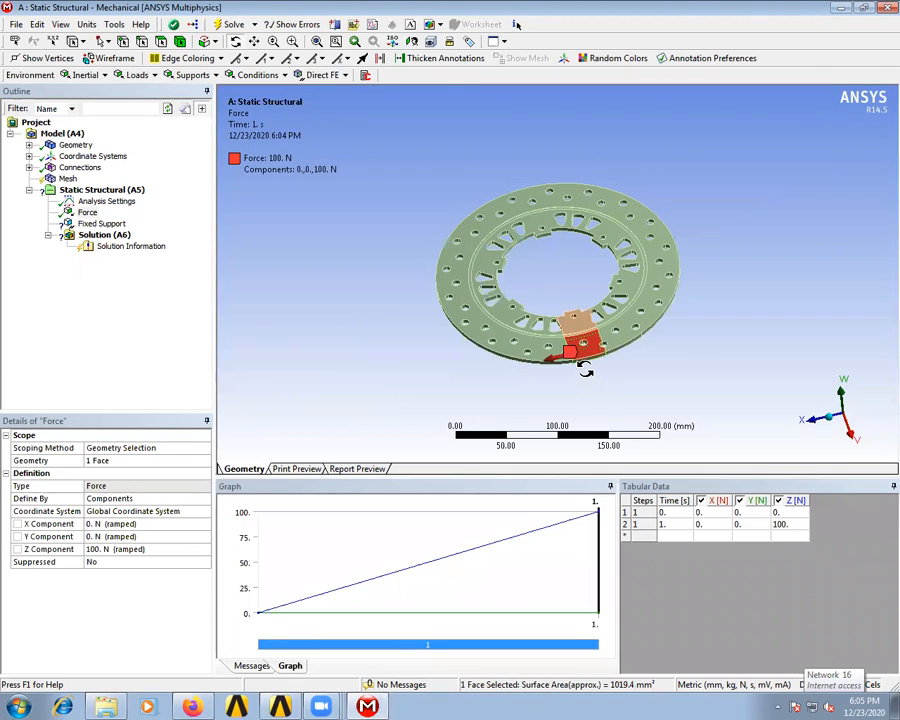
pyautogui.click(160, 44)
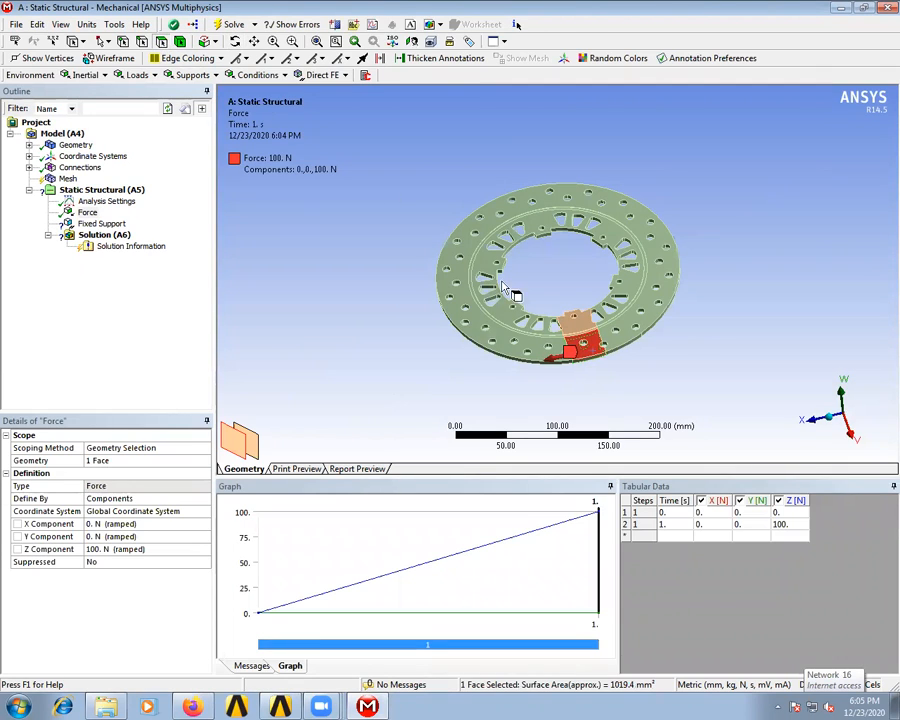
pyautogui.keyDown('ctrl'); pyautogui.click(596, 343); pyautogui.keyUp('ctrl')
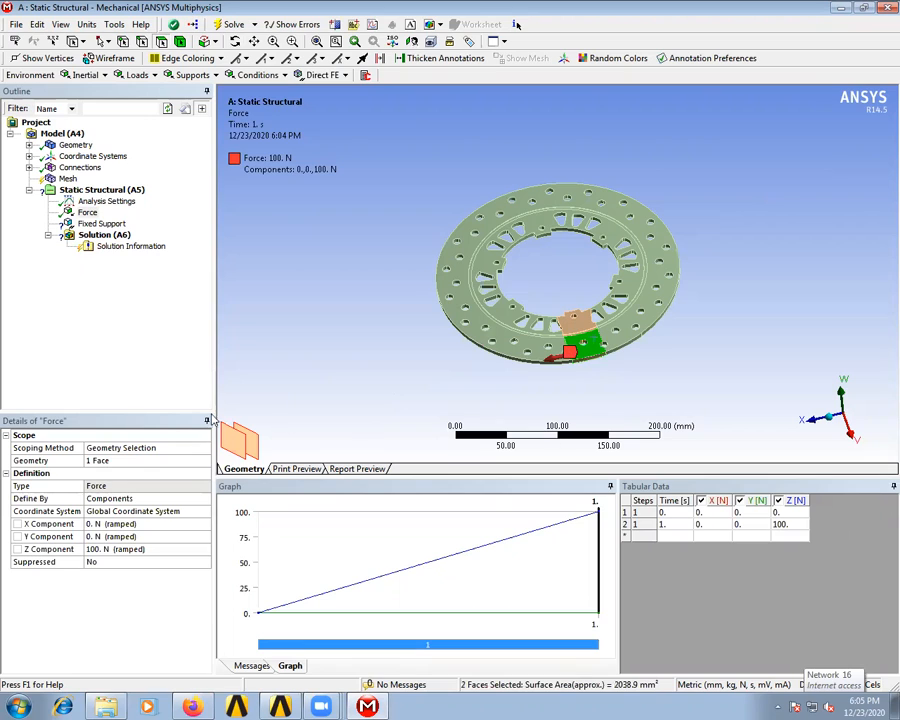
pyautogui.click(122, 461)
pyautogui.click(117, 459)
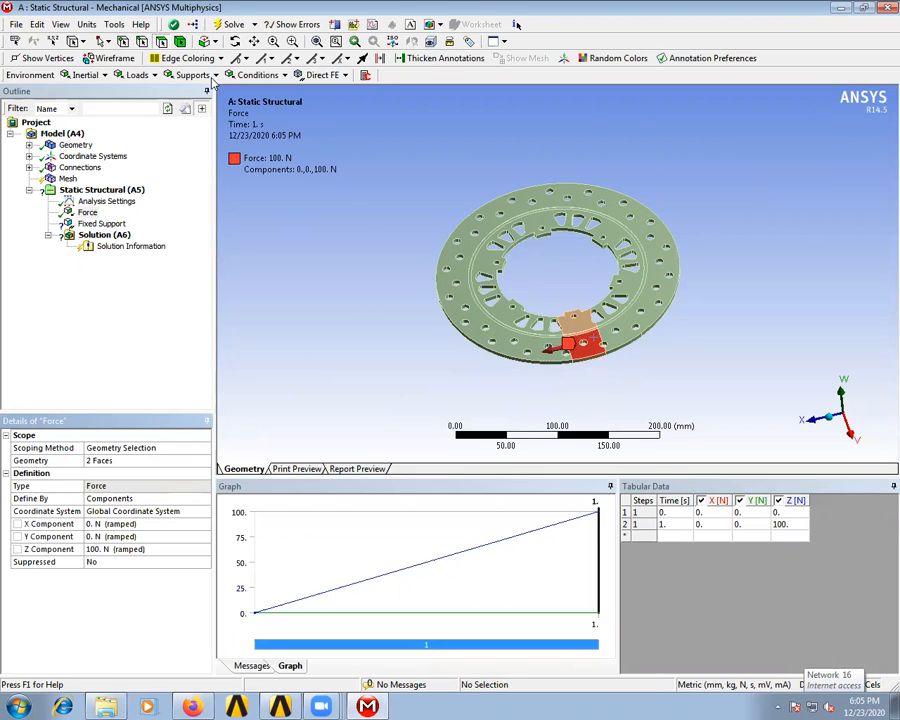
# For the Fixed Support, select one cylindrical face in each of the six mounting holes around the disc's inner ring.
pyautogui.moveTo(613, 377); pyautogui.dragTo(267, 290)
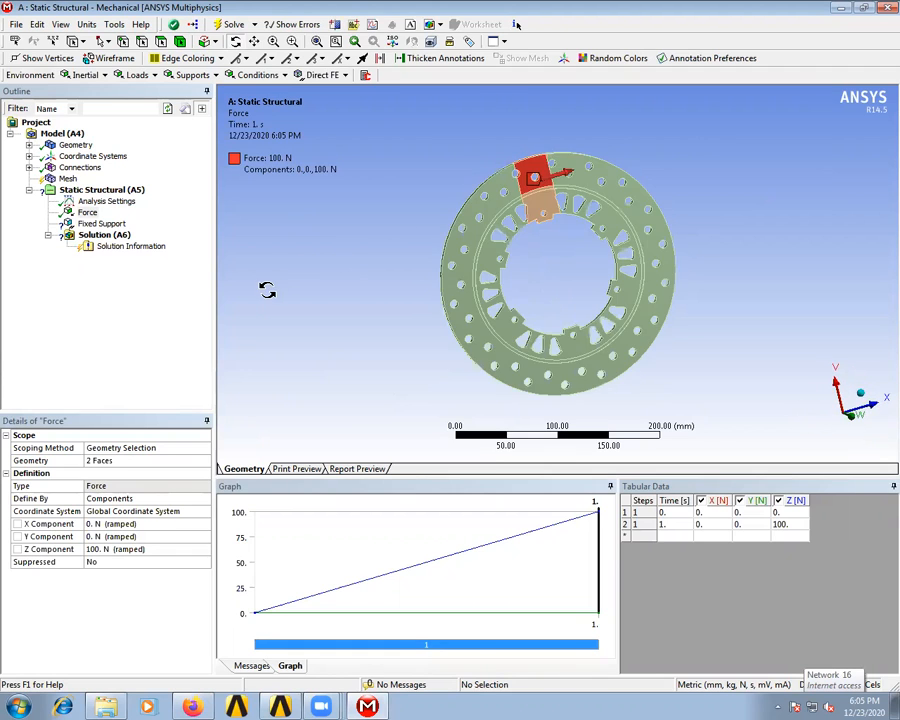
pyautogui.click(92, 224)
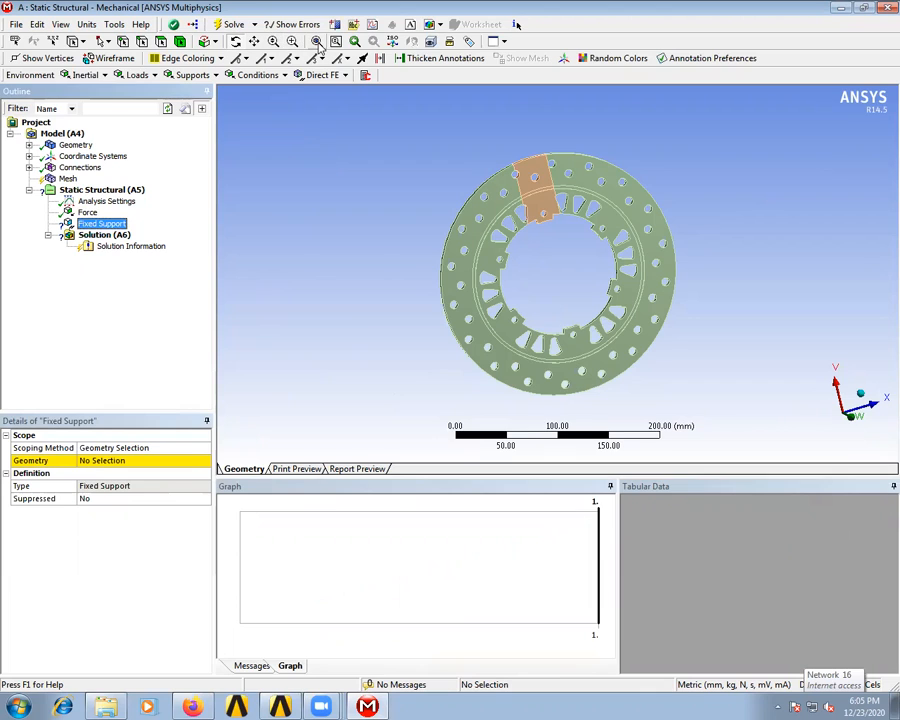
pyautogui.scroll(1, 558, 318)
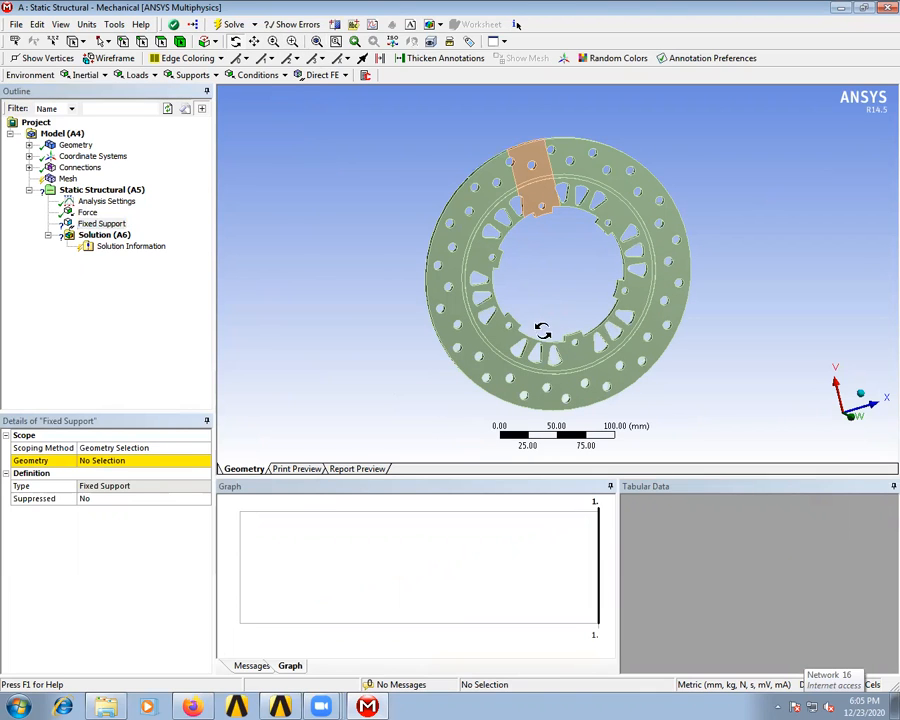
pyautogui.click(273, 41)
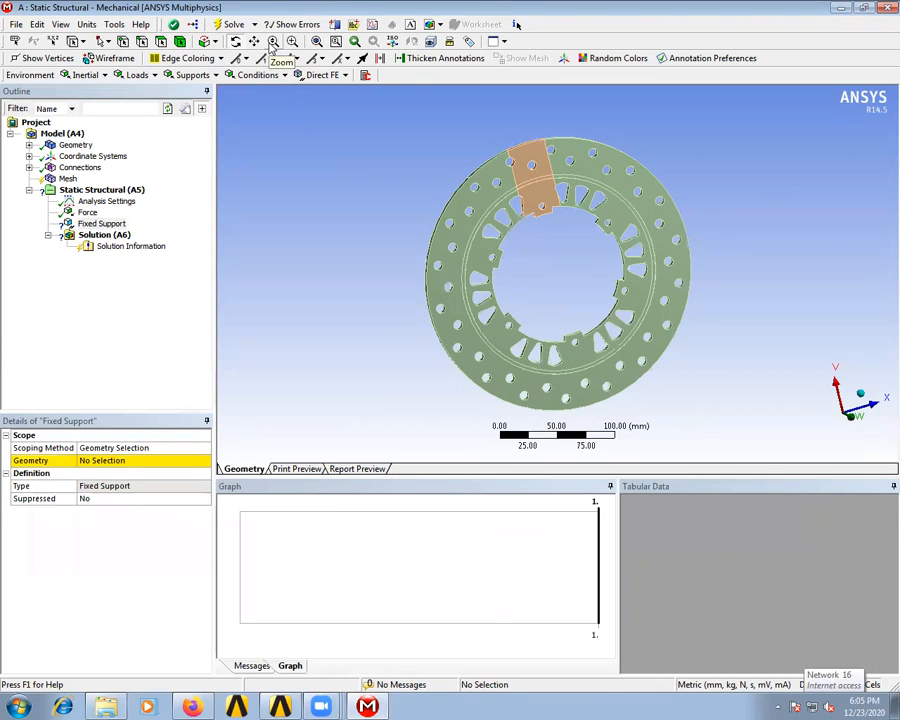
pyautogui.moveTo(522, 311); pyautogui.dragTo(490, 94)
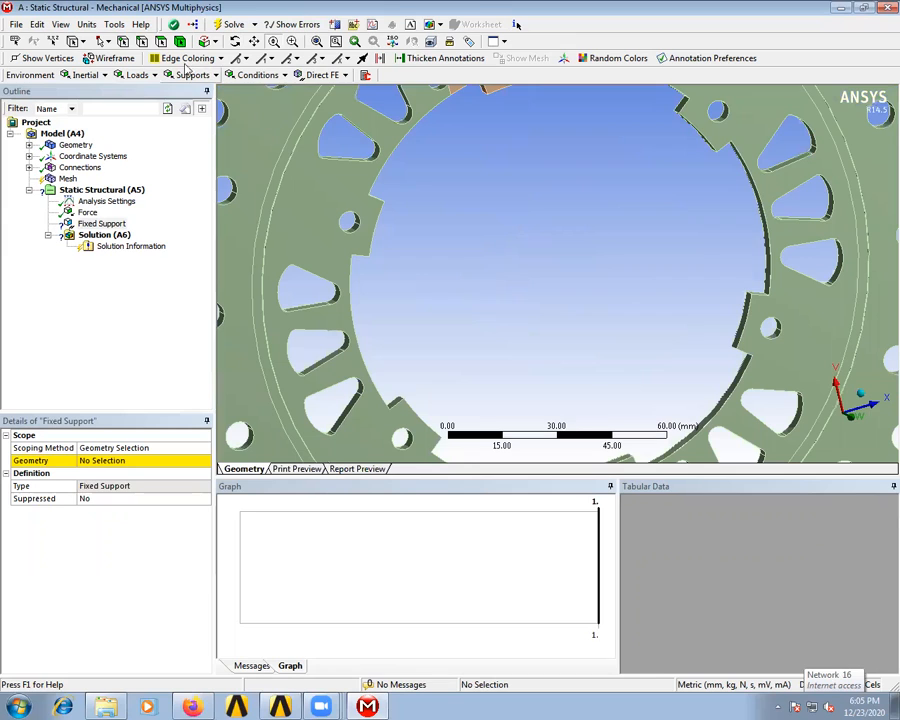
pyautogui.click(161, 41)
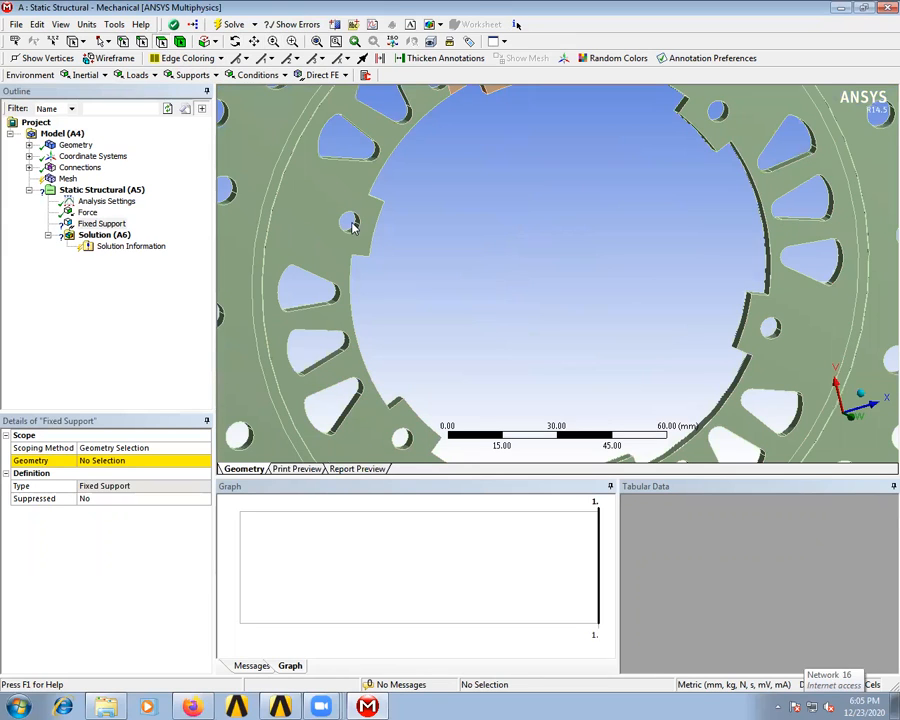
pyautogui.click(350, 224)
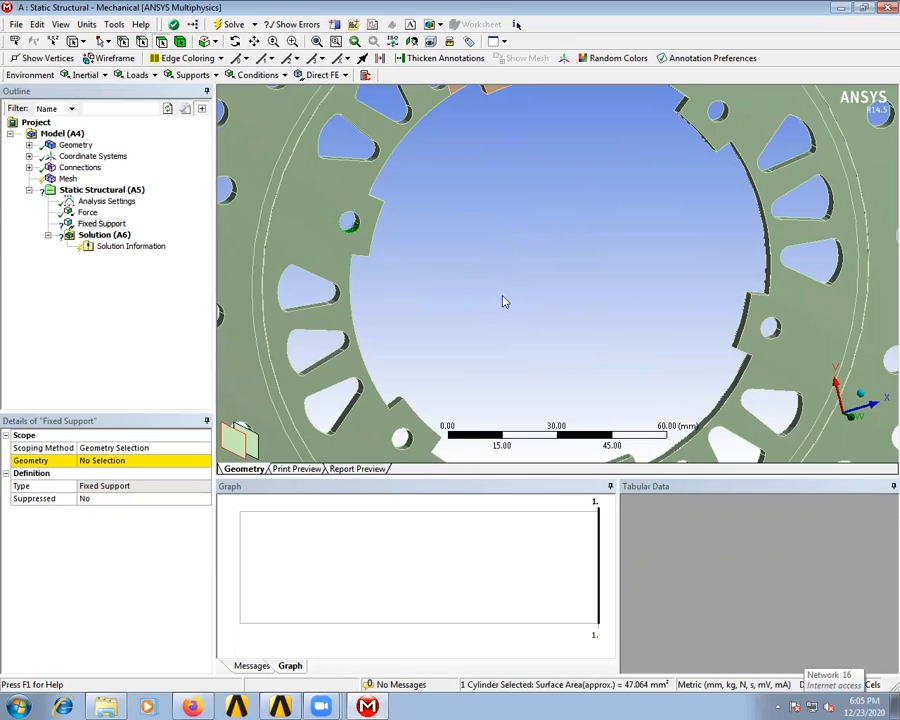
pyautogui.keyDown('ctrl'); pyautogui.click(778, 336); pyautogui.keyUp('ctrl')
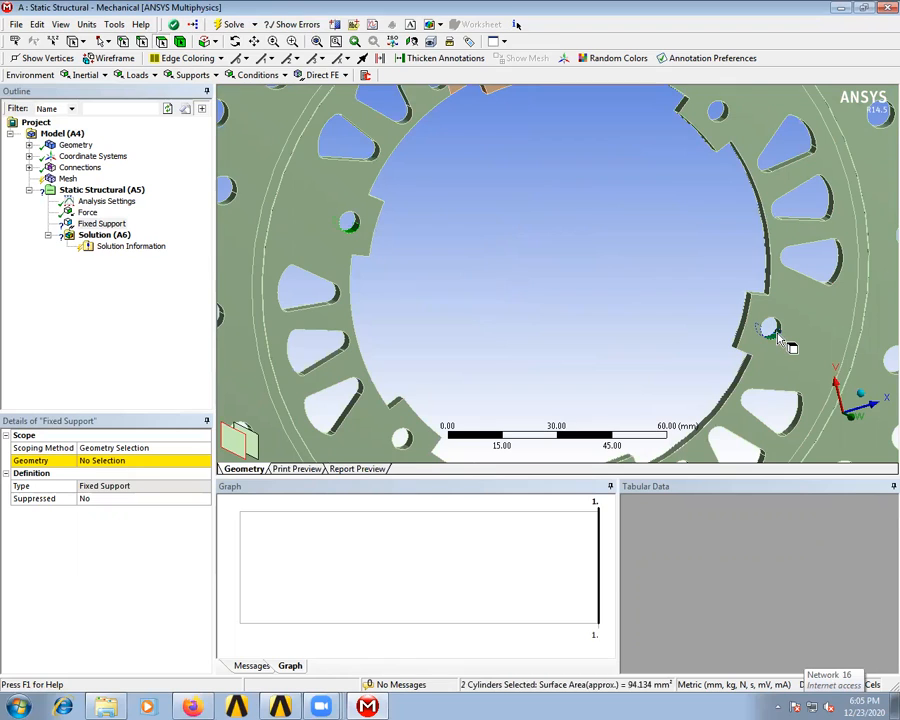
pyautogui.keyDown('ctrl'); pyautogui.click(725, 113); pyautogui.keyUp('ctrl')
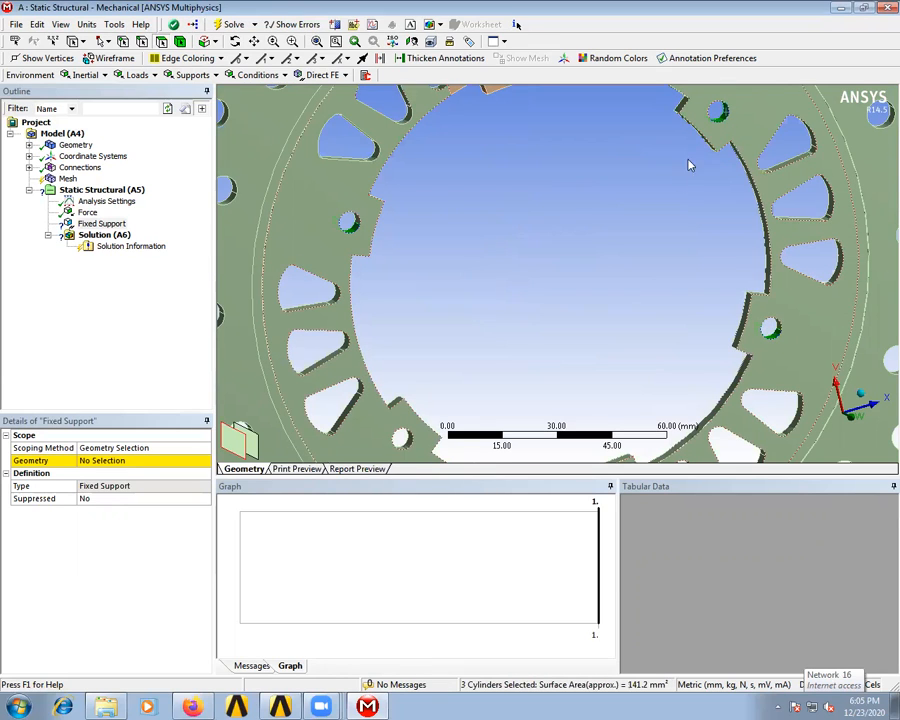
pyautogui.keyDown('ctrl'); pyautogui.click(401, 440); pyautogui.keyUp('ctrl')
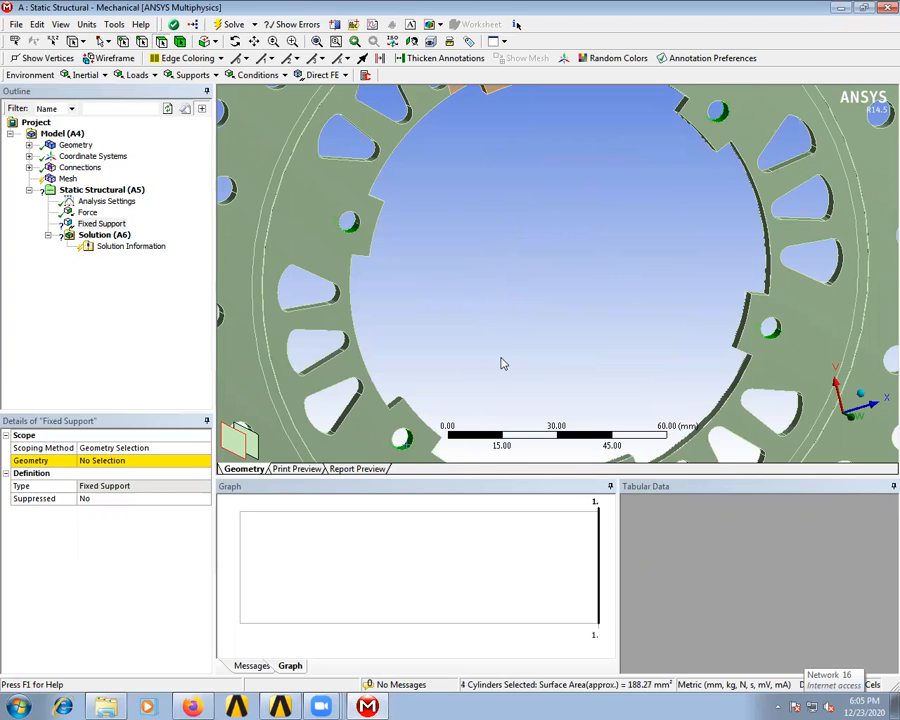
pyautogui.moveTo(540, 337); pyautogui.dragTo(472, 302, button='middle')
pyautogui.keyDown('ctrl'); pyautogui.click(473, 412); pyautogui.keyUp('ctrl')
pyautogui.keyDown('ctrl'); pyautogui.click(633, 125); pyautogui.keyUp('ctrl')
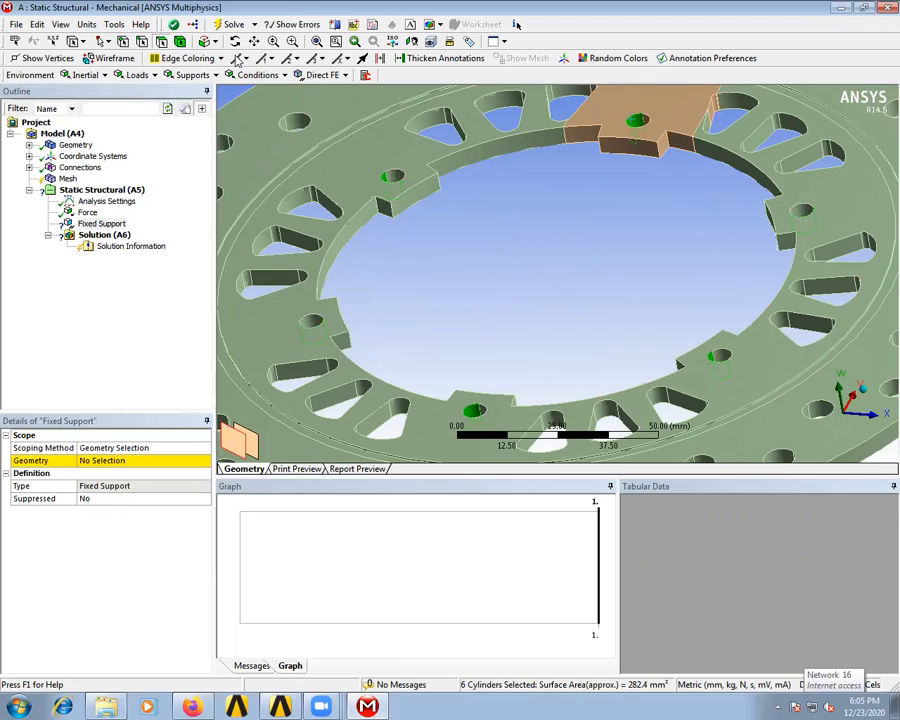
# Extend the hole-face selection to adjacent faces and apply all 12 faces as the Fixed Support's geometry.
pyautogui.click(206, 41)
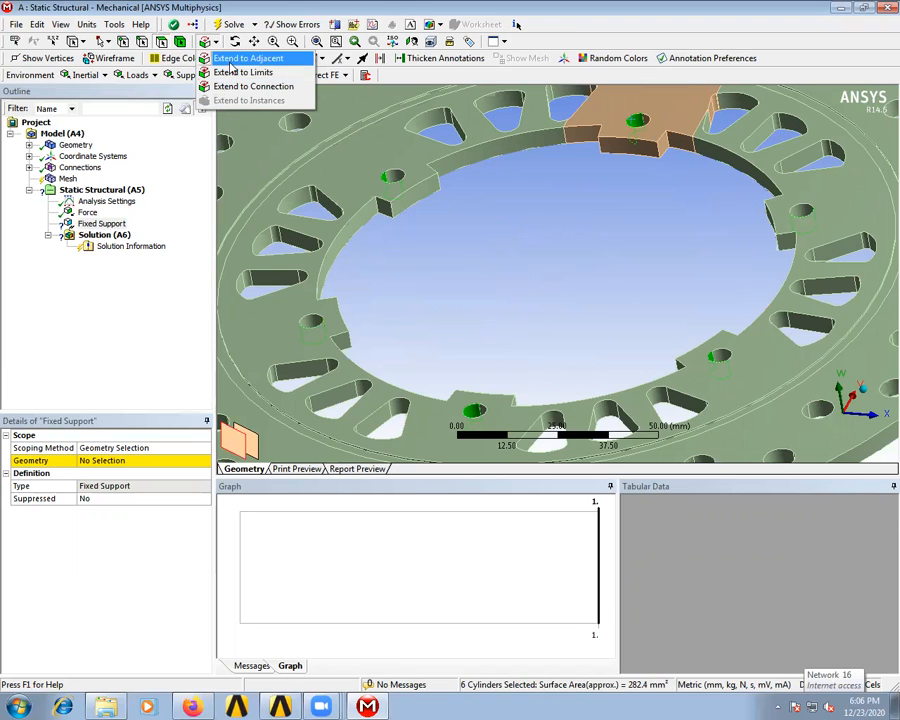
pyautogui.click(233, 62)
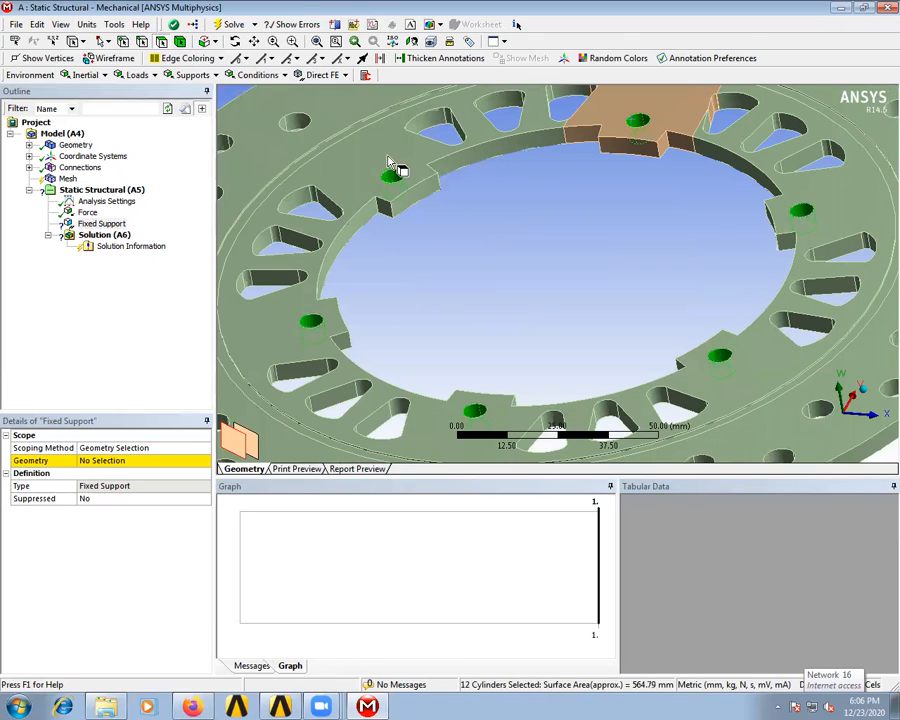
pyautogui.click(105, 456)
pyautogui.click(110, 460)
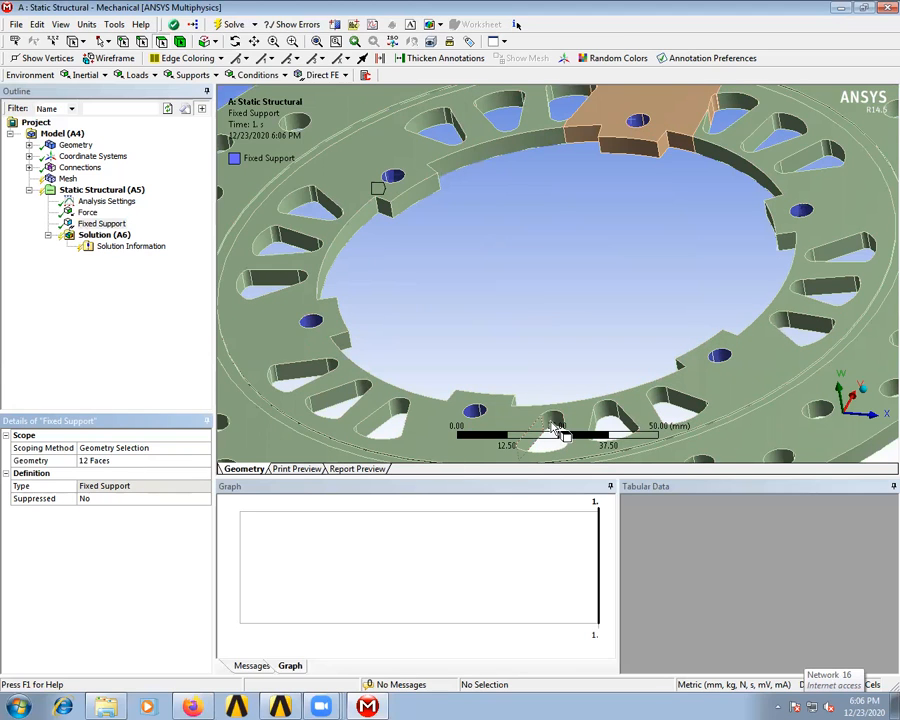
# Add Total Deformation and Equivalent (von-Mises) Stress results to the Solution and solve the analysis.
pyautogui.click(96, 235)
pyautogui.click(82, 75)
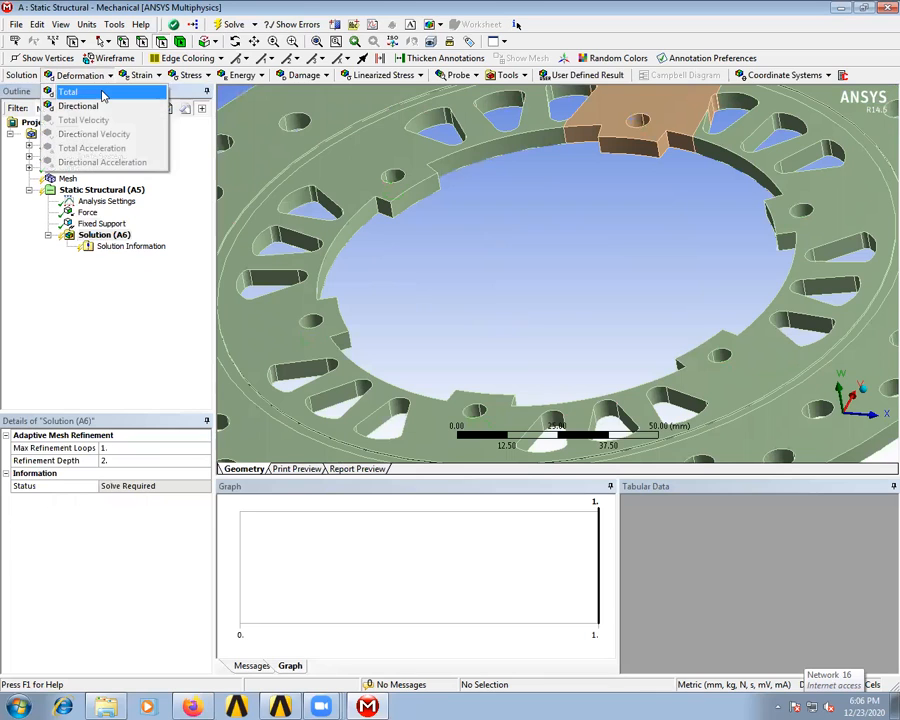
pyautogui.click(101, 92)
pyautogui.click(187, 75)
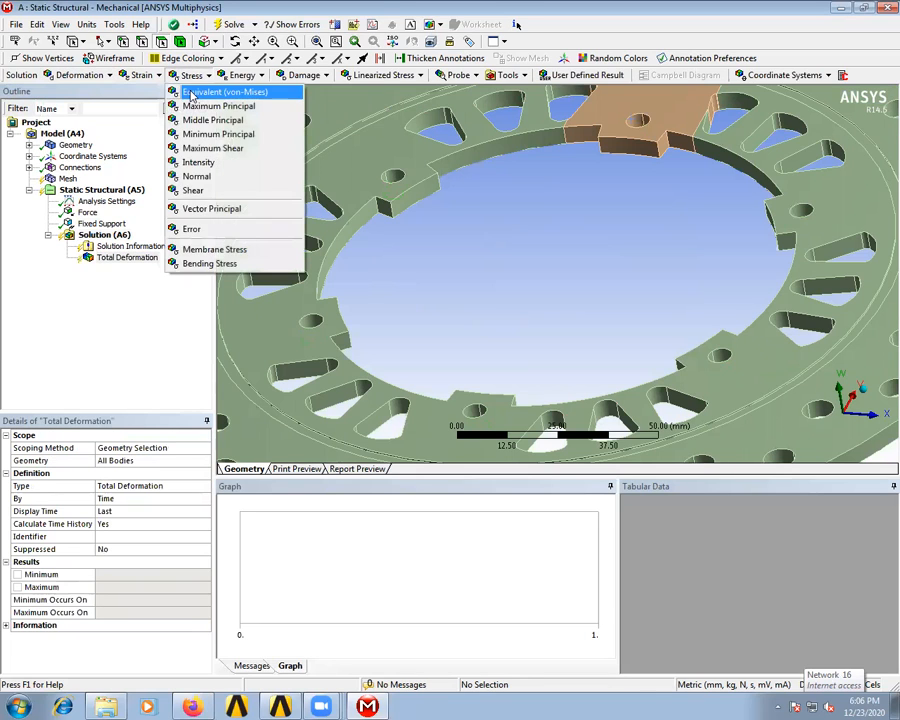
pyautogui.click(195, 90)
pyautogui.click(229, 25)
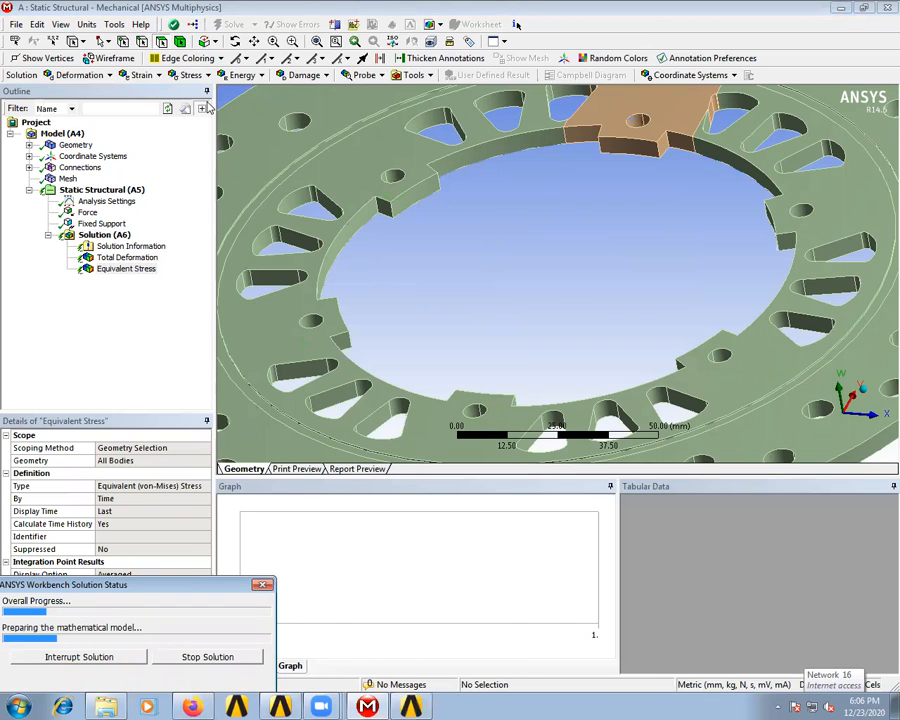
# Examine and compare the disc's Equivalent Stress and Total Deformation contours.
pyautogui.click(236, 42)
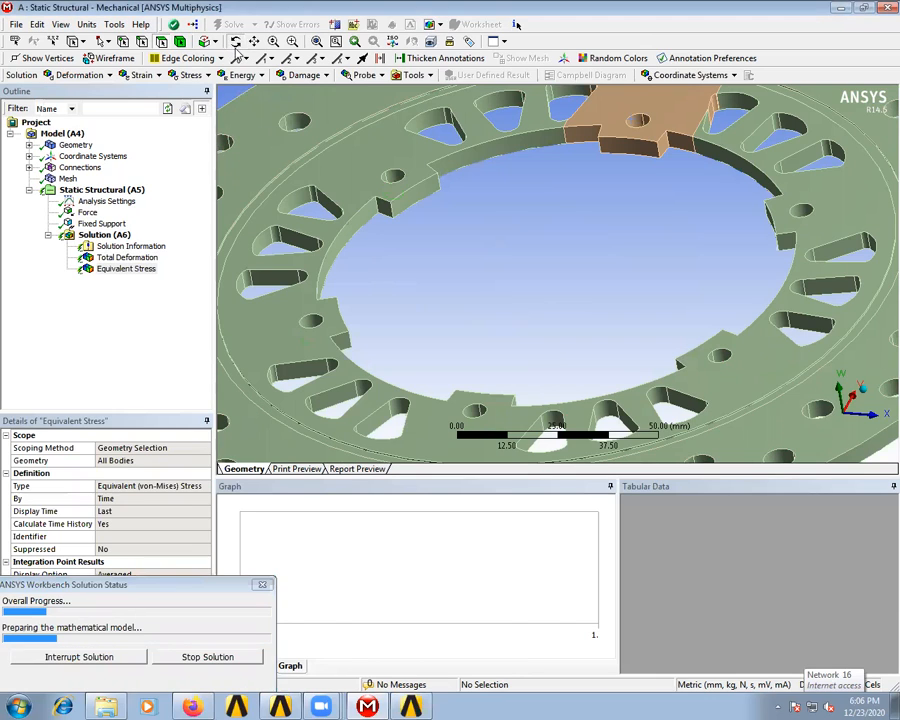
pyautogui.moveTo(591, 230)
pyautogui.mouseDown()
pyautogui.moveTo(591, 328)
pyautogui.moveTo(588, 249)
pyautogui.mouseUp()
pyautogui.scroll(-3, 581, 297)
pyautogui.scroll(-5, 580, 293)
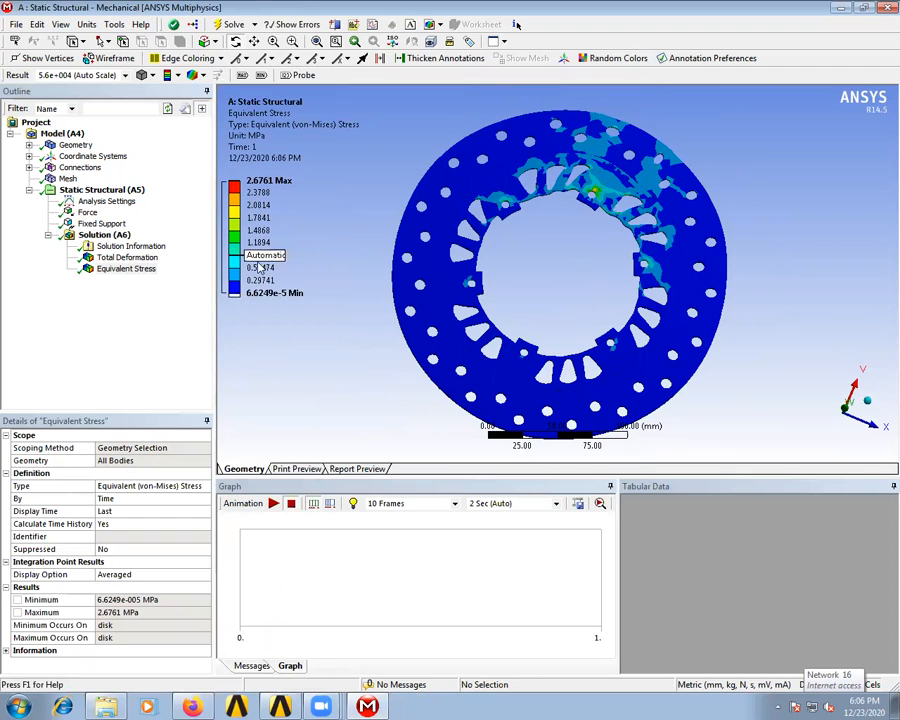
pyautogui.click(128, 258)
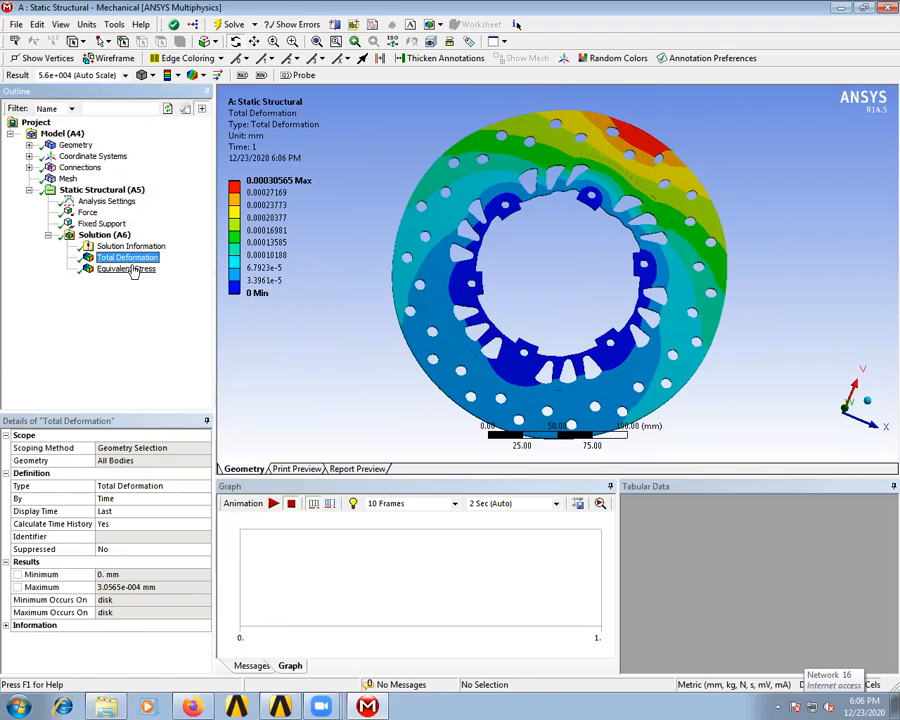
pyautogui.click(128, 269)
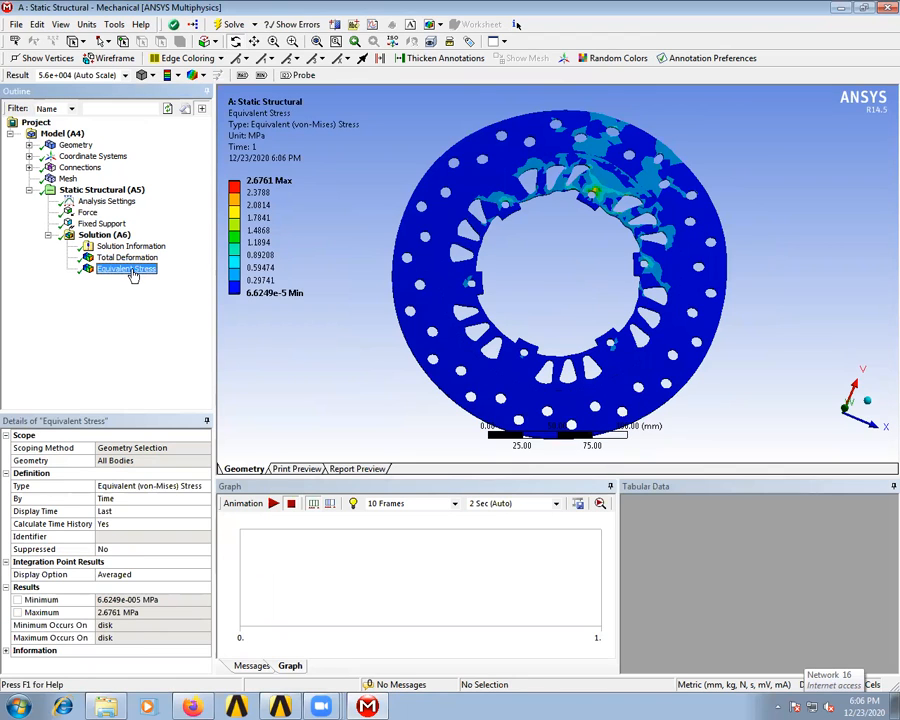
pyautogui.click(139, 259)
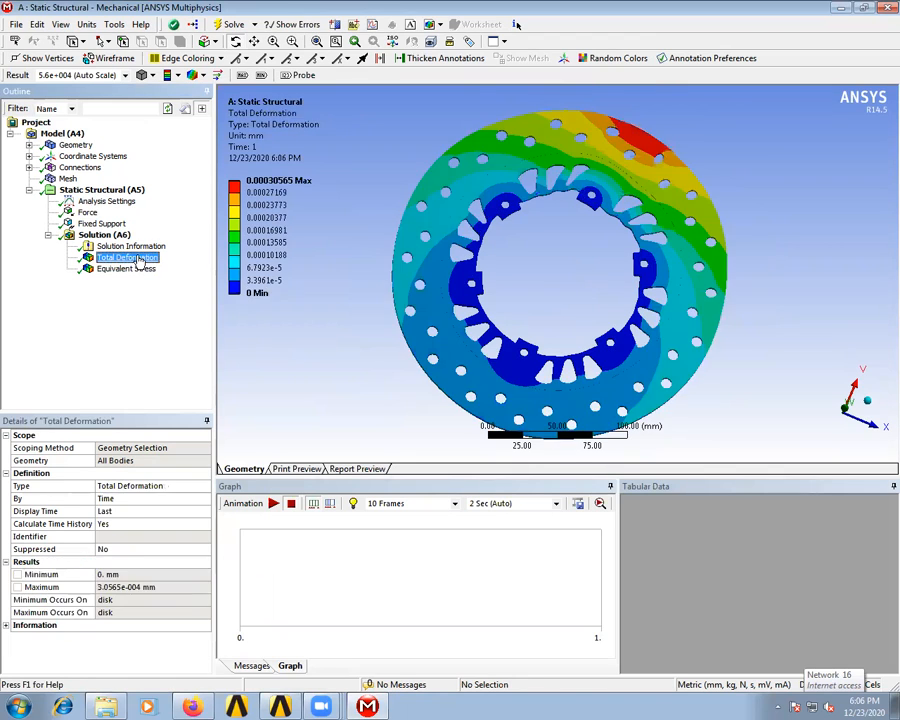
pyautogui.click(139, 270)
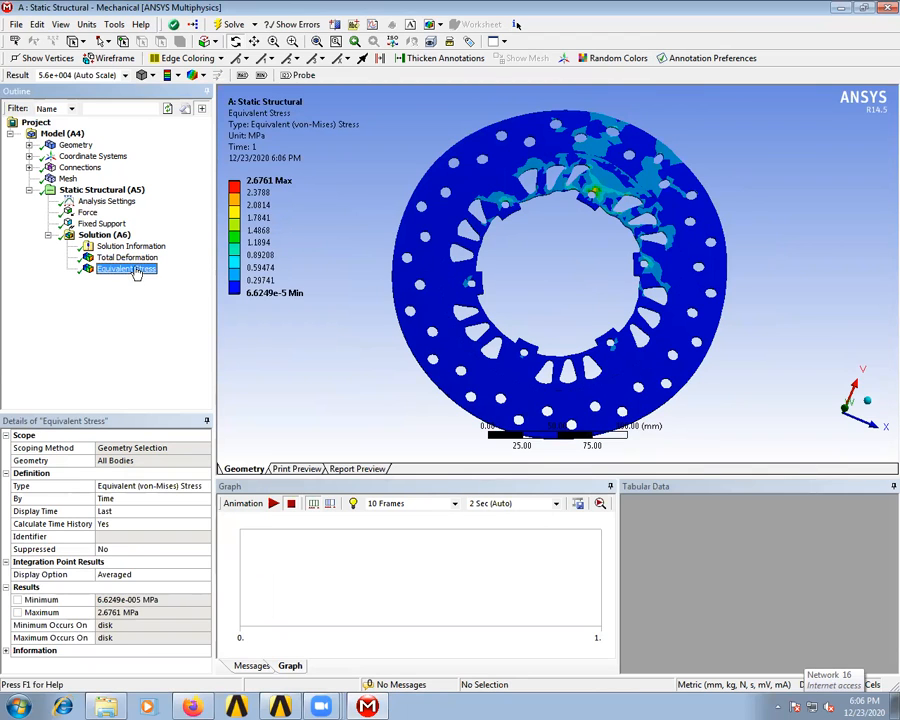
pyautogui.click(130, 258)
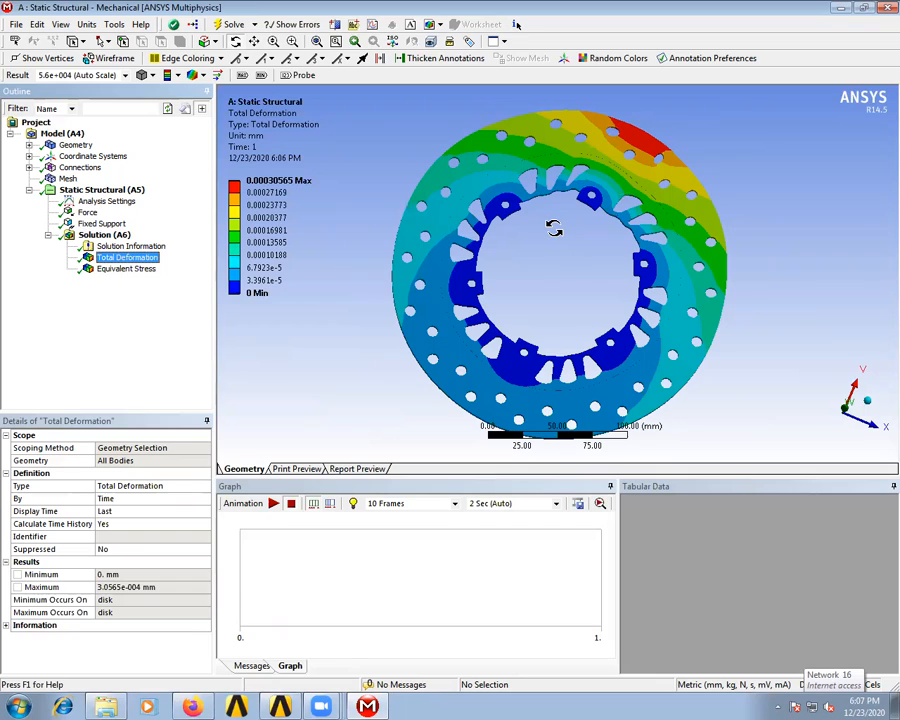
# Close Mechanical and add a Modal system to the project schematic, linked to the Static Structural system's Solution.
pyautogui.click(880, 10)
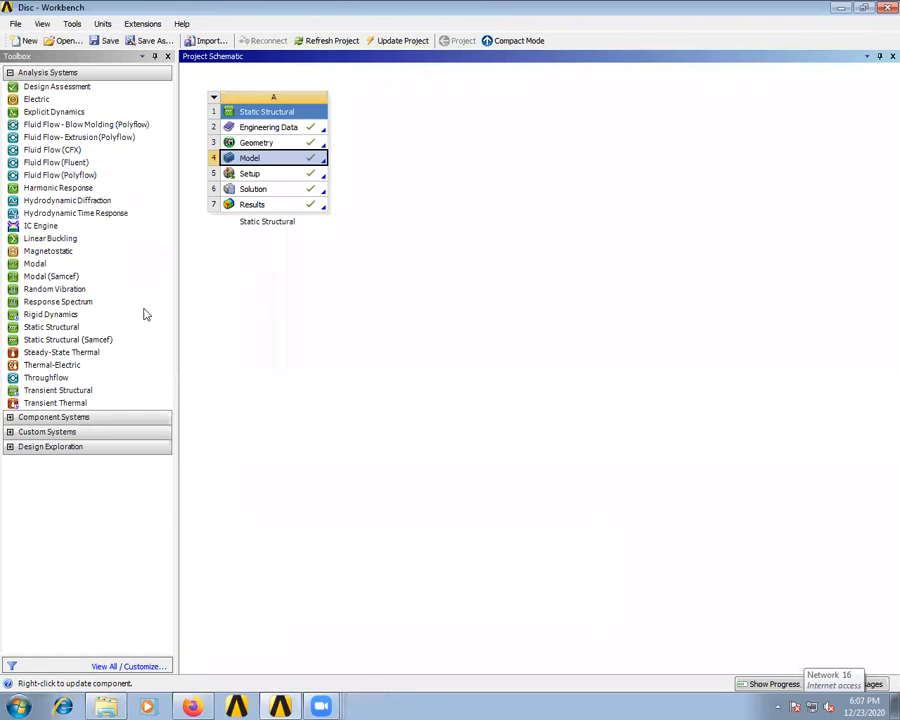
pyautogui.moveTo(41, 272); pyautogui.dragTo(311, 196)
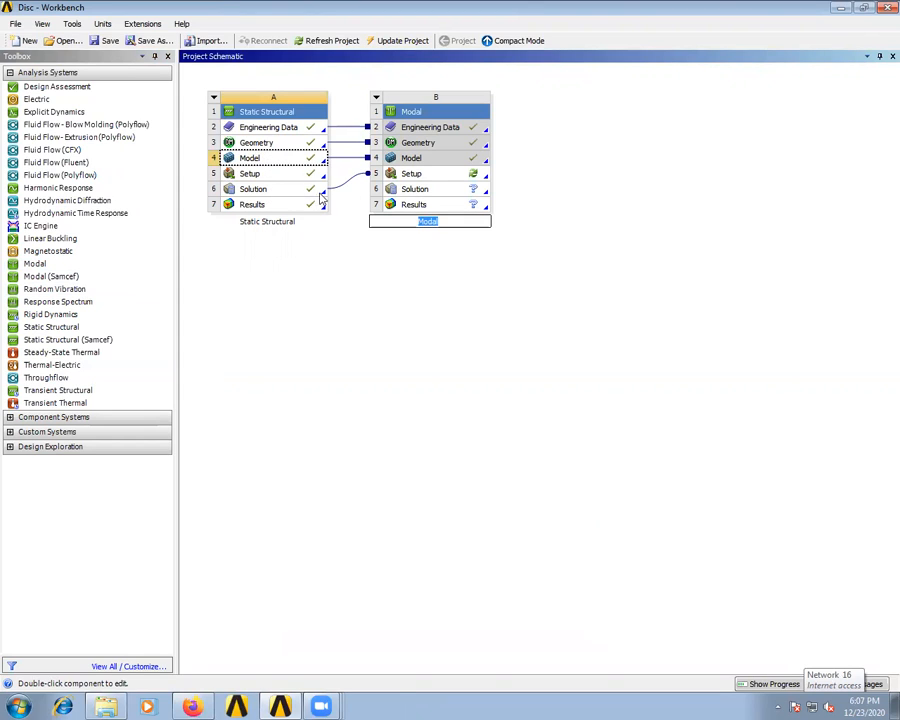
# Open the Modal system's Setup in Mechanical and solve the linked static structural and modal analyses.
pyautogui.doubleClick(412, 174)
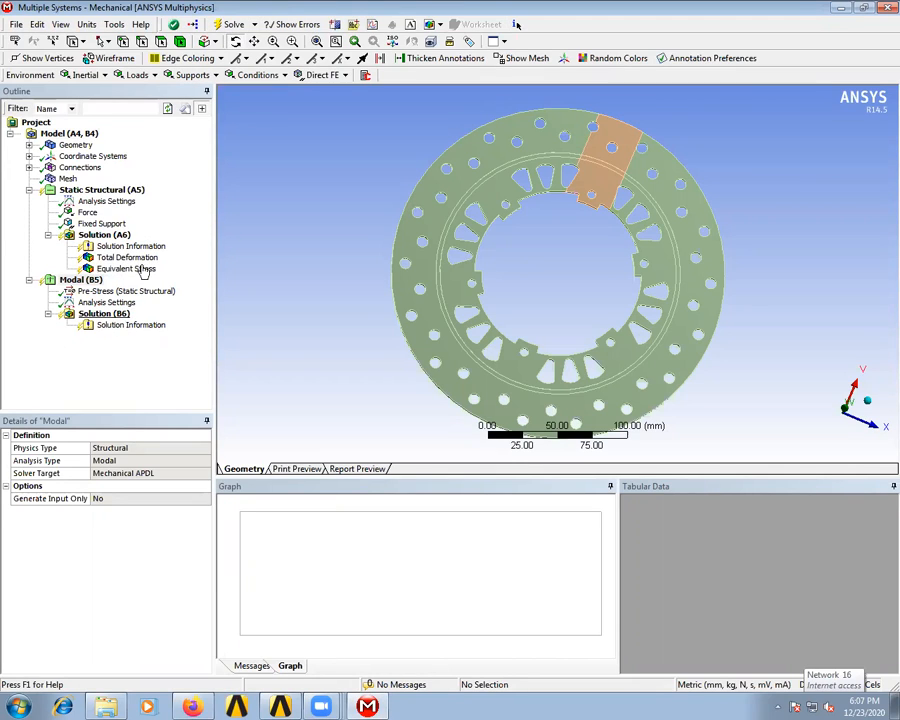
pyautogui.click(231, 25)
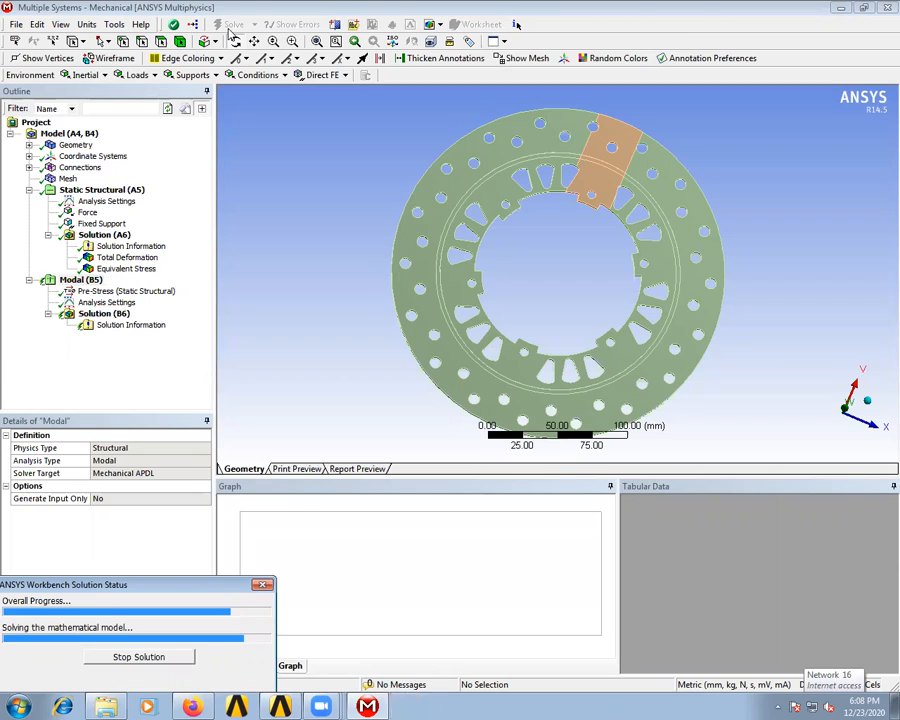
pyautogui.click(118, 315)
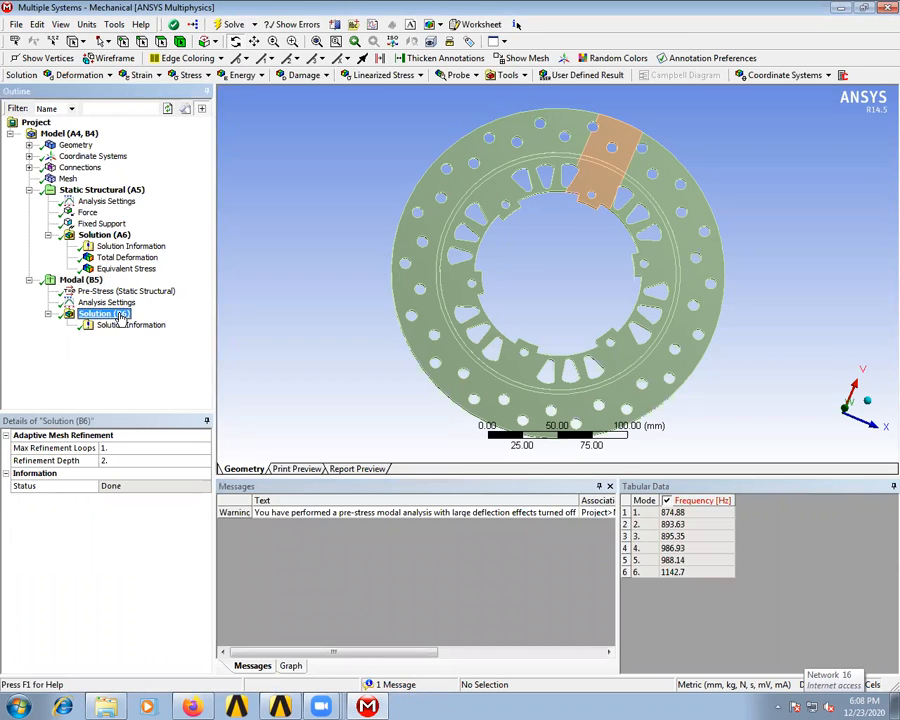
pyautogui.click(120, 325)
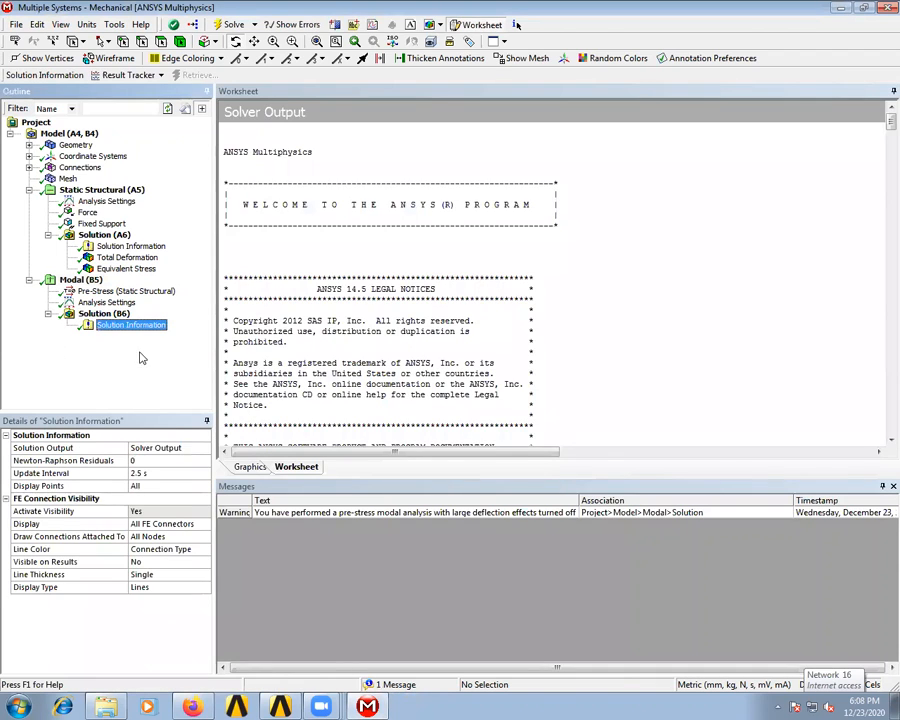
# Create Total Deformation results for all six modes from the modal Solution's frequency graph and evaluate them.
pyautogui.click(104, 314)
pyautogui.moveTo(585, 576); pyautogui.dragTo(280, 580)
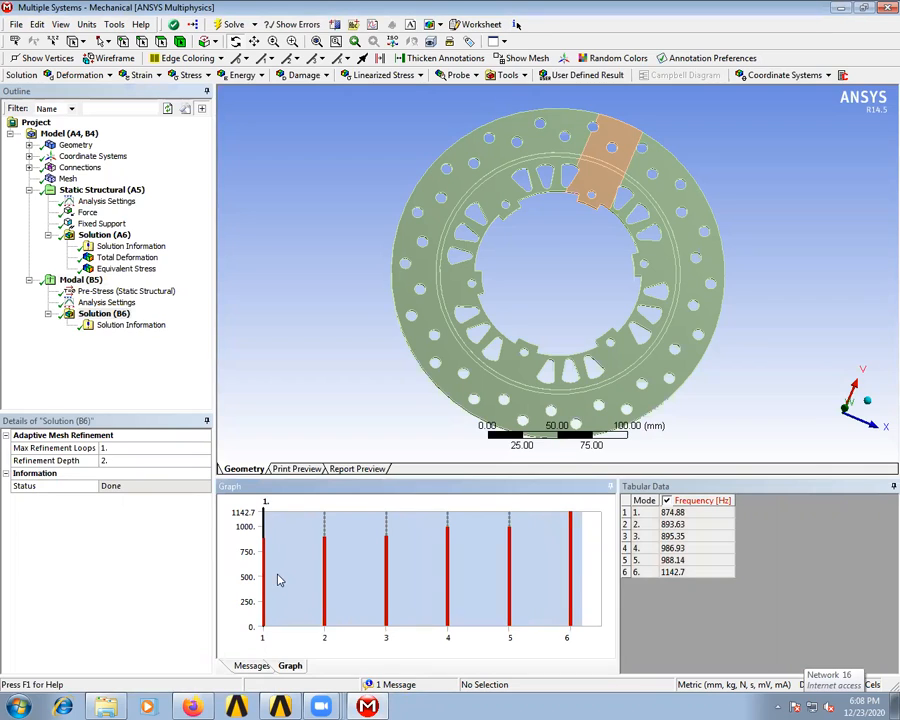
pyautogui.rightClick(280, 580)
pyautogui.click(308, 580)
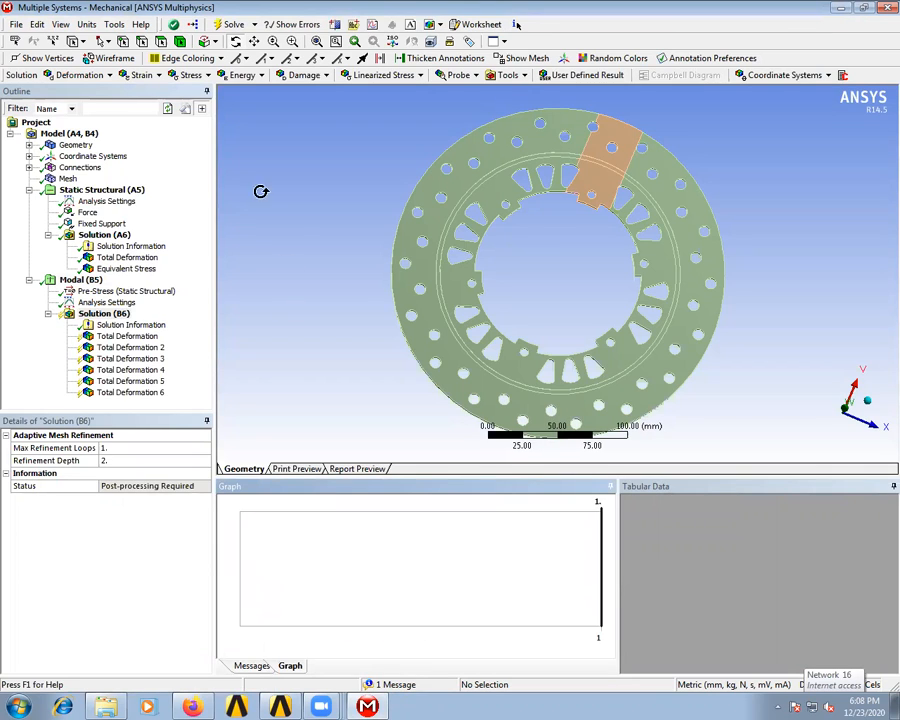
pyautogui.click(224, 25)
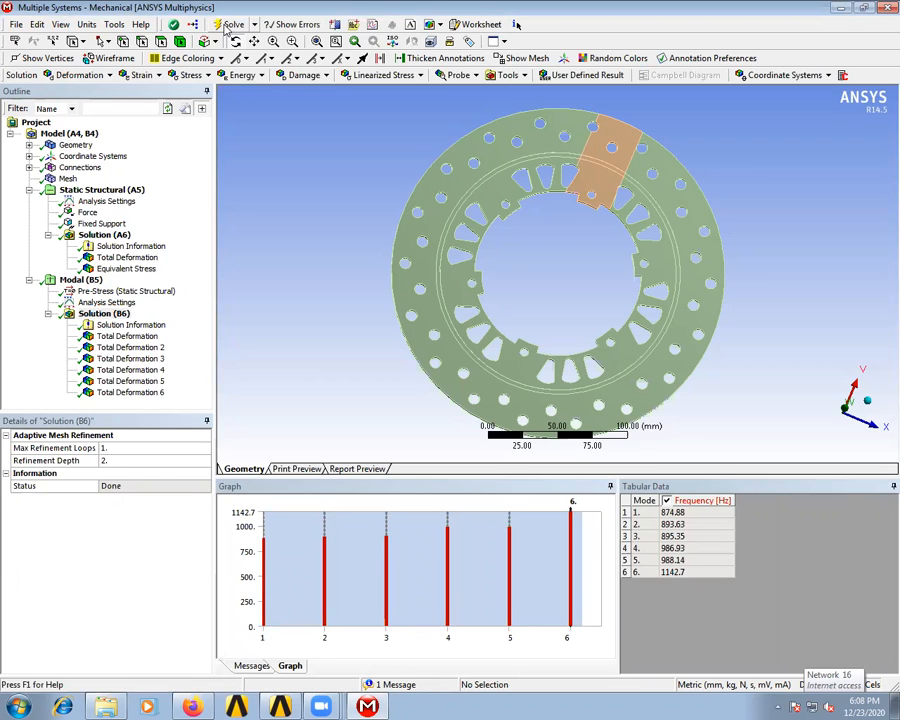
# Examine the static Total Deformation and Equivalent Stress contours, plus the modal Total Deformation results for modes 1 to 6.
pyautogui.click(125, 258)
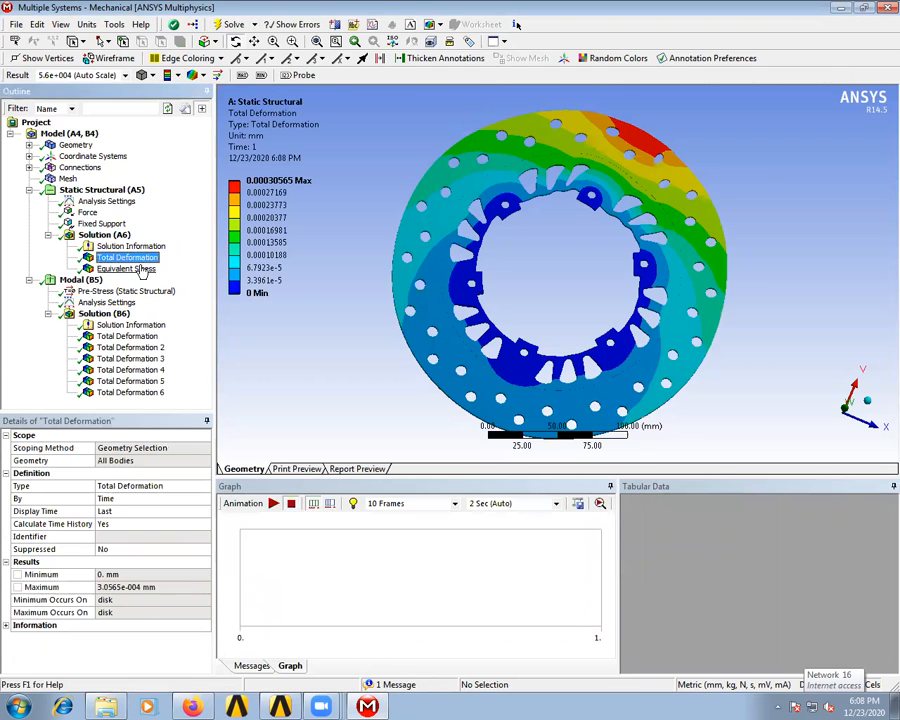
pyautogui.click(127, 269)
pyautogui.click(127, 336)
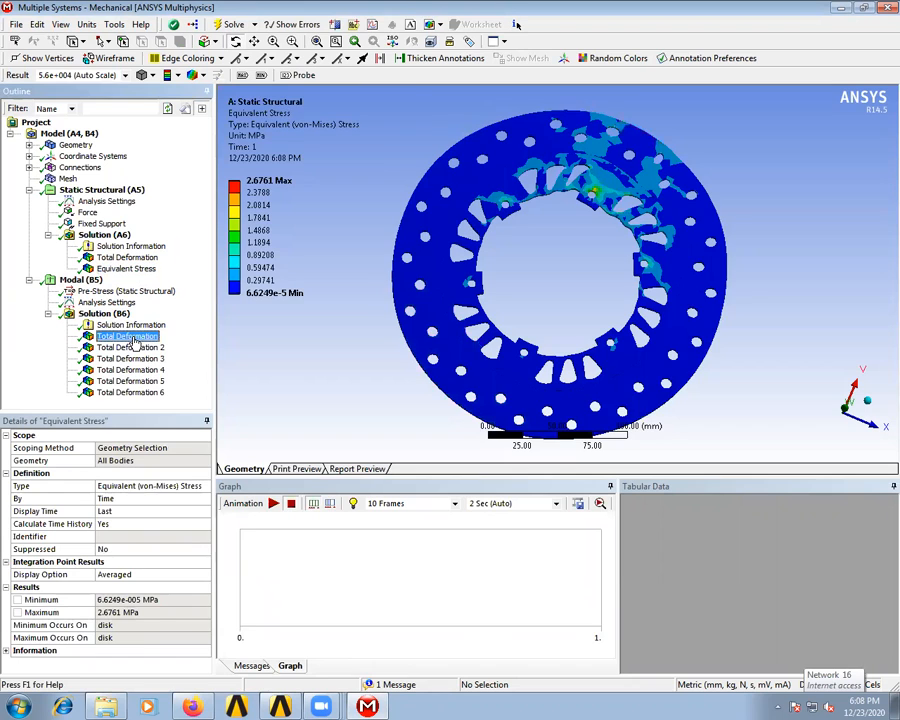
pyautogui.click(133, 347)
pyautogui.click(133, 358)
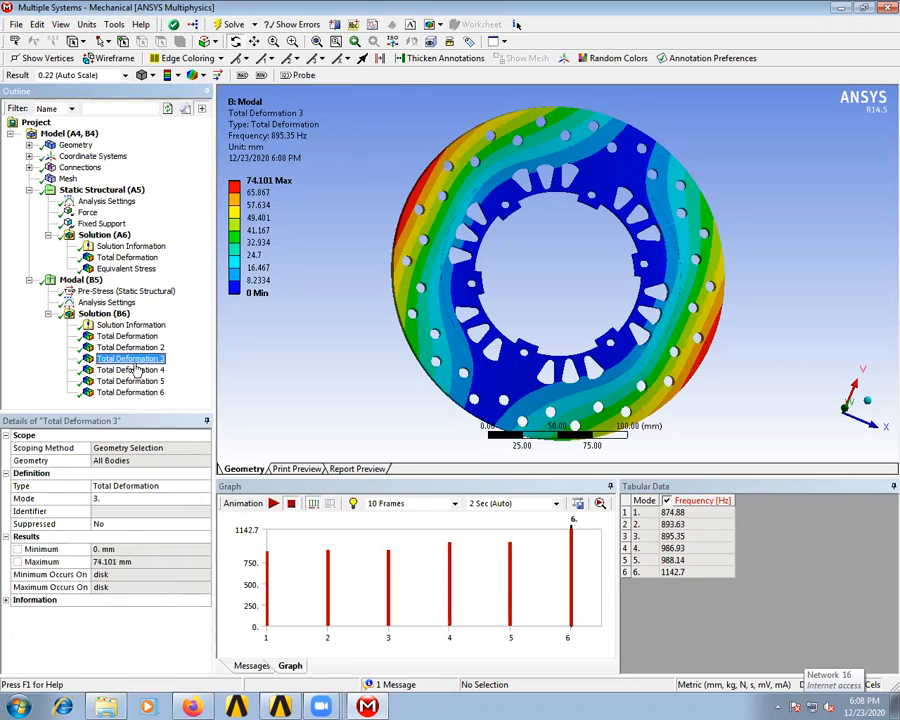
pyautogui.click(133, 369)
pyautogui.click(133, 381)
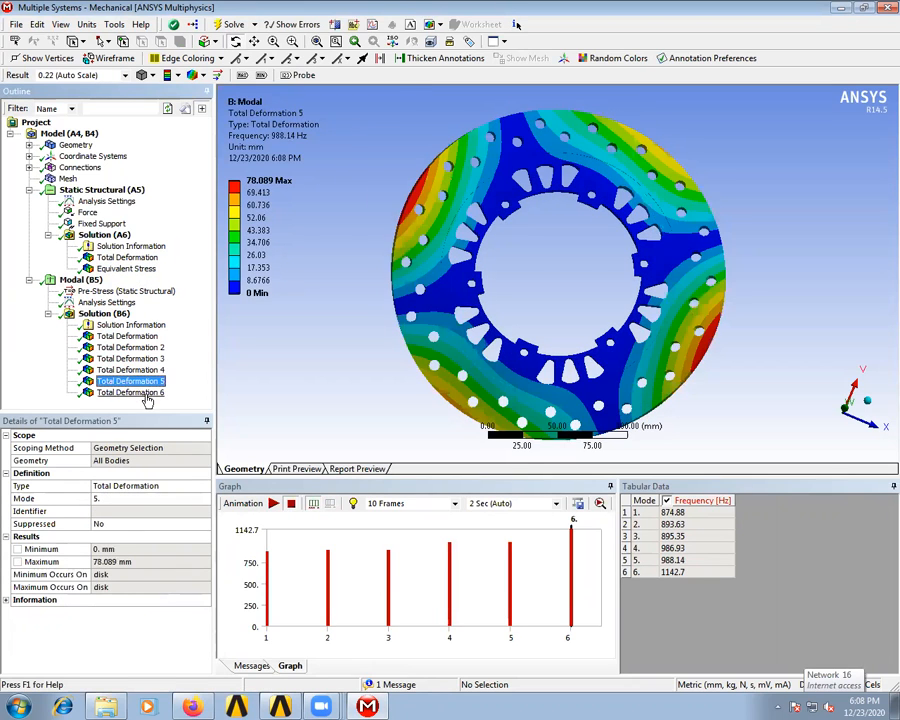
pyautogui.click(140, 392)
# Review the modal Total Deformation shapes once more in order, from mode 1 through mode 6.
pyautogui.click(127, 336)
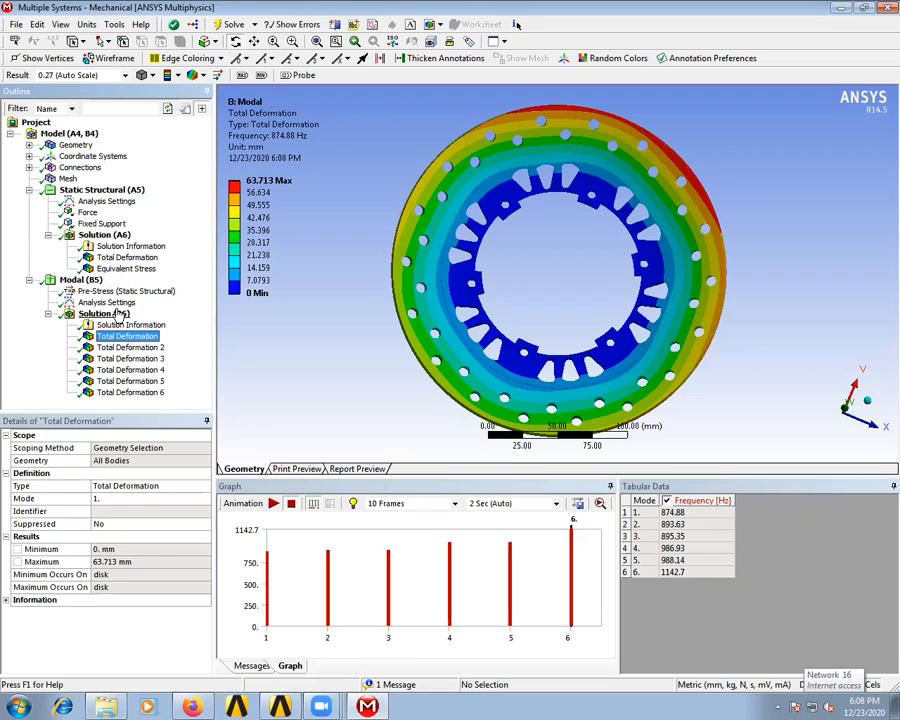
pyautogui.click(150, 347)
pyautogui.click(150, 358)
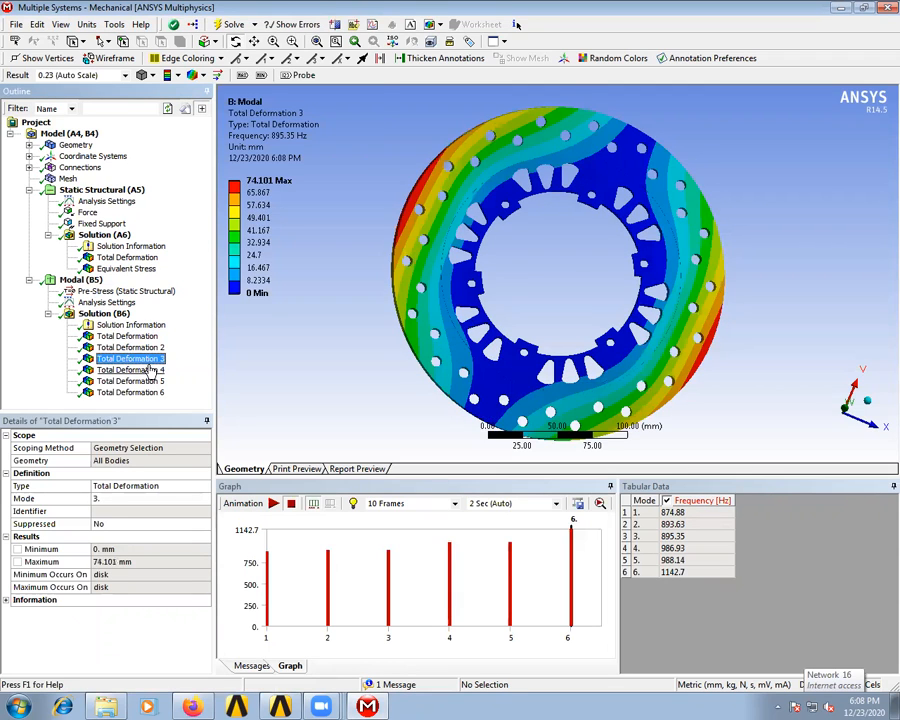
pyautogui.click(151, 370)
pyautogui.click(150, 381)
pyautogui.click(150, 392)
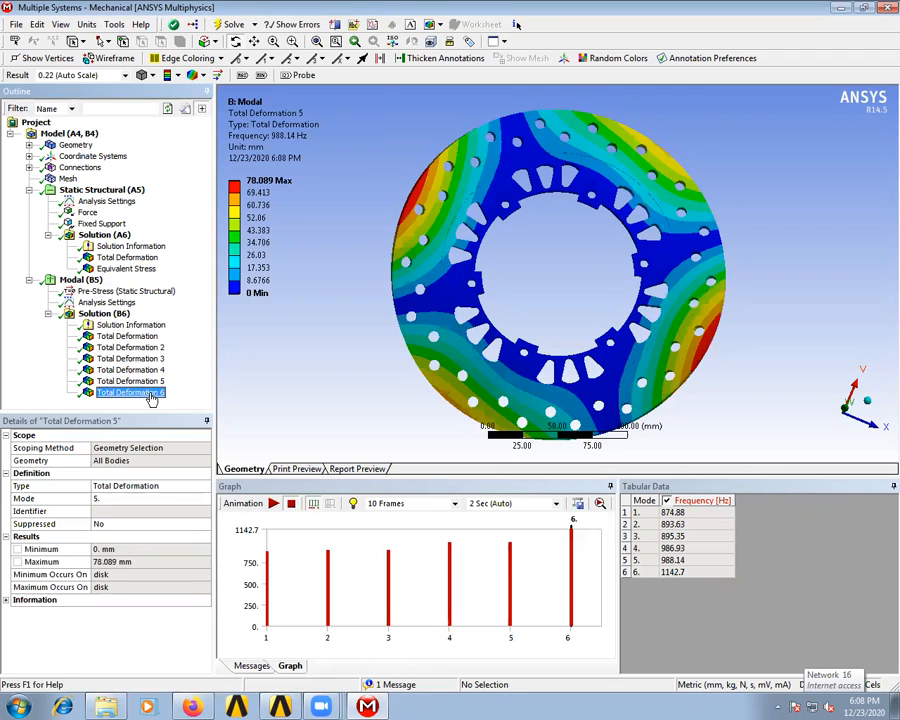
# Animate the mode 6 and mode 1 deformation shapes in an oblique view of the disc, and stop the playback.
pyautogui.moveTo(520, 332); pyautogui.dragTo(562, 350)
pyautogui.click(274, 504)
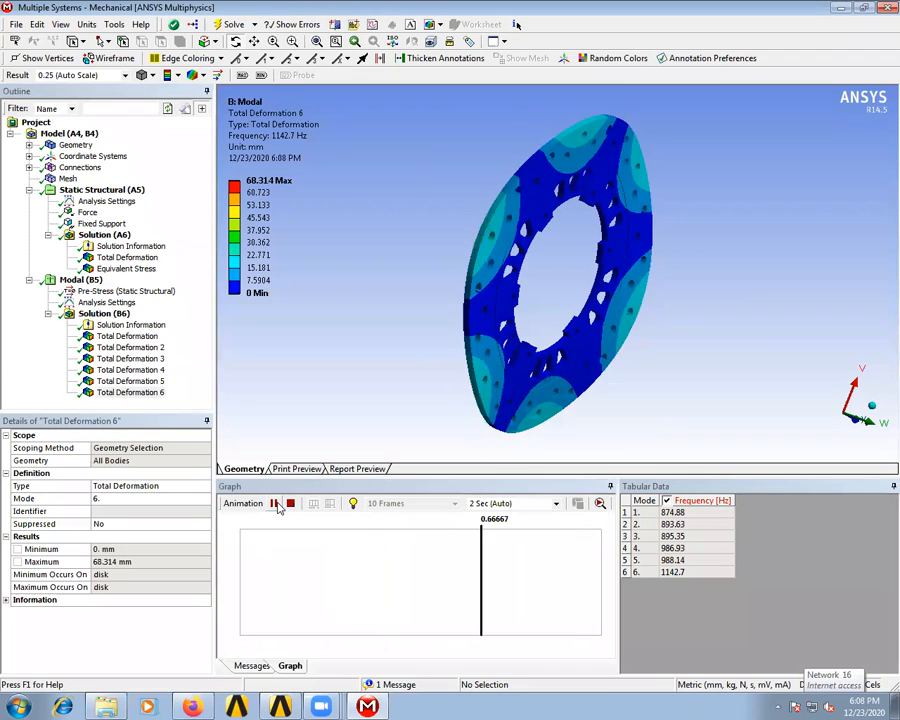
pyautogui.click(127, 336)
pyautogui.click(273, 504)
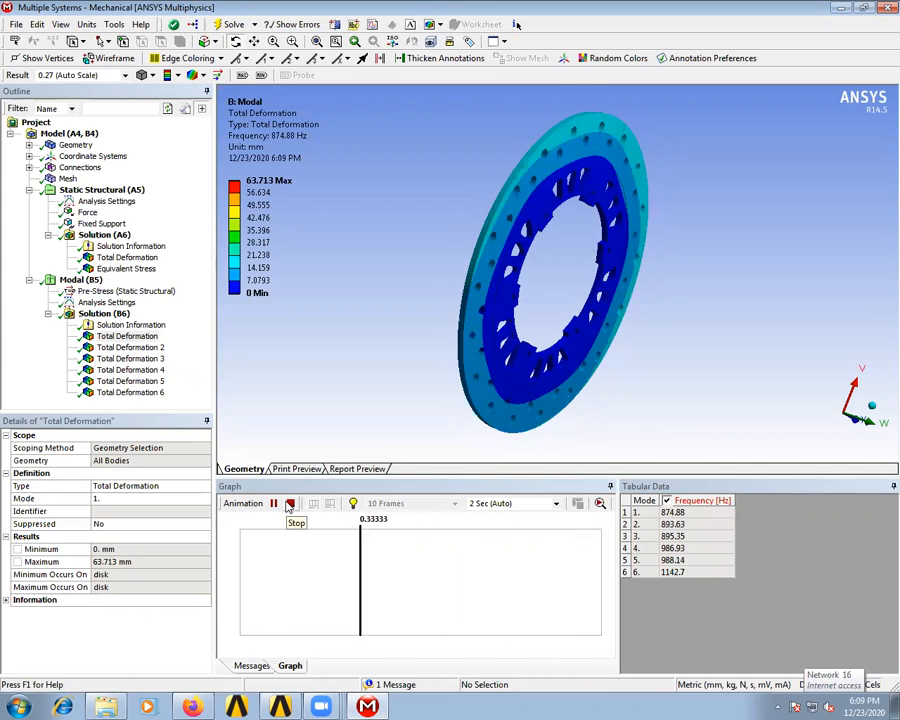
pyautogui.click(289, 504)
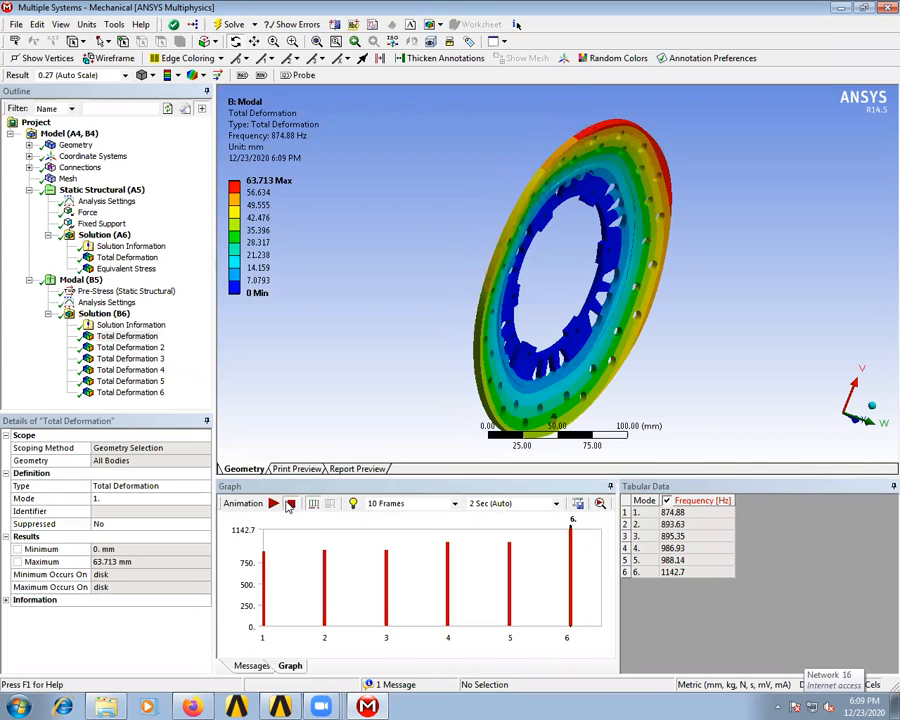